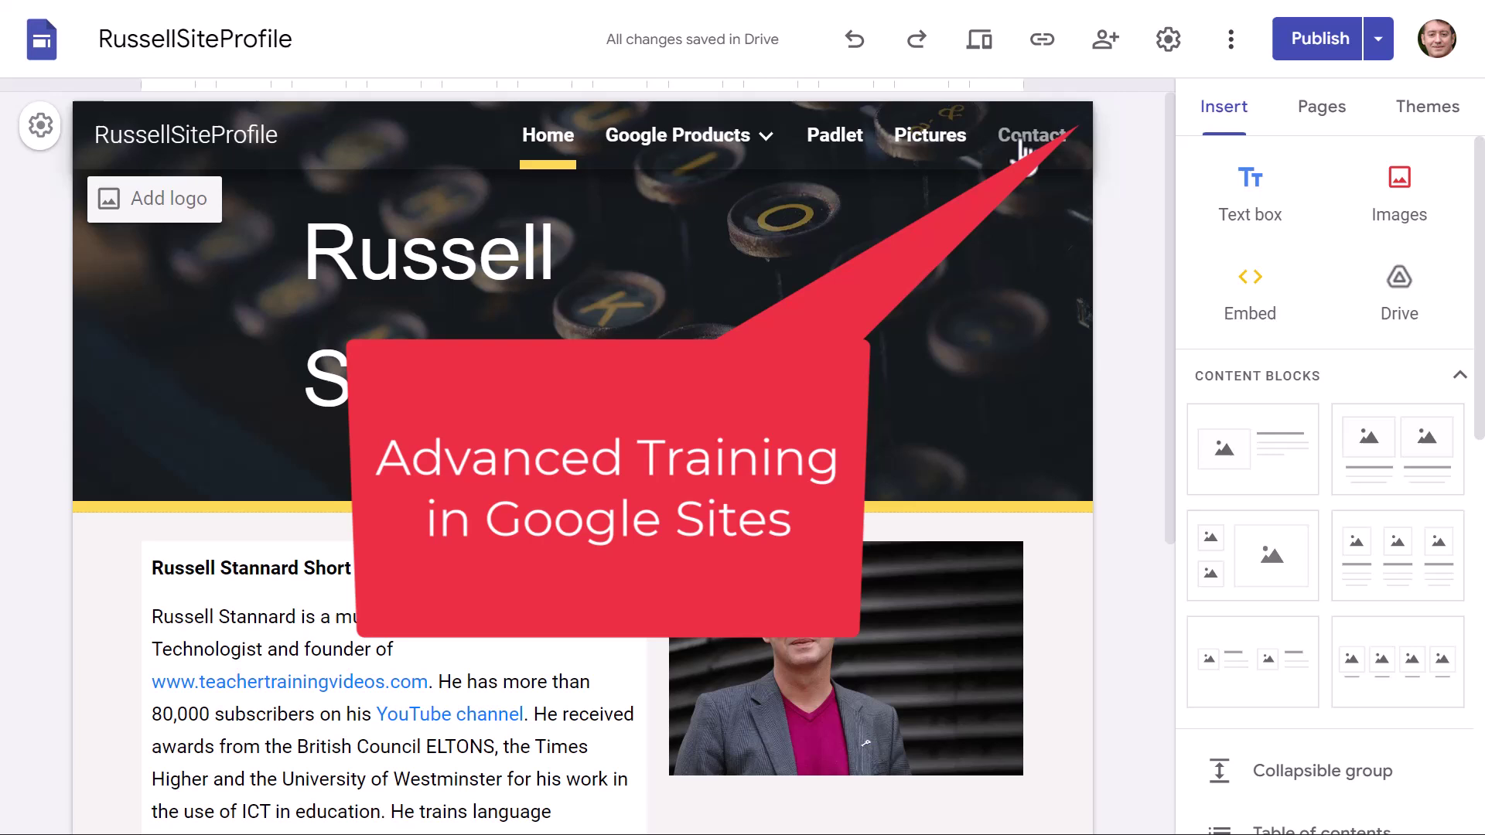
# Step: Select the Home page header and its large name title
pyautogui.click(1029, 298)
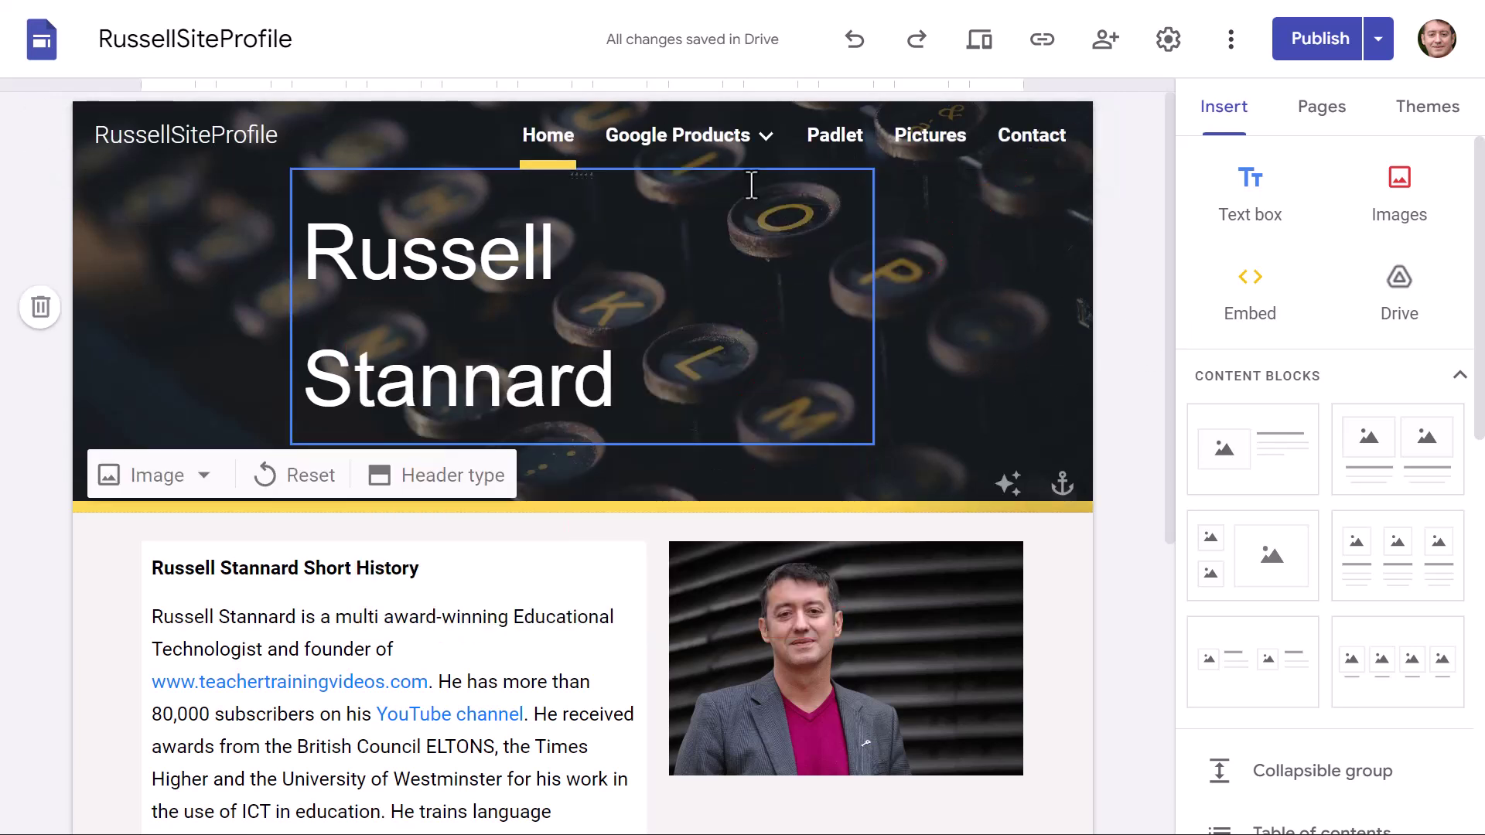
pyautogui.moveTo(644, 144)
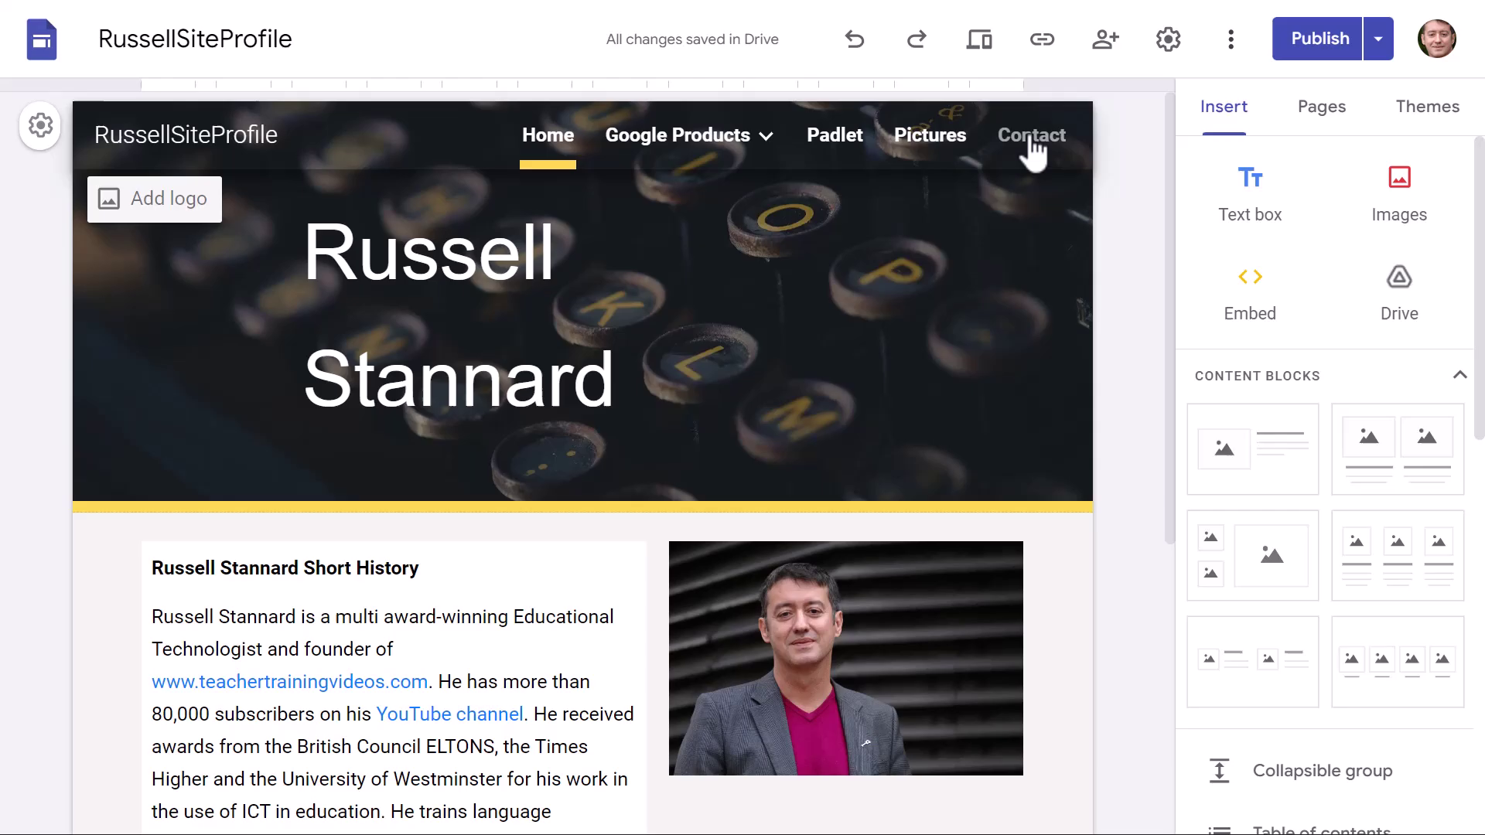
pyautogui.click(848, 284)
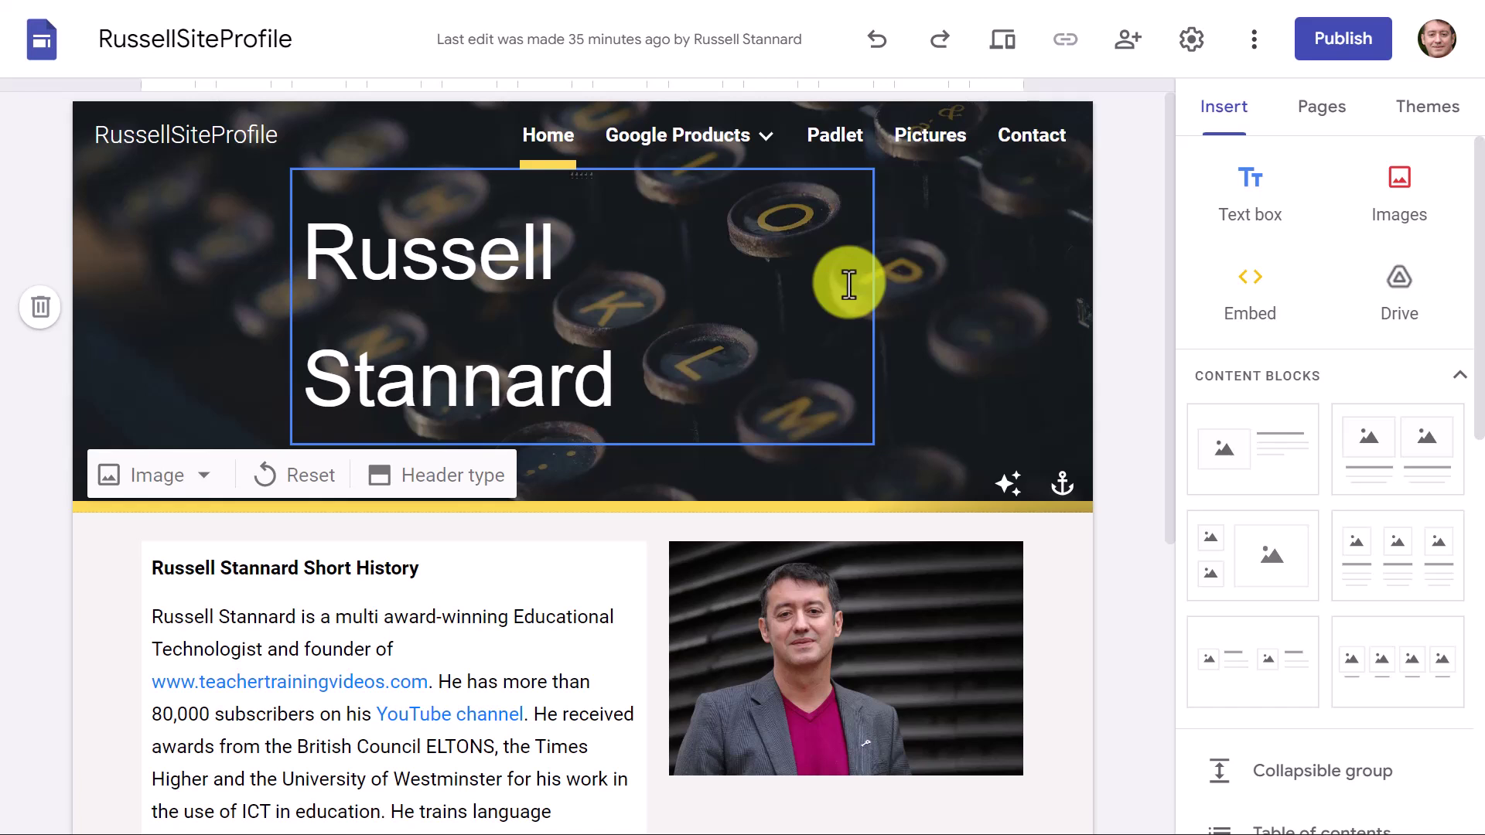
# Step: Open the Contact page and scroll through its embedded course inquiry form
pyautogui.click(1037, 138)
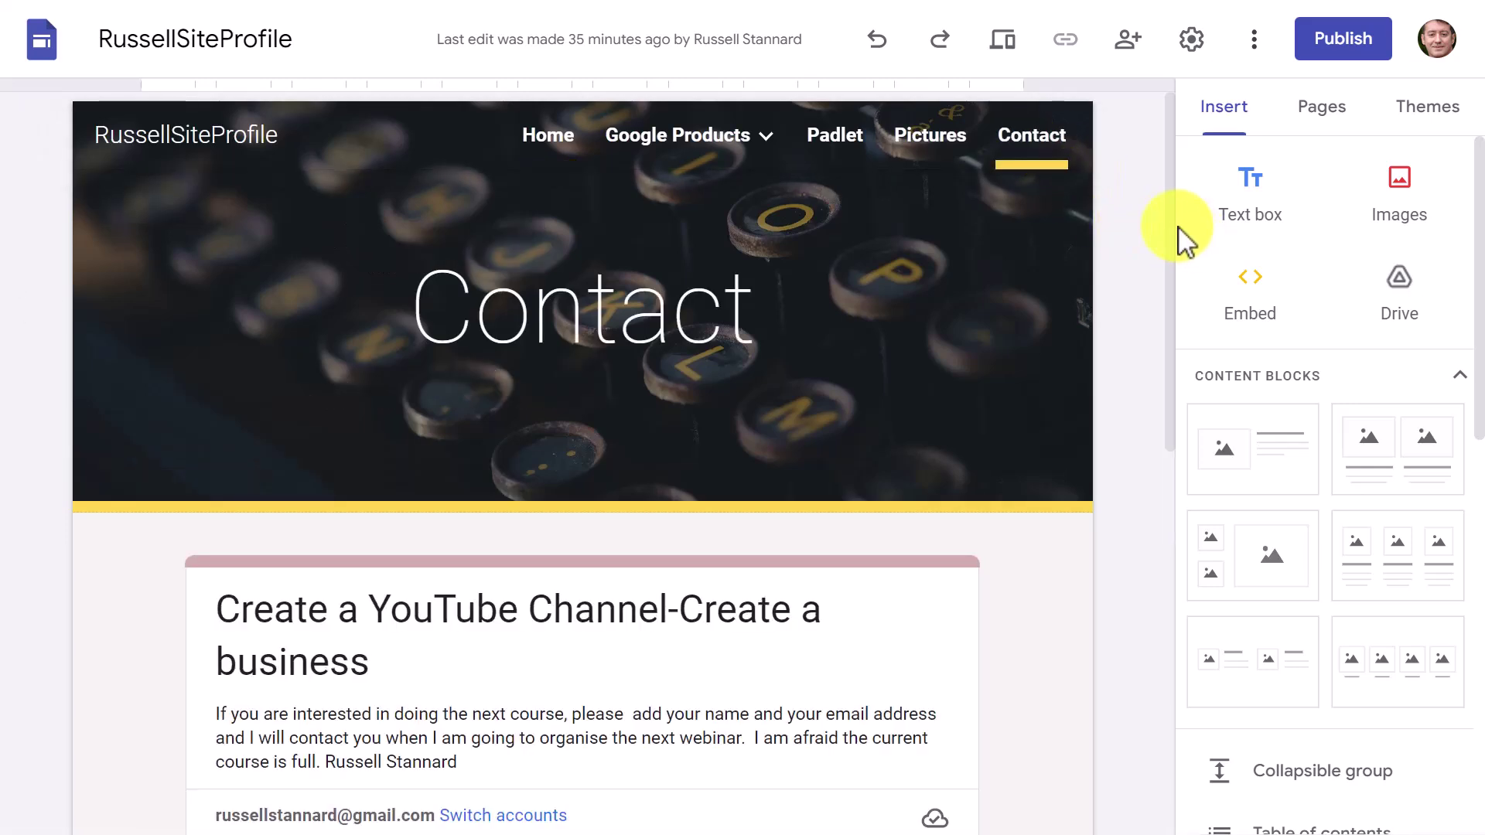
pyautogui.moveTo(1173, 217); pyautogui.dragTo(1144, 448)
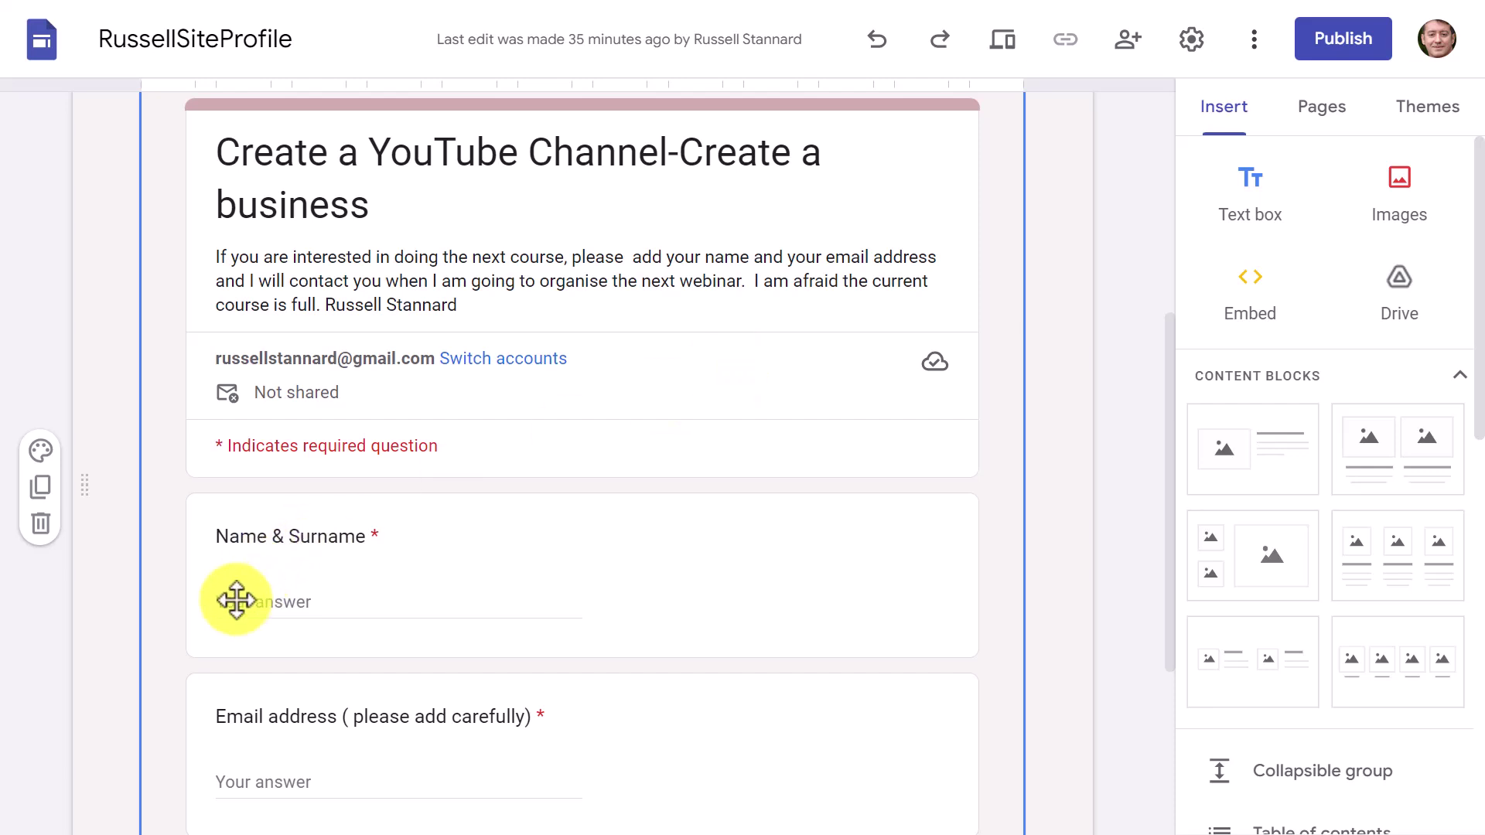
pyautogui.moveTo(1166, 431); pyautogui.dragTo(384, 636)
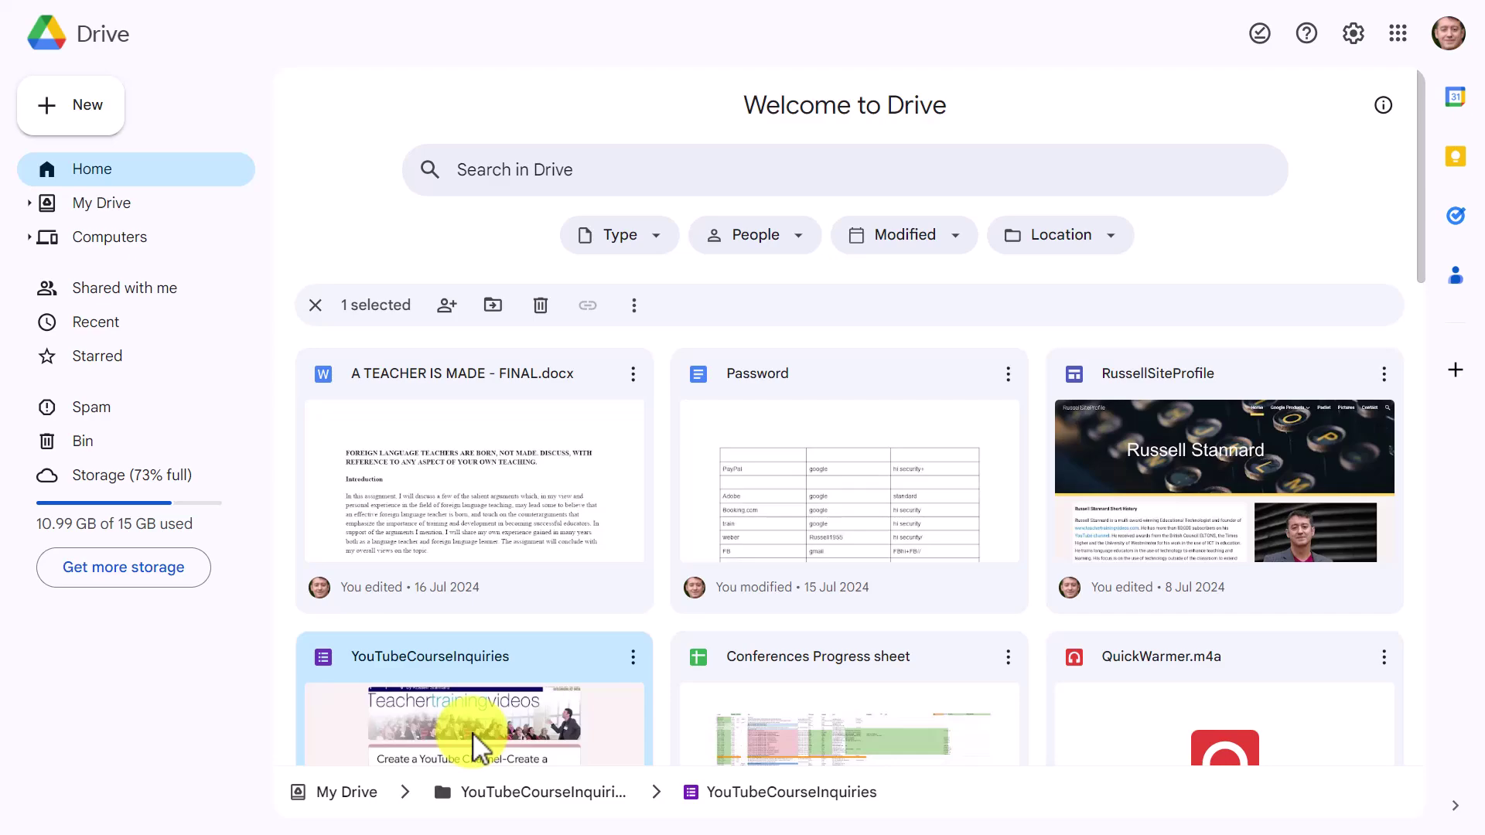
# Step: Open the YouTubeCourseInquiries form from Drive in Google Forms
pyautogui.doubleClick(478, 746)
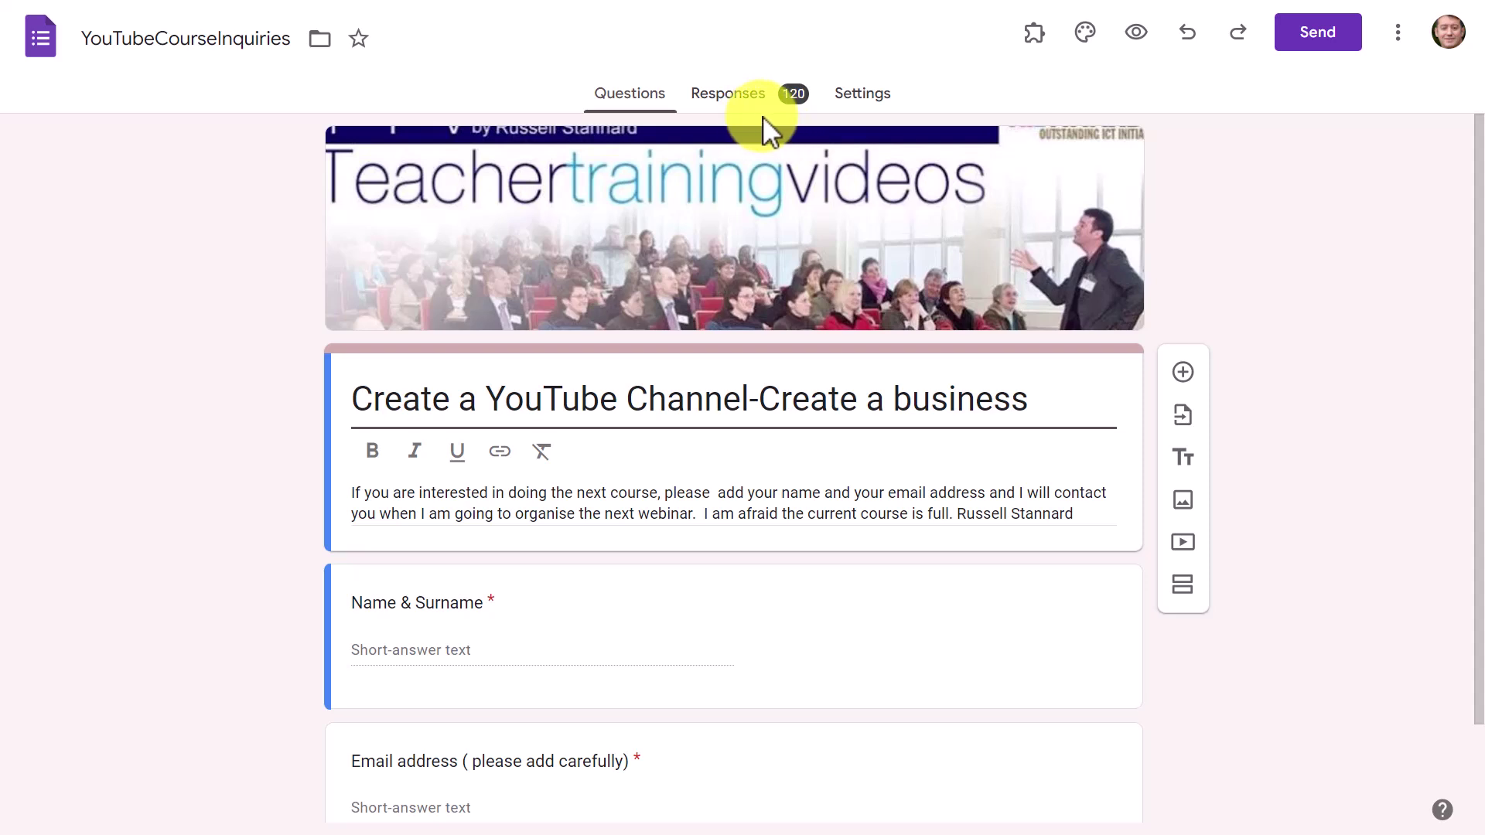
# Step: Review the 120 responses by question, paging to the email address answers
pyautogui.click(728, 95)
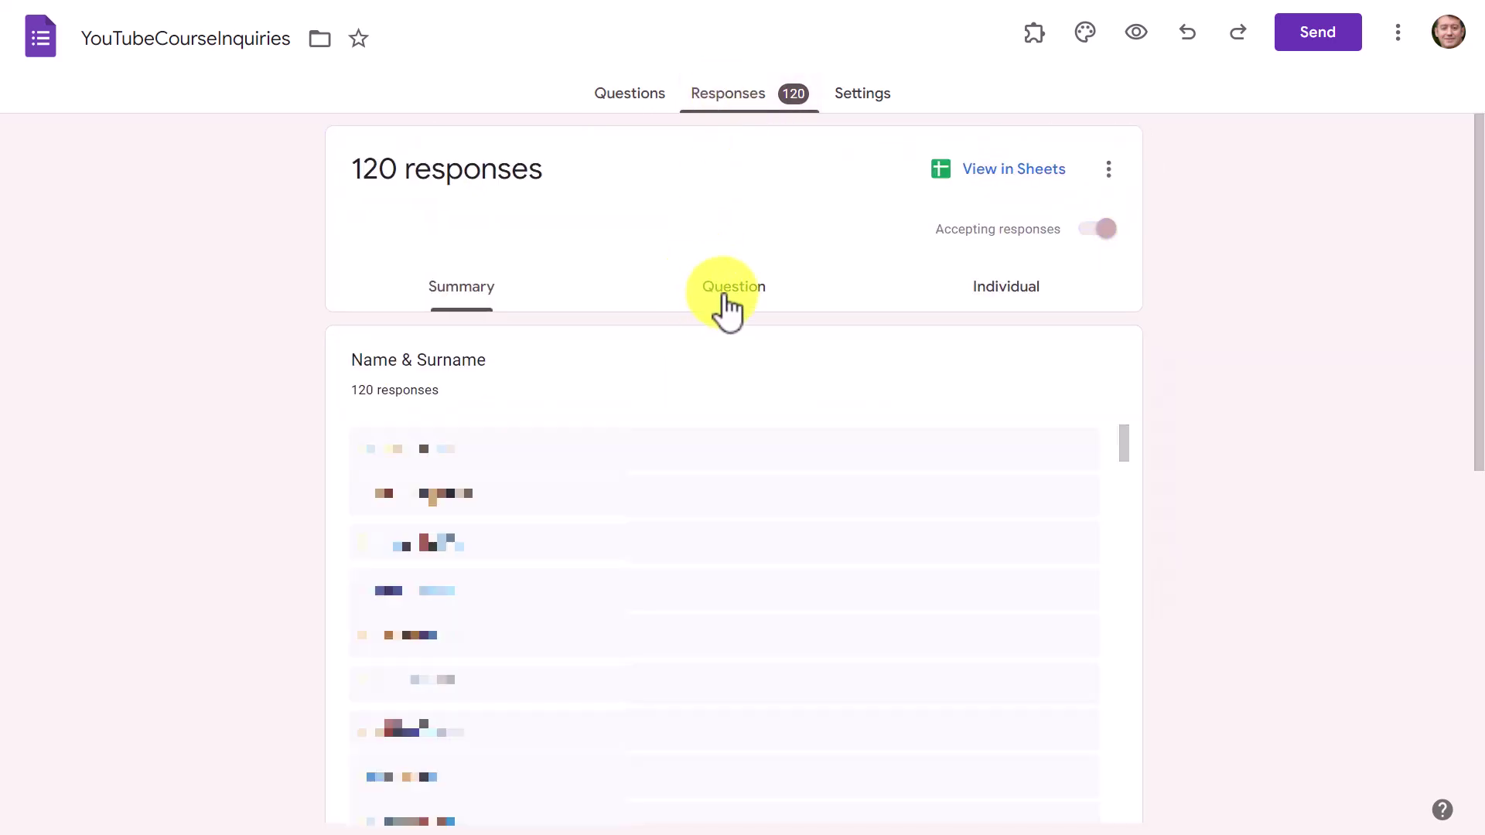
pyautogui.click(726, 299)
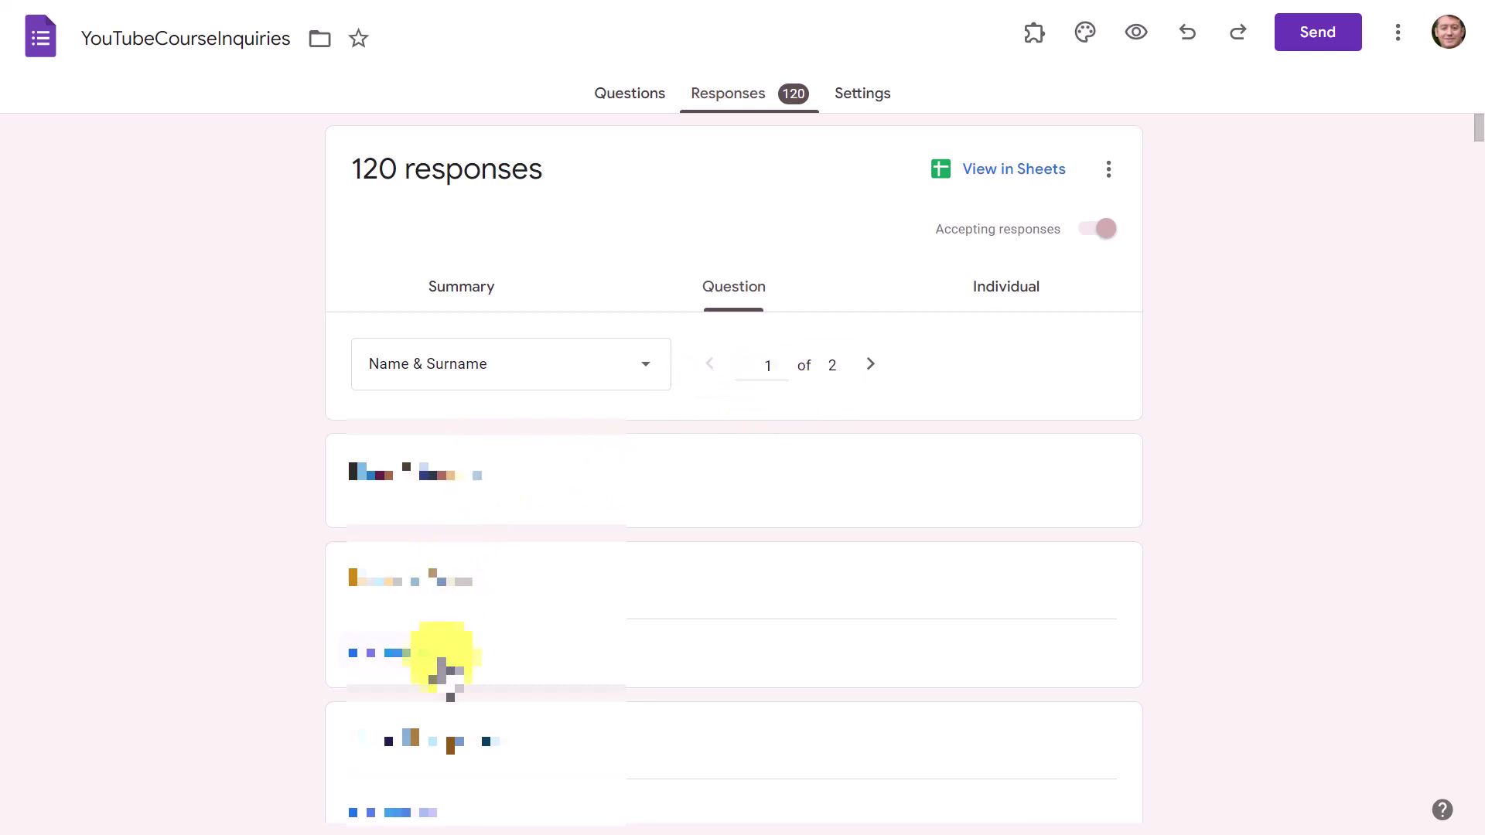
pyautogui.click(878, 373)
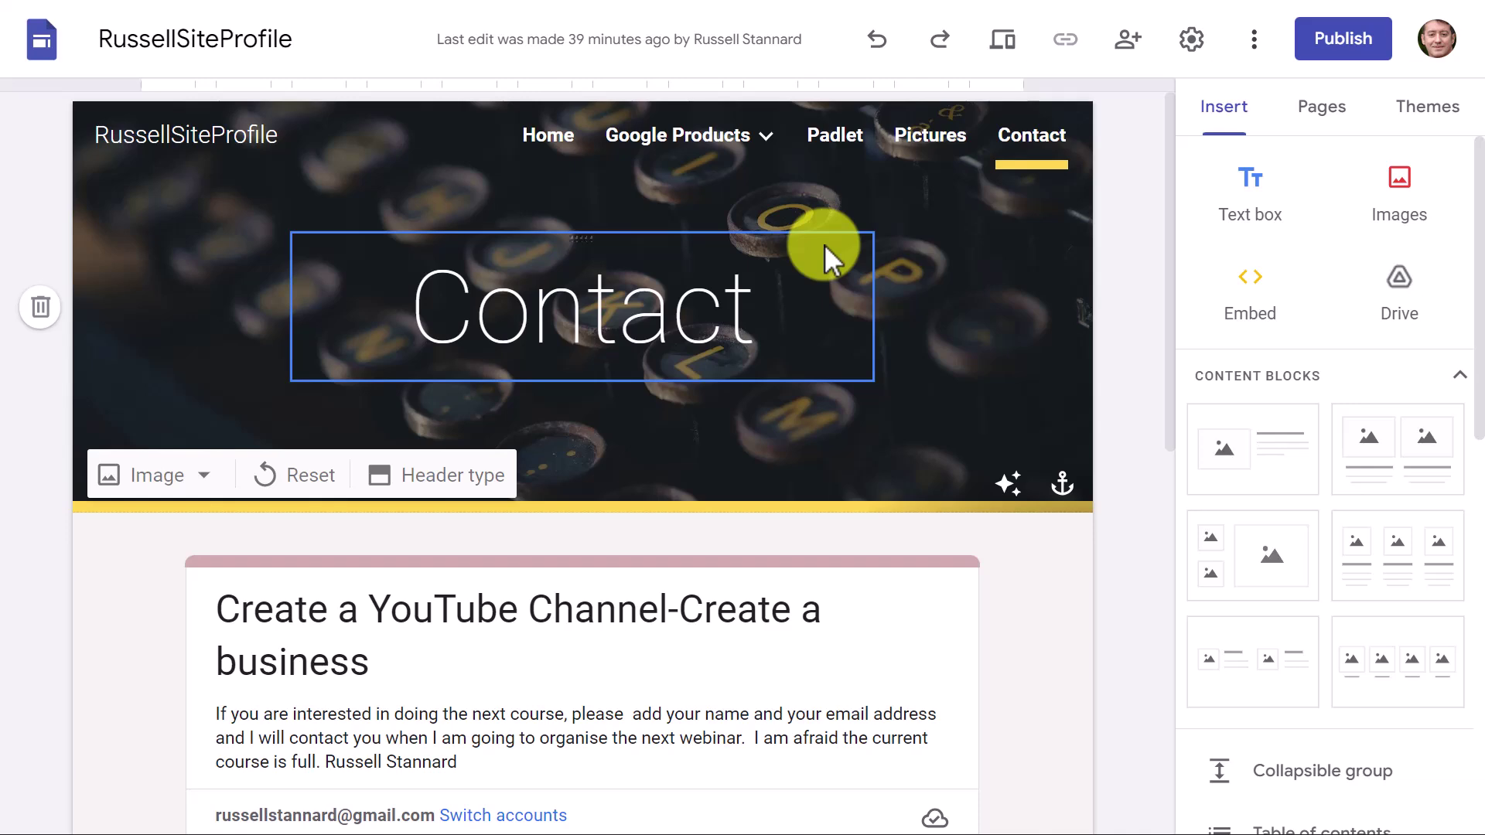
# Step: Go to Google Drive through the apps grid and create a new blank Google Form
pyautogui.click(648, 147)
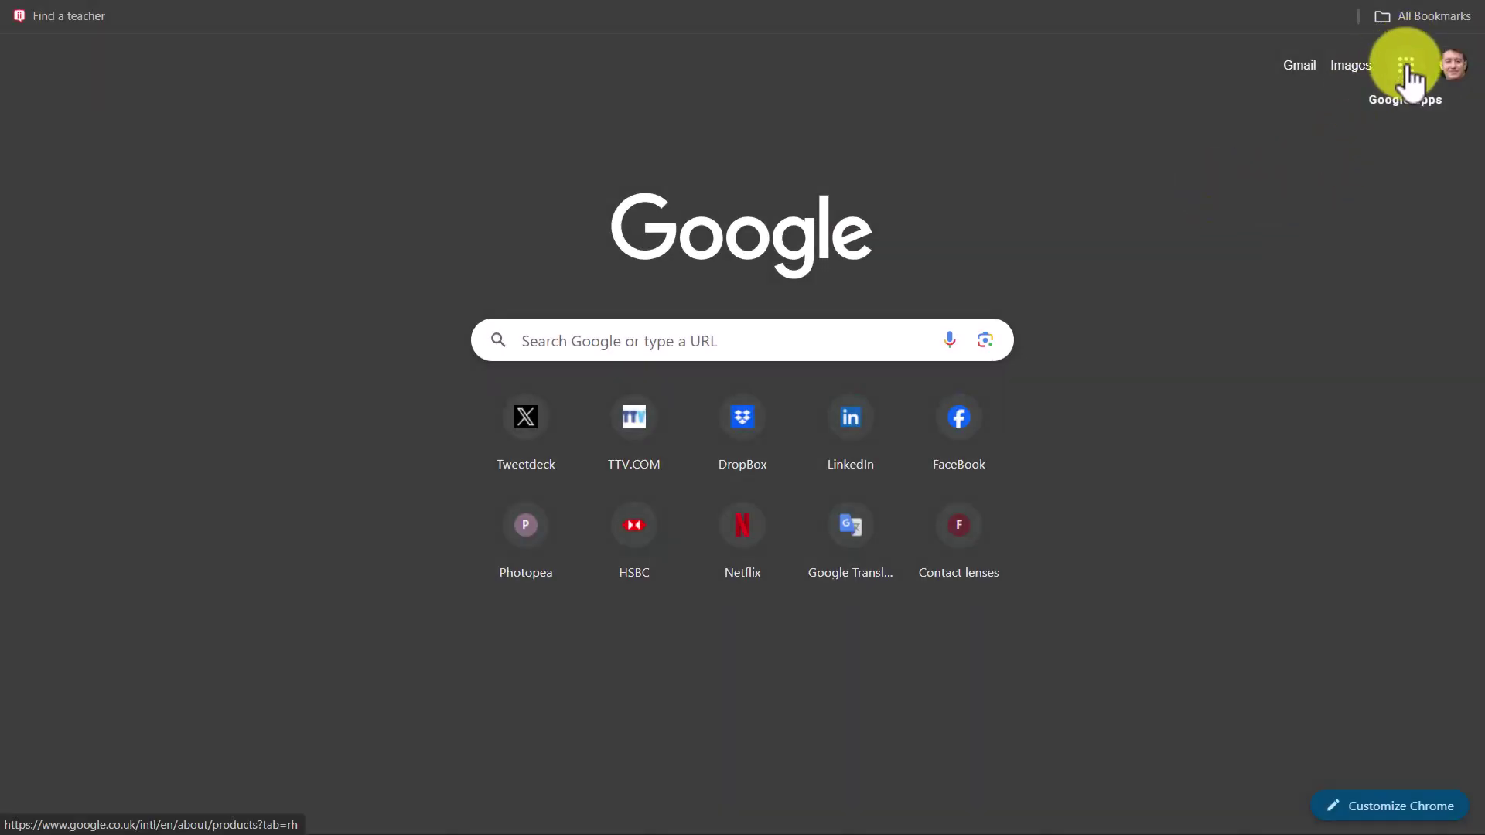
pyautogui.click(1406, 65)
pyautogui.click(1300, 267)
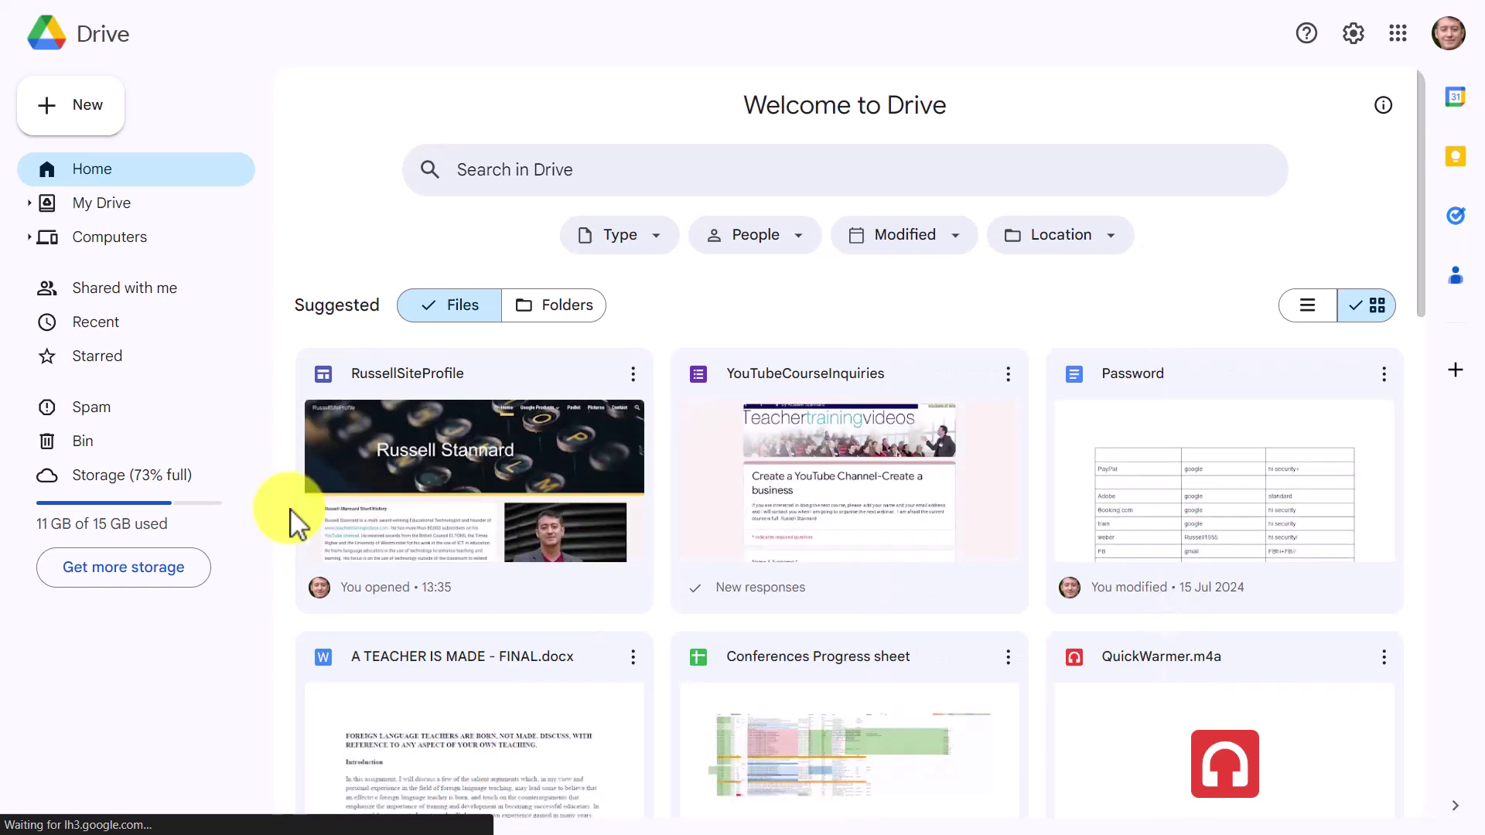
pyautogui.click(83, 107)
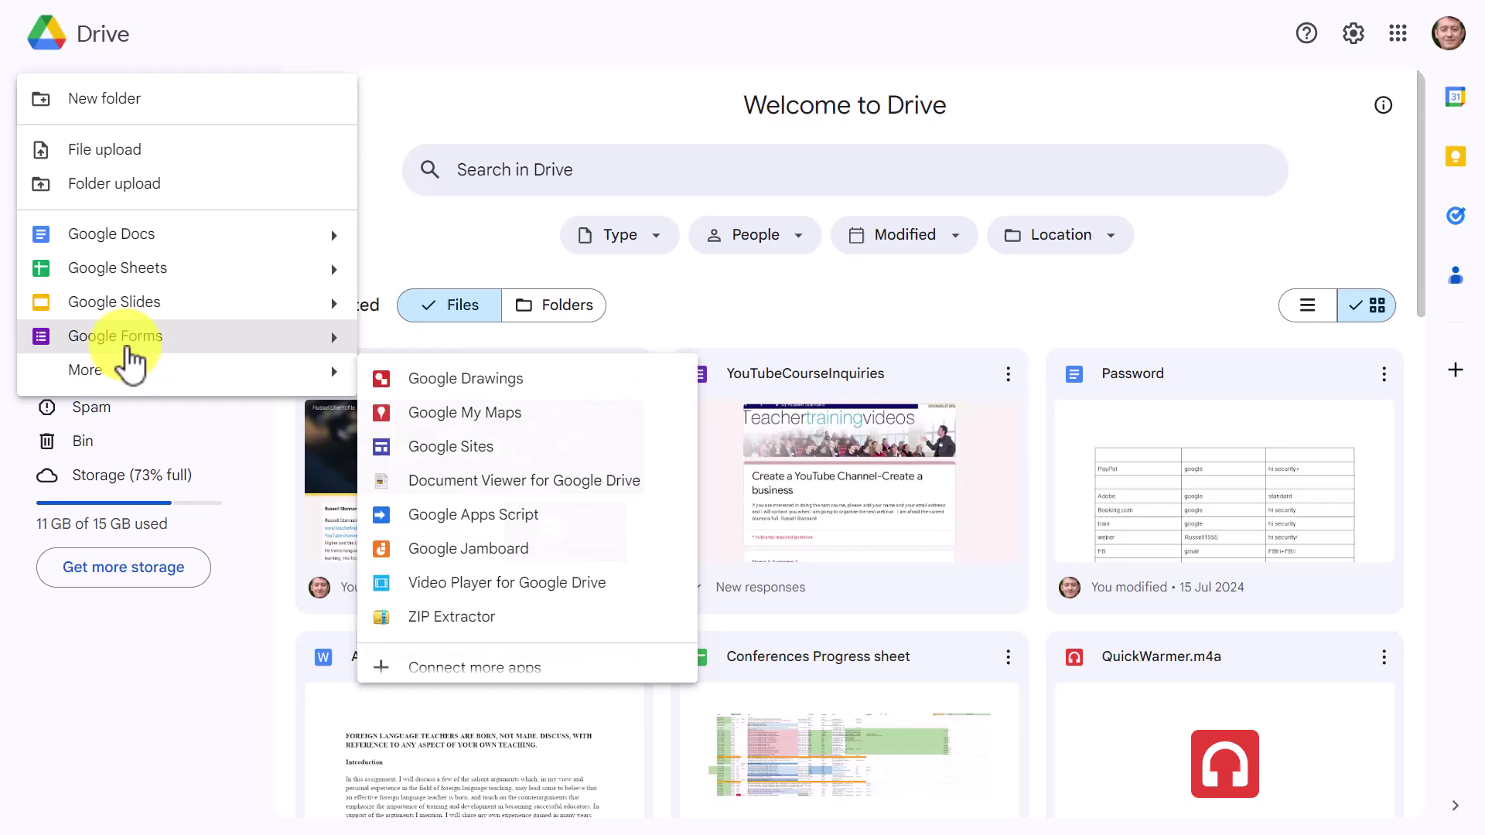
pyautogui.click(128, 341)
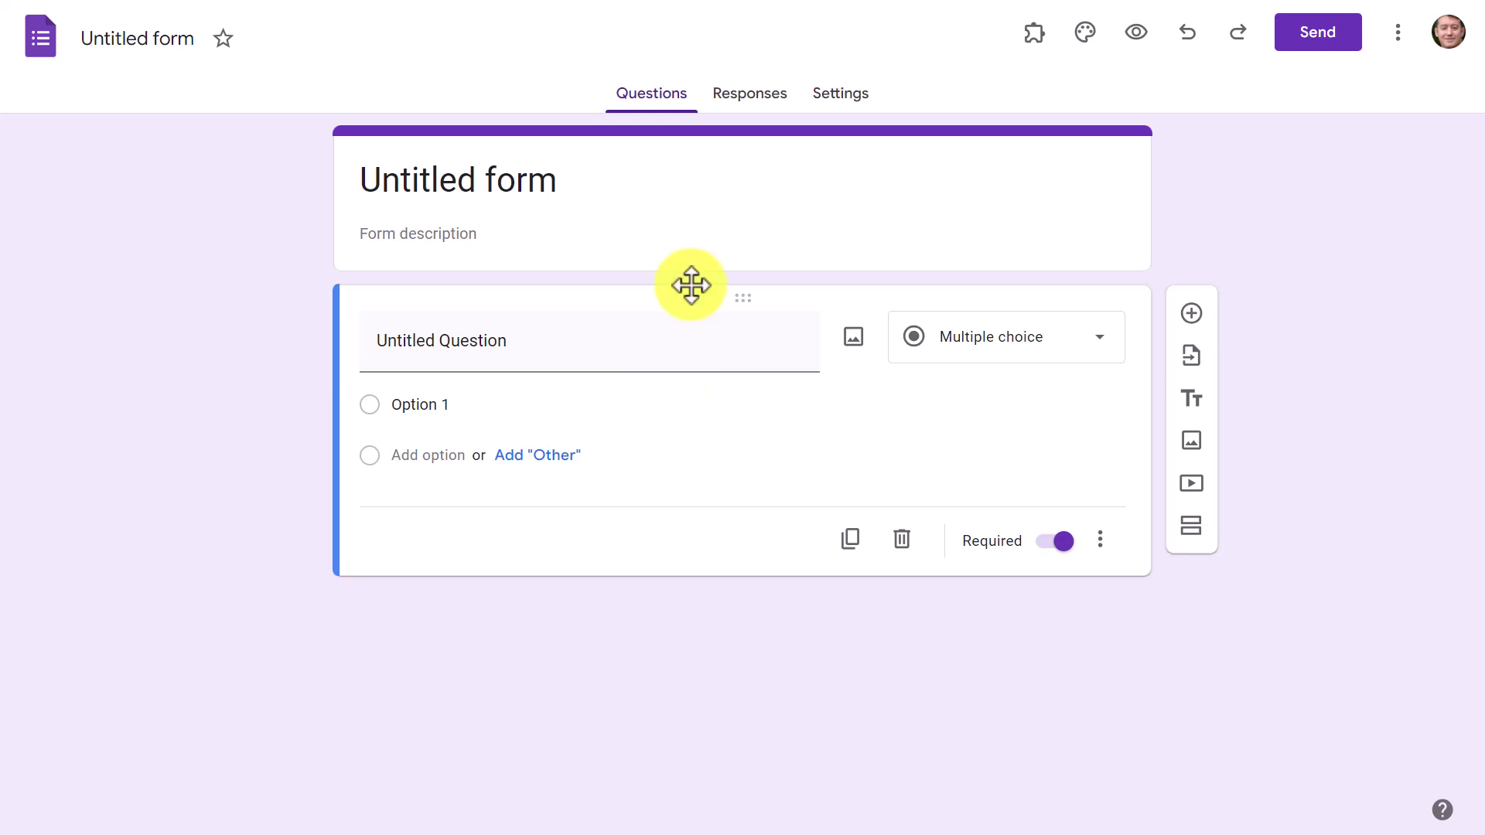
# Step: Replace 'Untitled form' with the owner's contact form title and give the file the same name
pyautogui.click(591, 182)
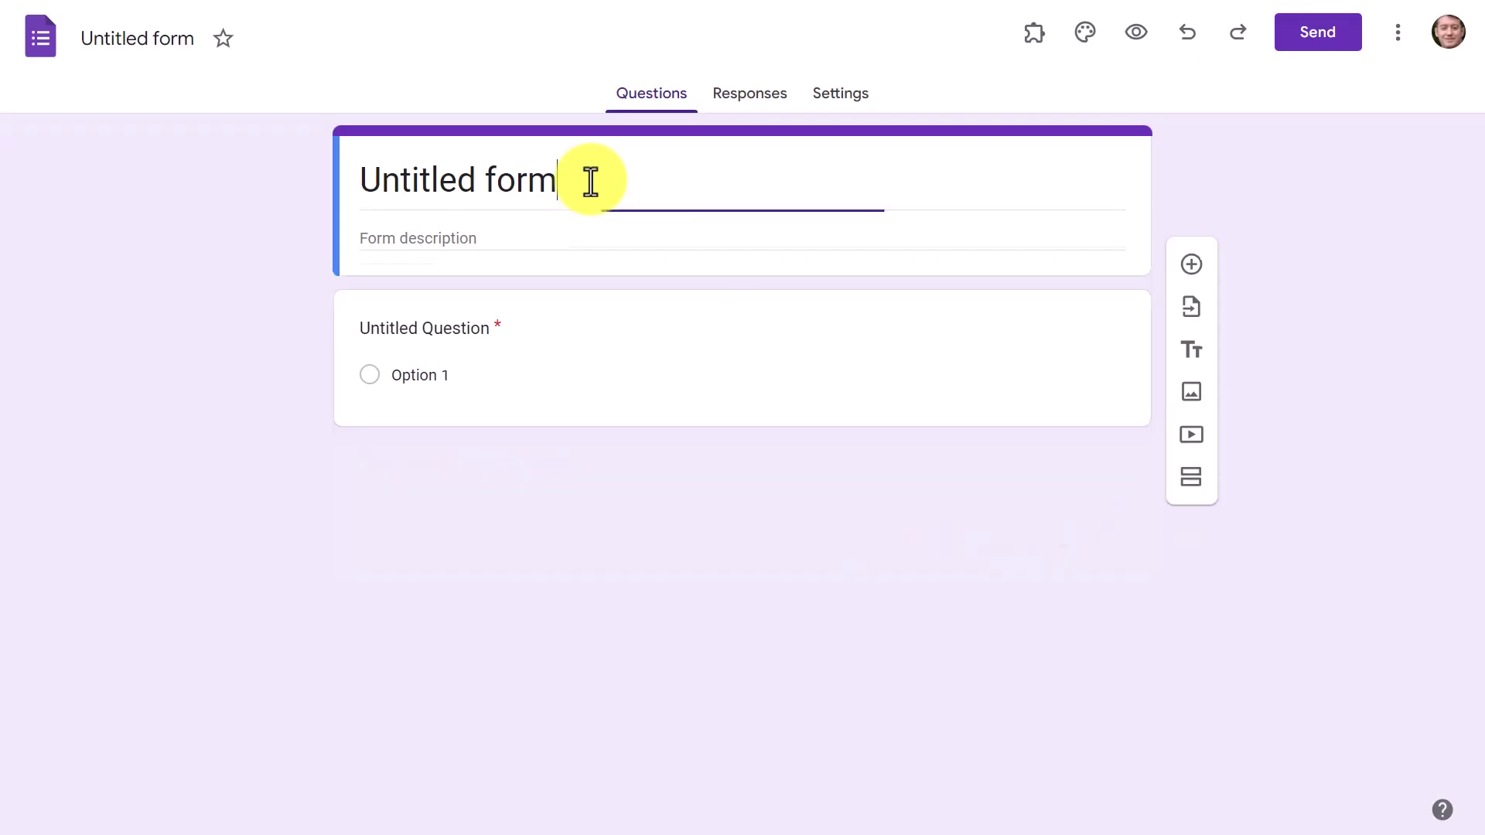
pyautogui.press('BackSpace')
pyautogui.press('BackSpace')
pyautogui.press('BackSpace')
pyautogui.press('BackSpace')
pyautogui.press('BackSpace')
pyautogui.press('BackSpace')
pyautogui.press('BackSpace')
pyautogui.press('BackSpace')
pyautogui.press('BackSpace')
pyautogui.press('BackSpace')
pyautogui.press('BackSpace')
pyautogui.press('BackSpace')
pyautogui.press('BackSpace')
pyautogui.write('C')
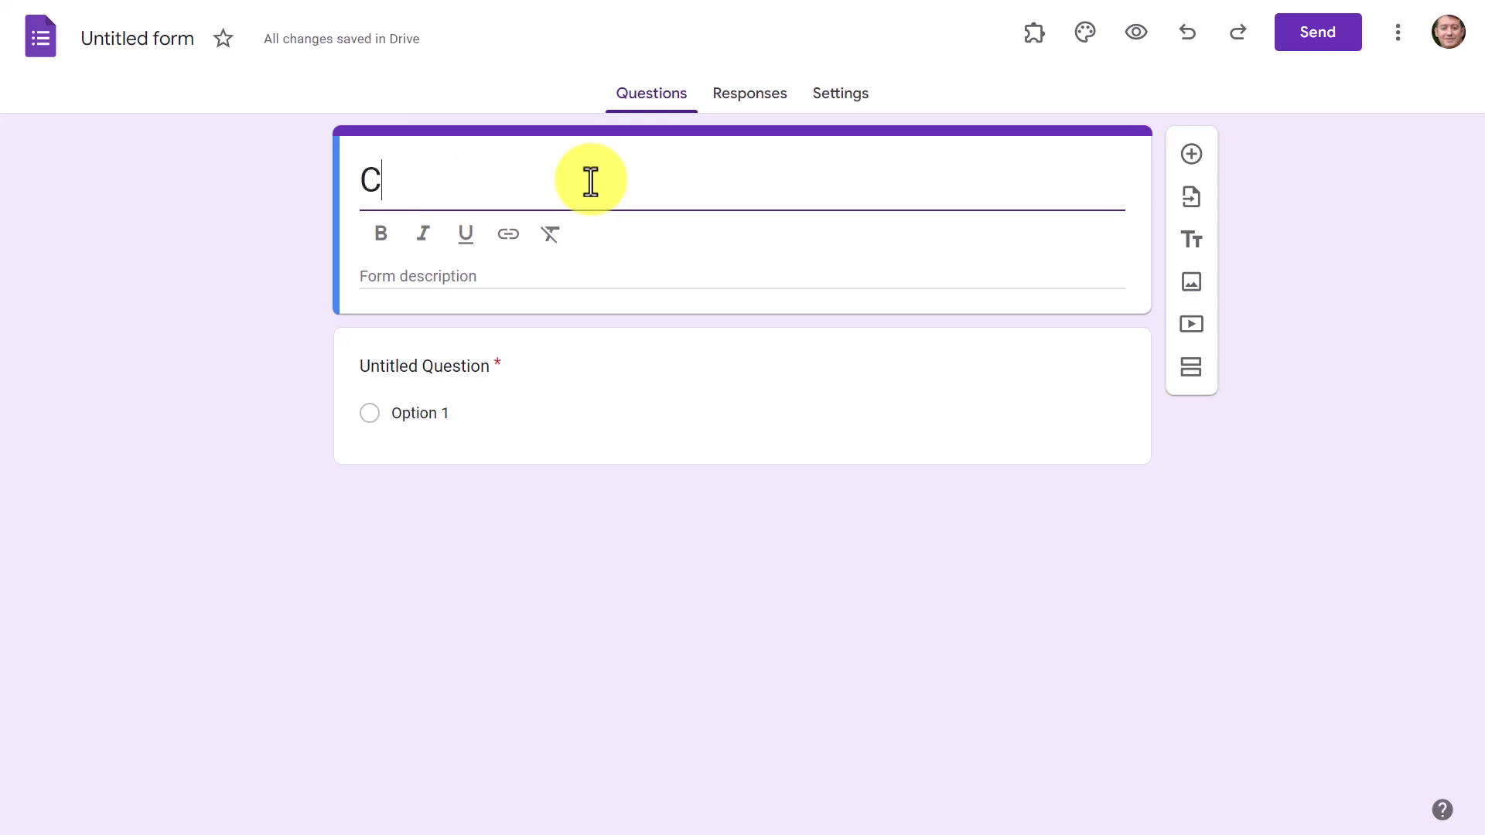
pyautogui.write('ontact ')
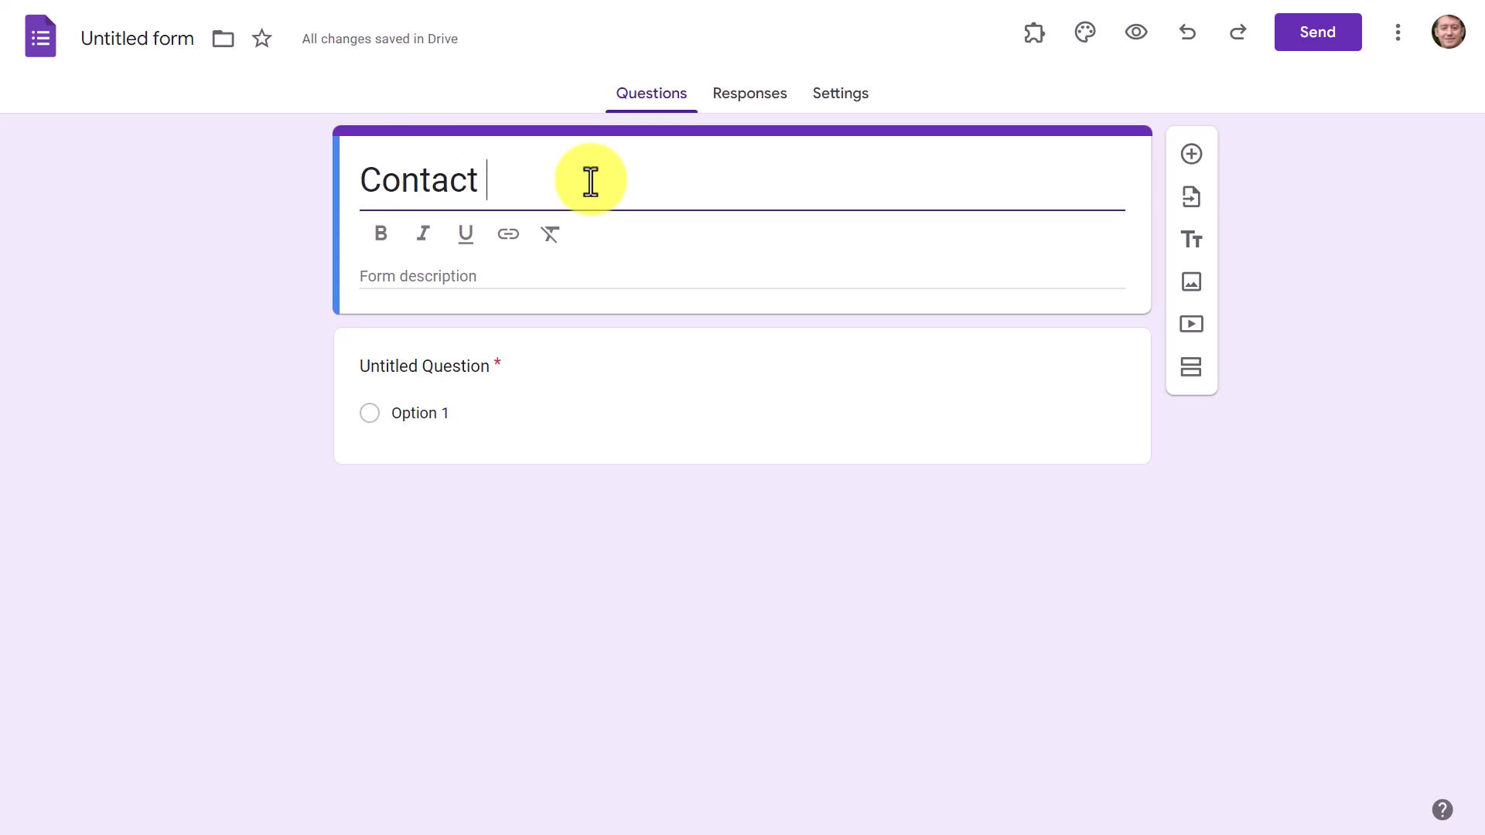
pyautogui.write('Form For Rus')
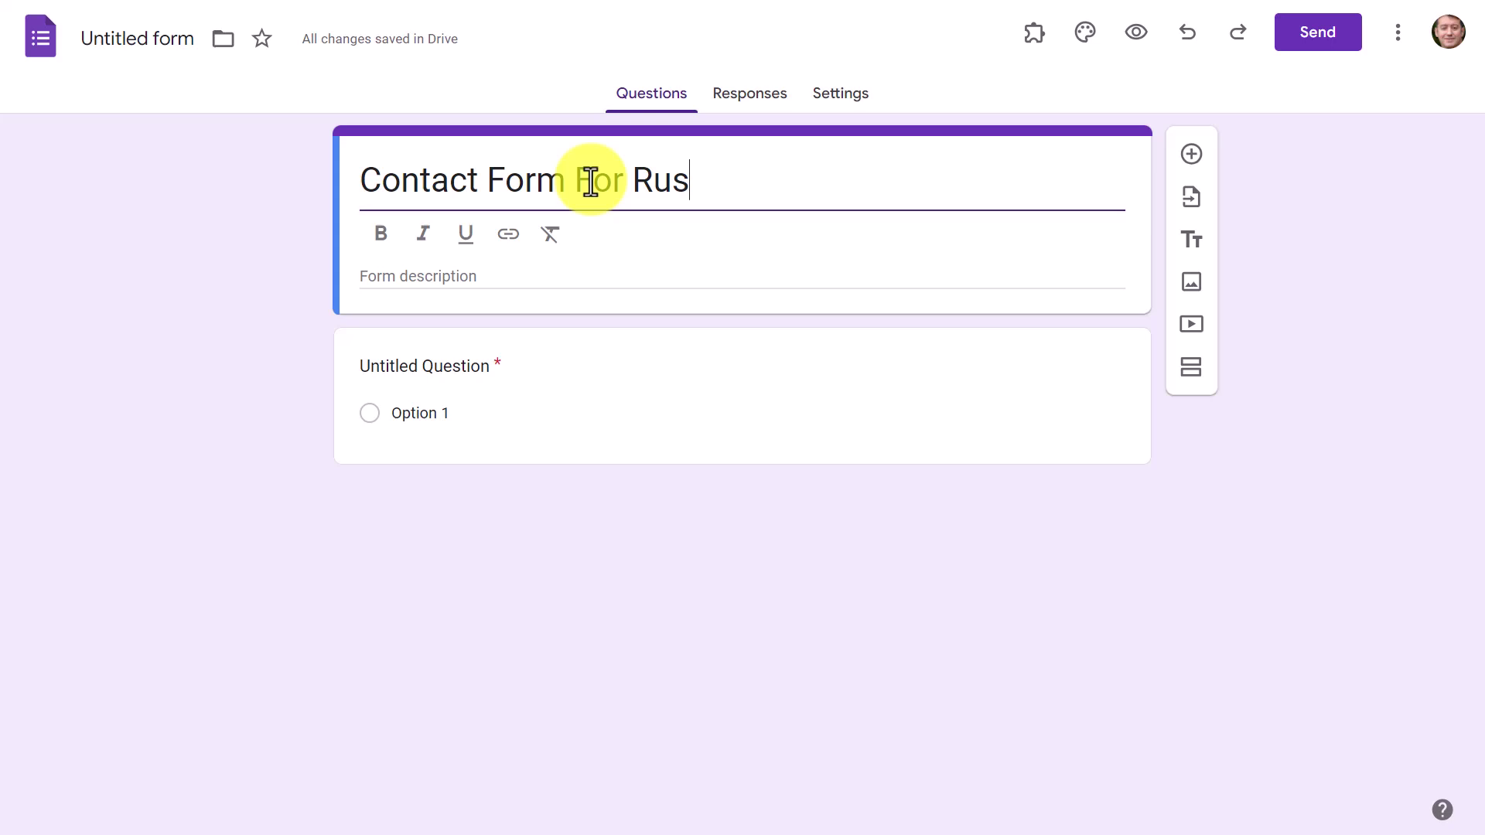
pyautogui.write('sell Stannard')
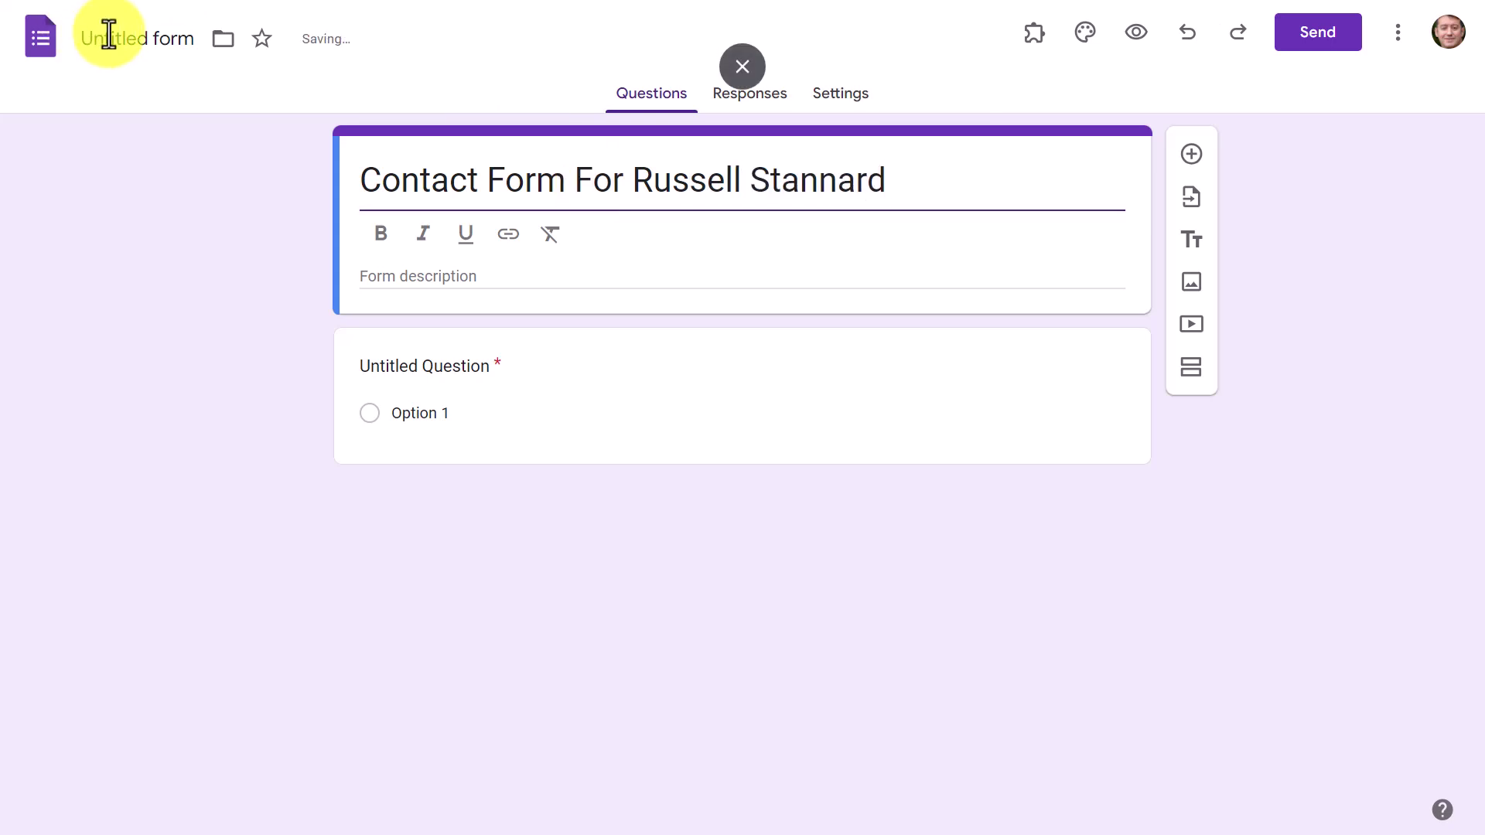
pyautogui.click(109, 35)
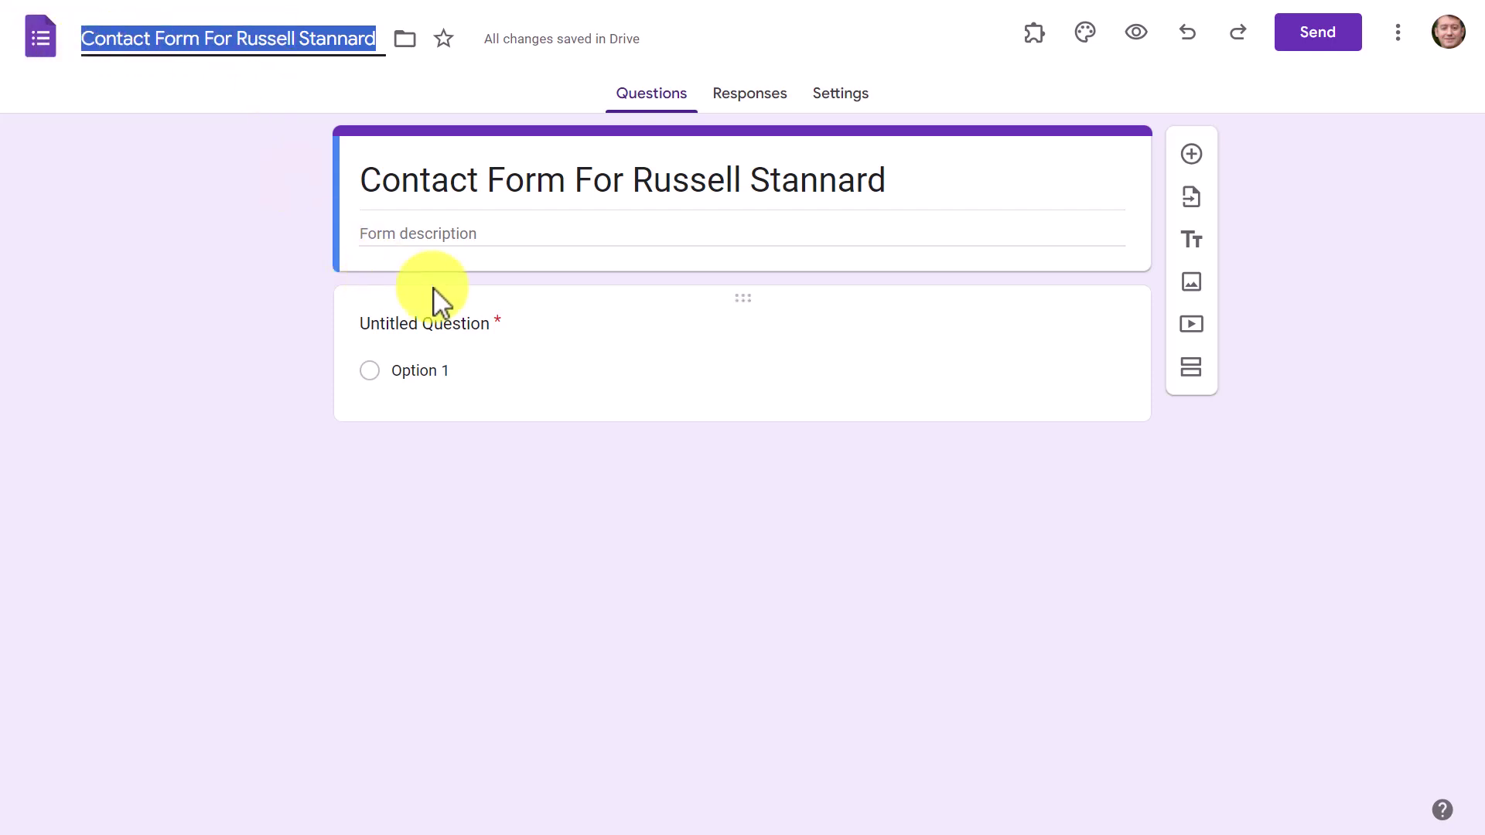
# Step: Write a description asking for name, email address and message, and make it bold
pyautogui.click(531, 235)
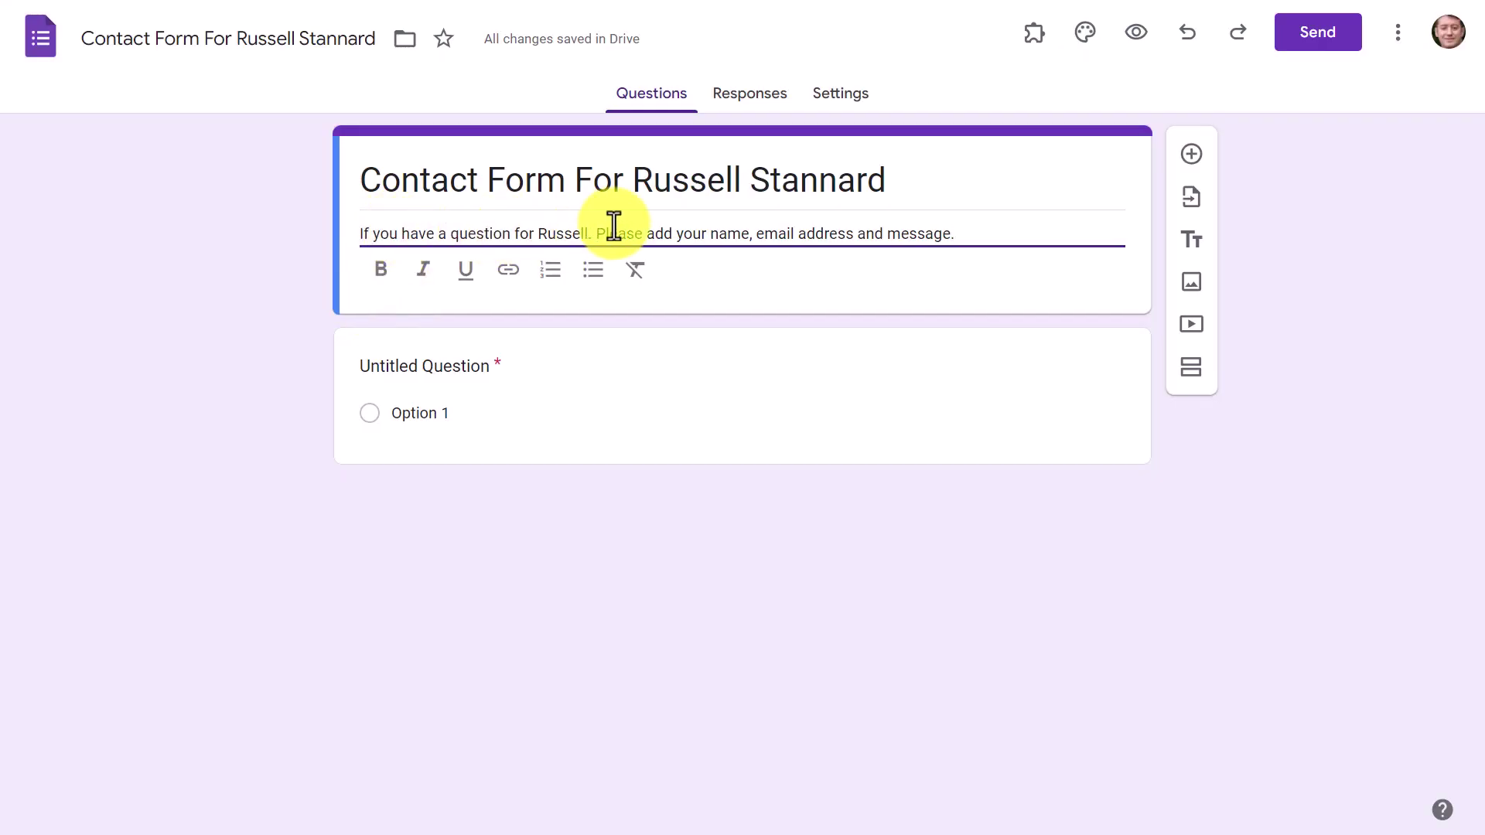
pyautogui.moveTo(959, 233); pyautogui.dragTo(358, 237)
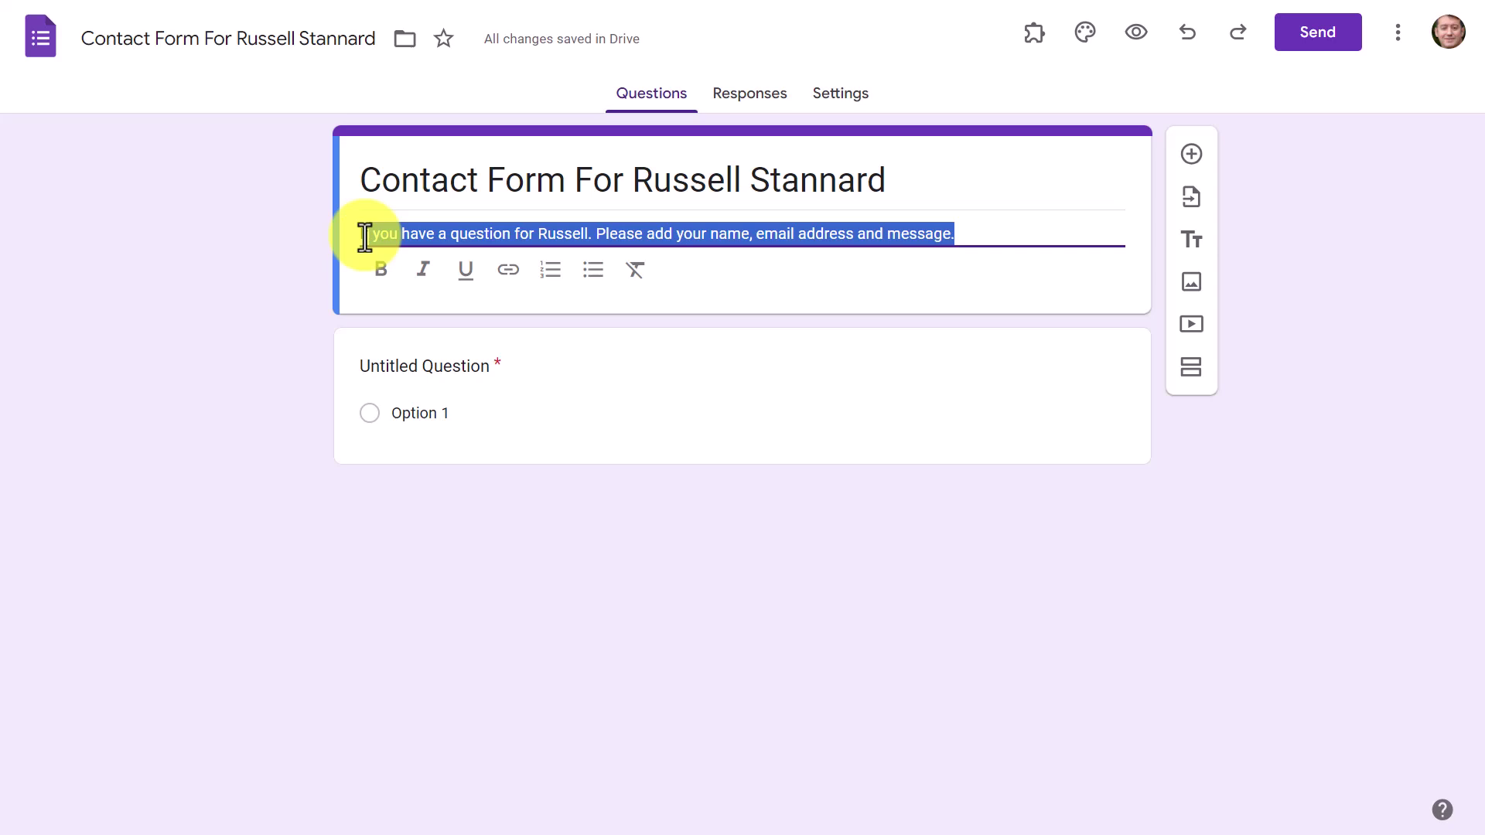
pyautogui.click(380, 271)
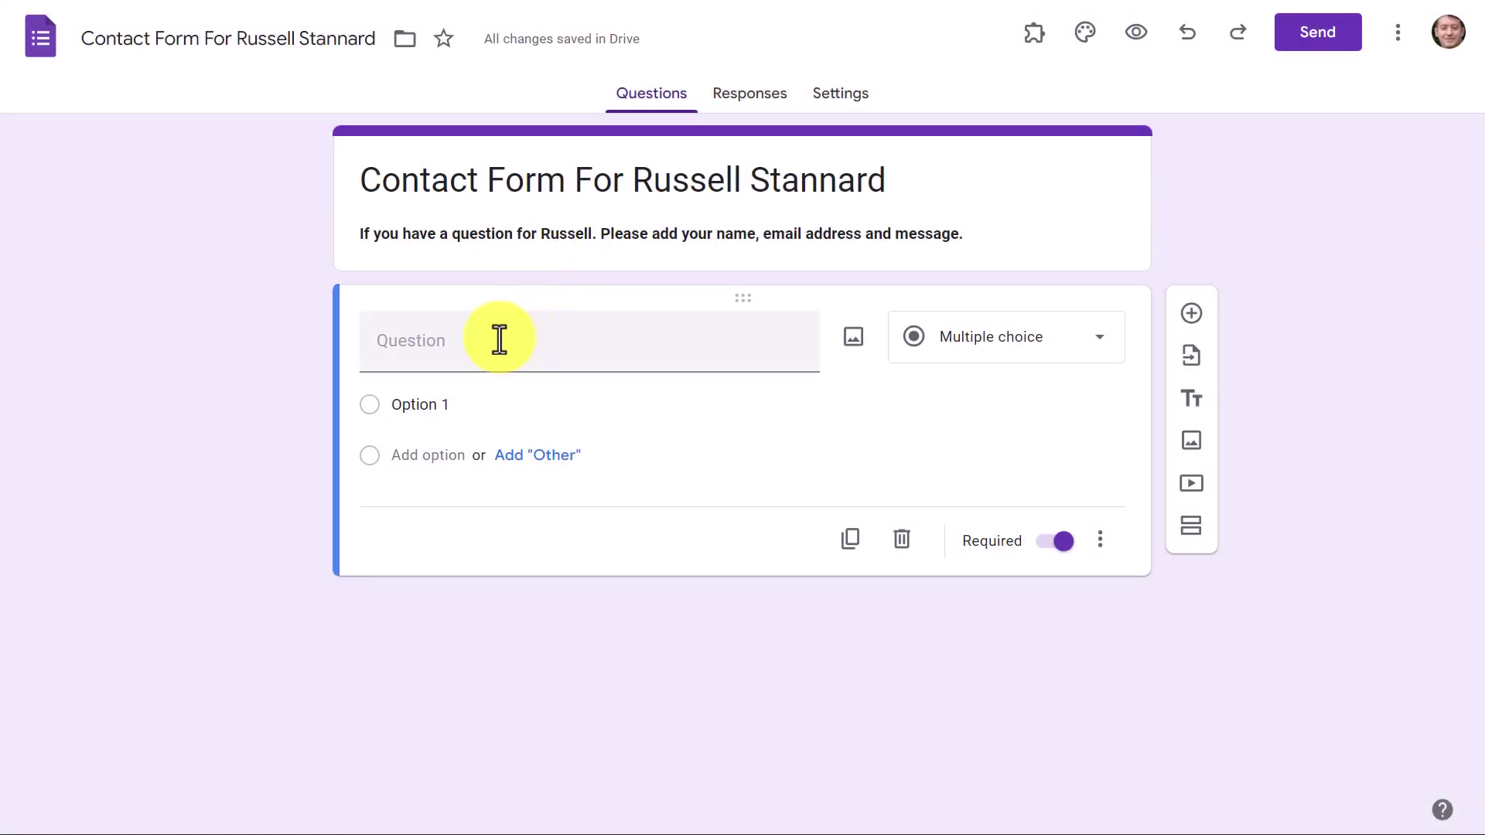
# Step: Add a required short-answer 'Name and Surname' question, then begin an 'Email Address' question below
pyautogui.click(474, 346)
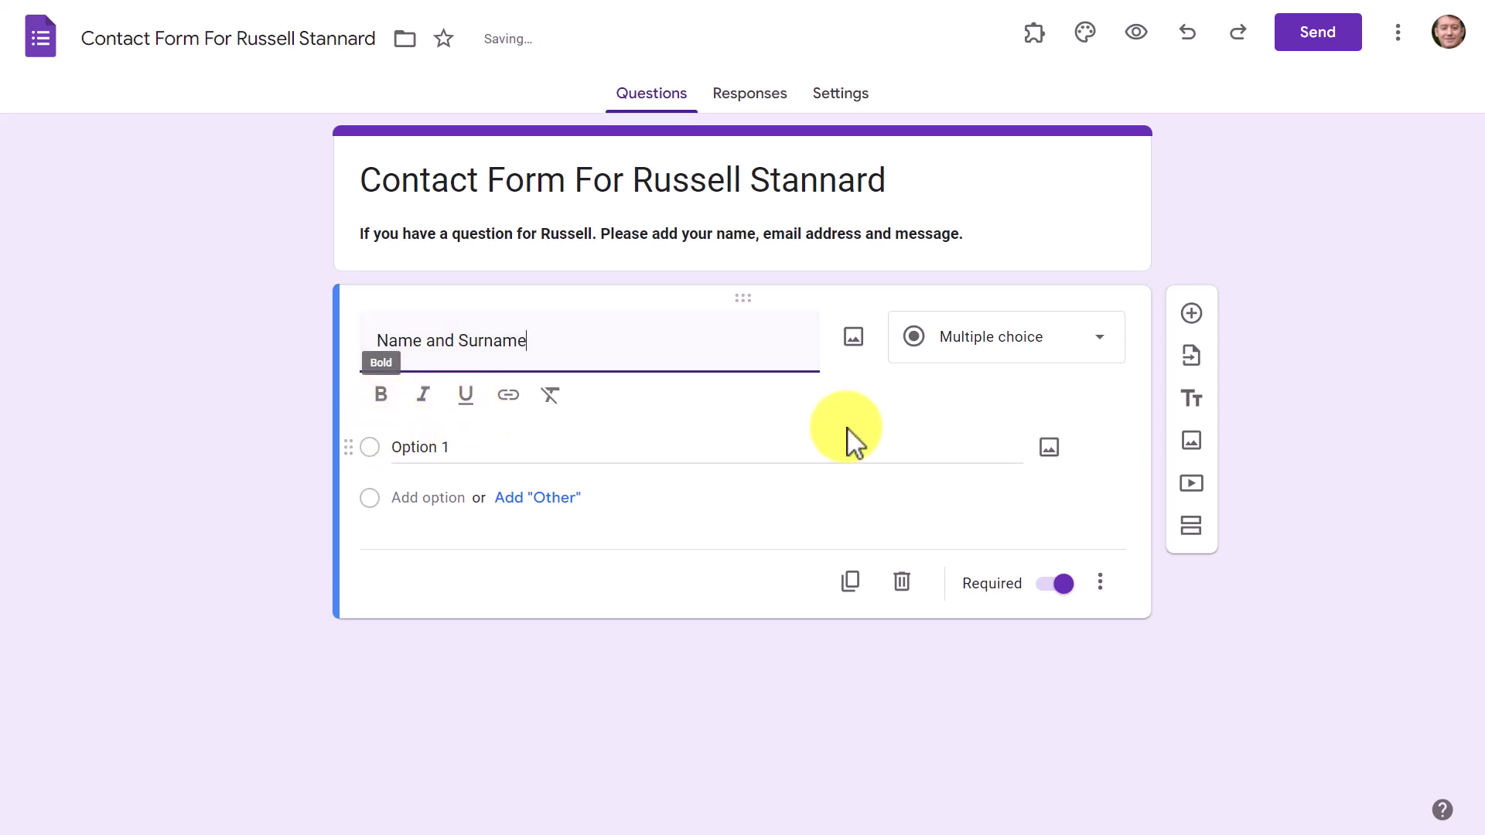
pyautogui.click(1100, 356)
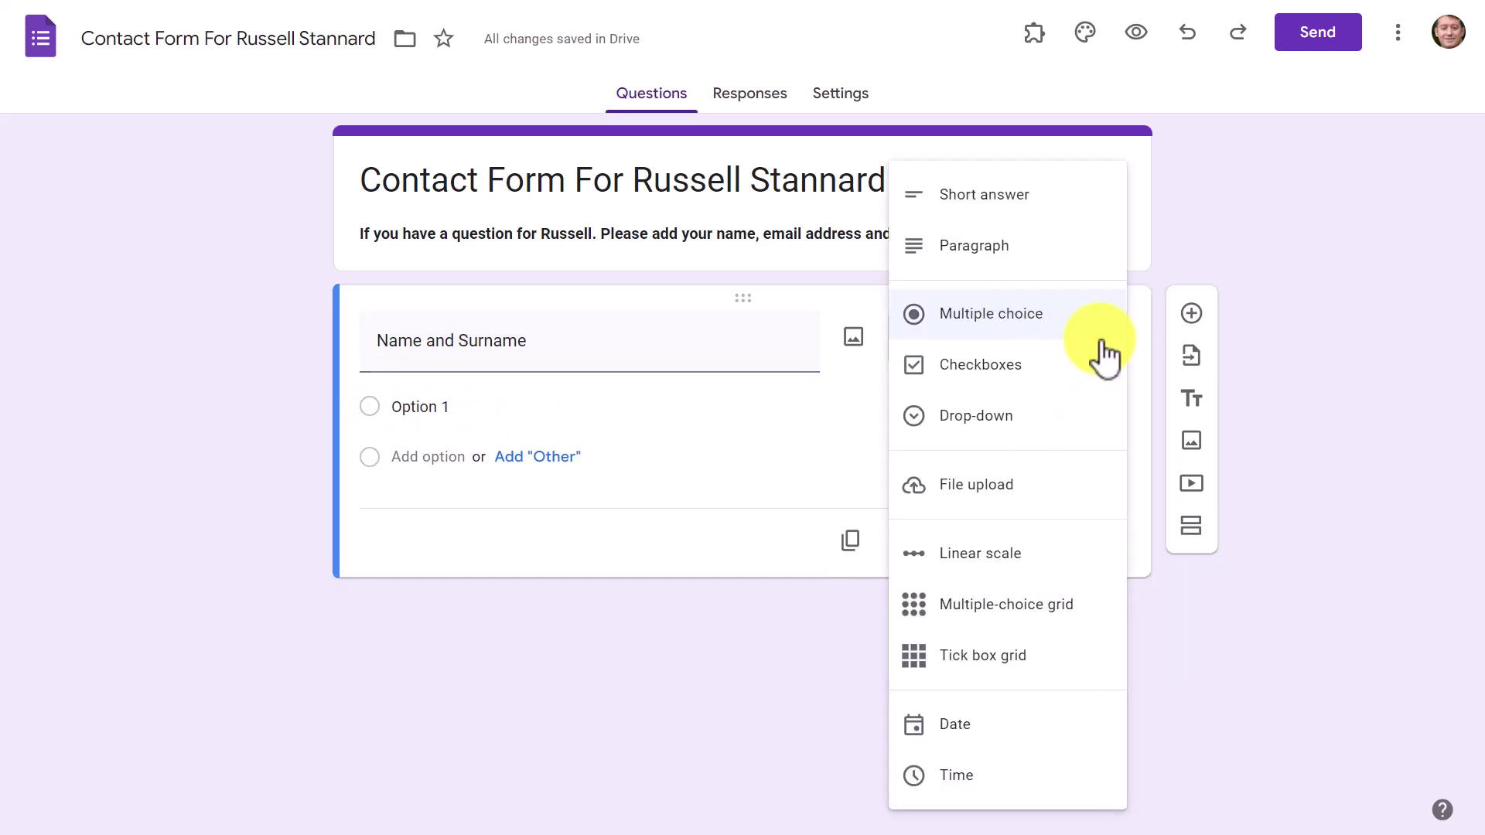
pyautogui.click(961, 209)
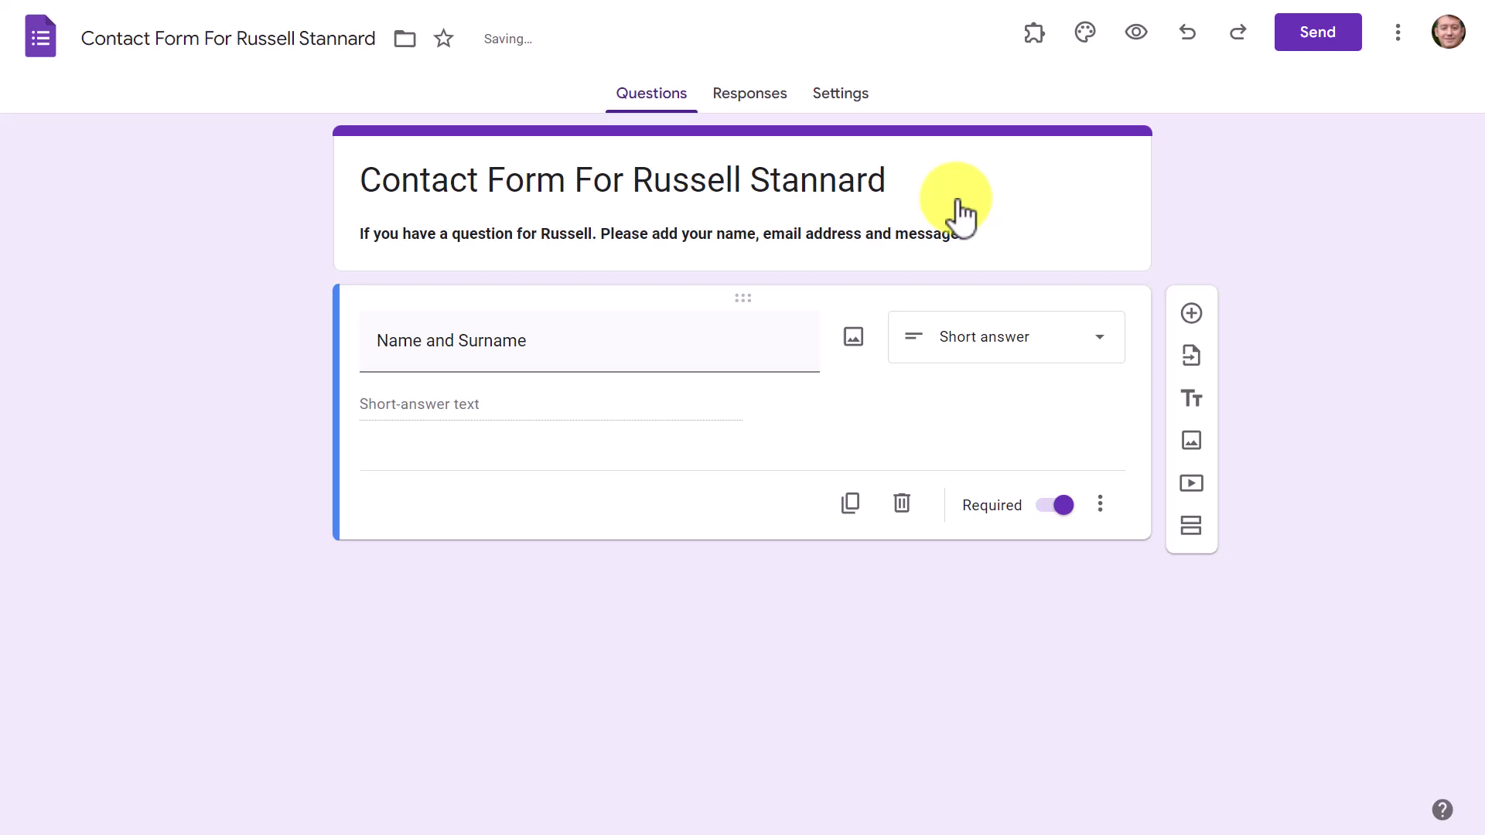
pyautogui.click(1061, 507)
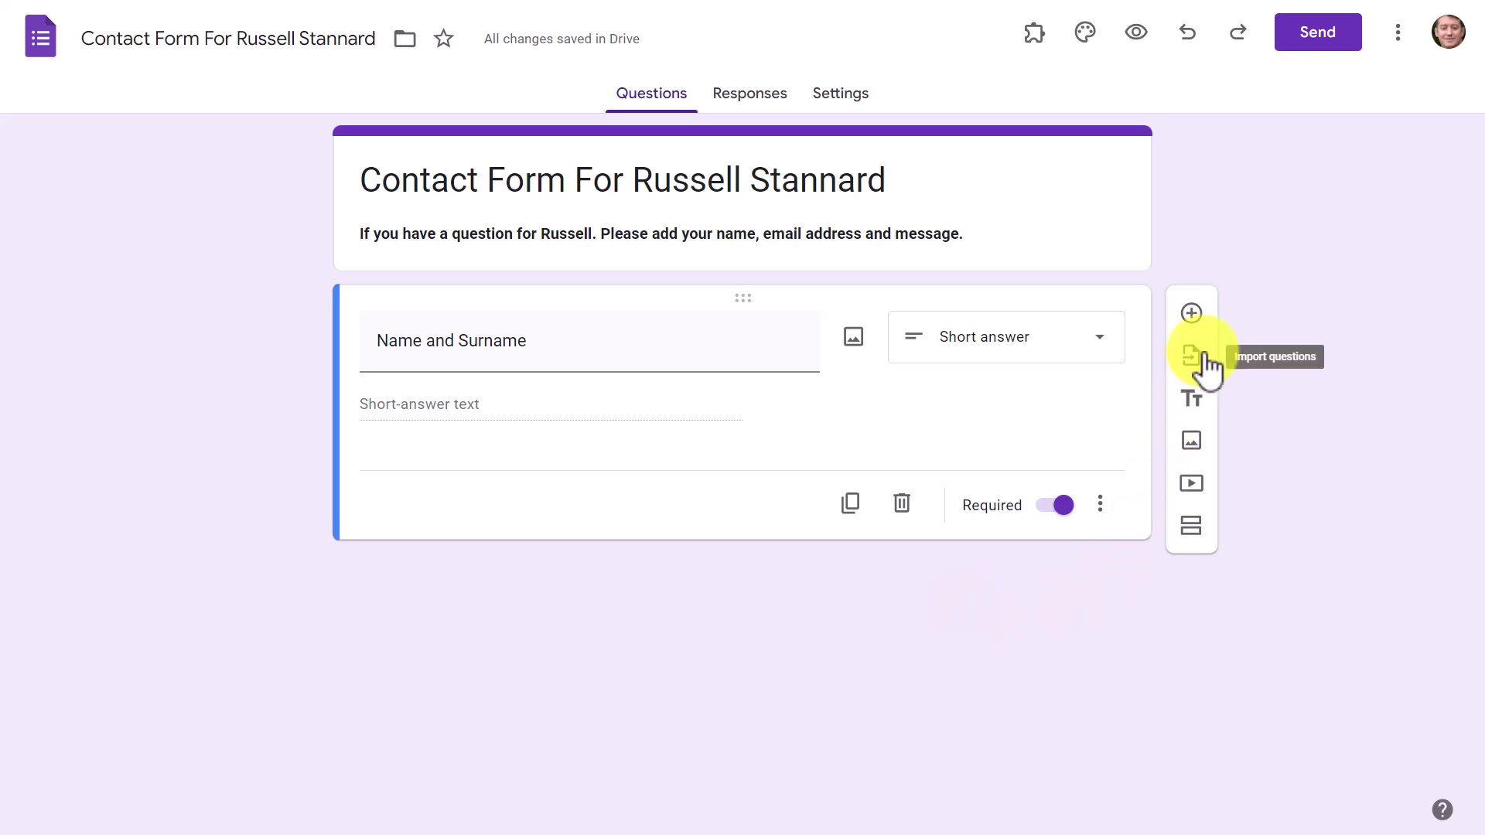
pyautogui.click(1192, 313)
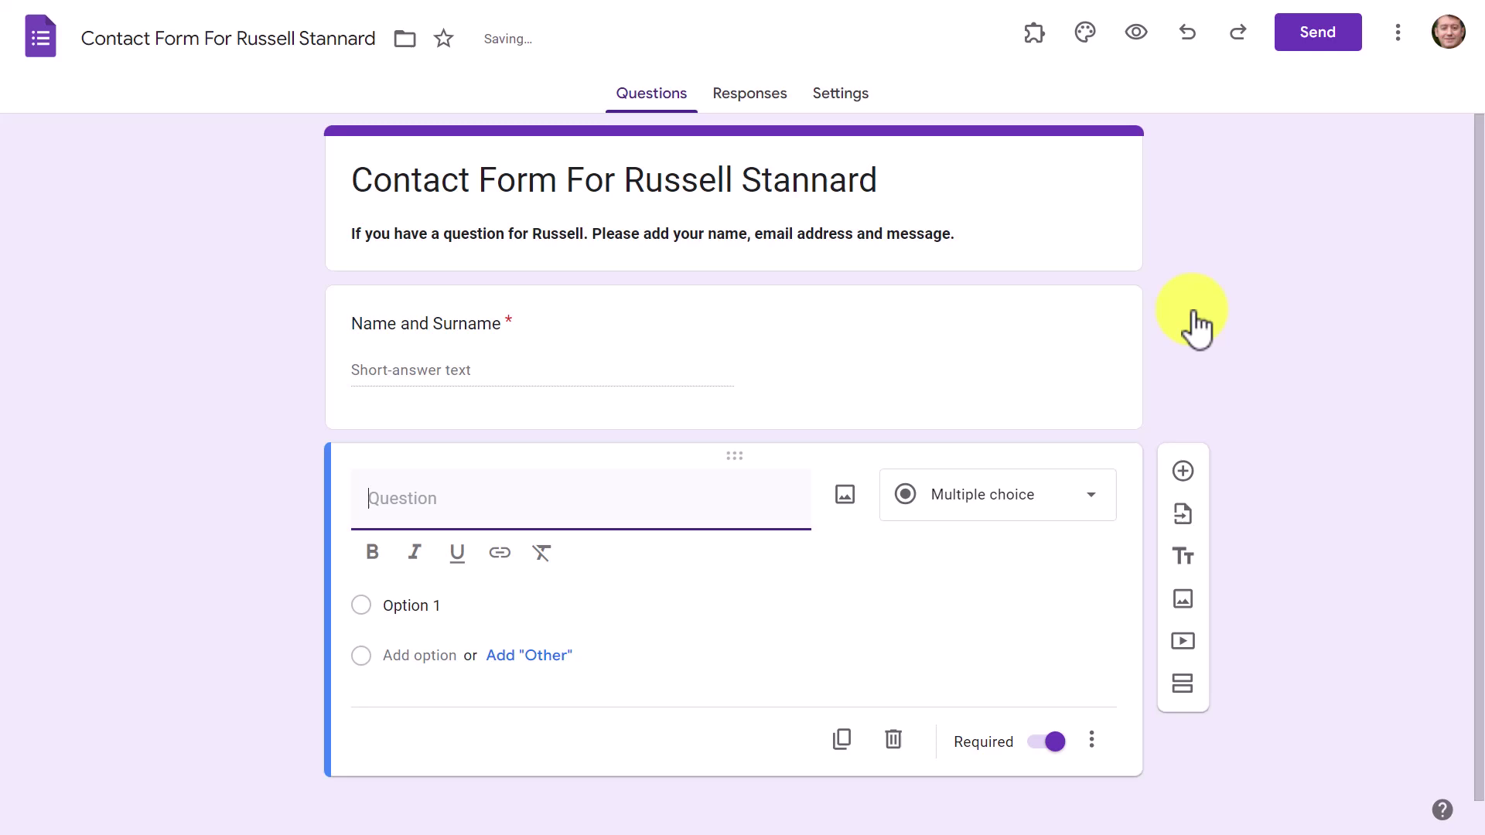
pyautogui.write('Emai')
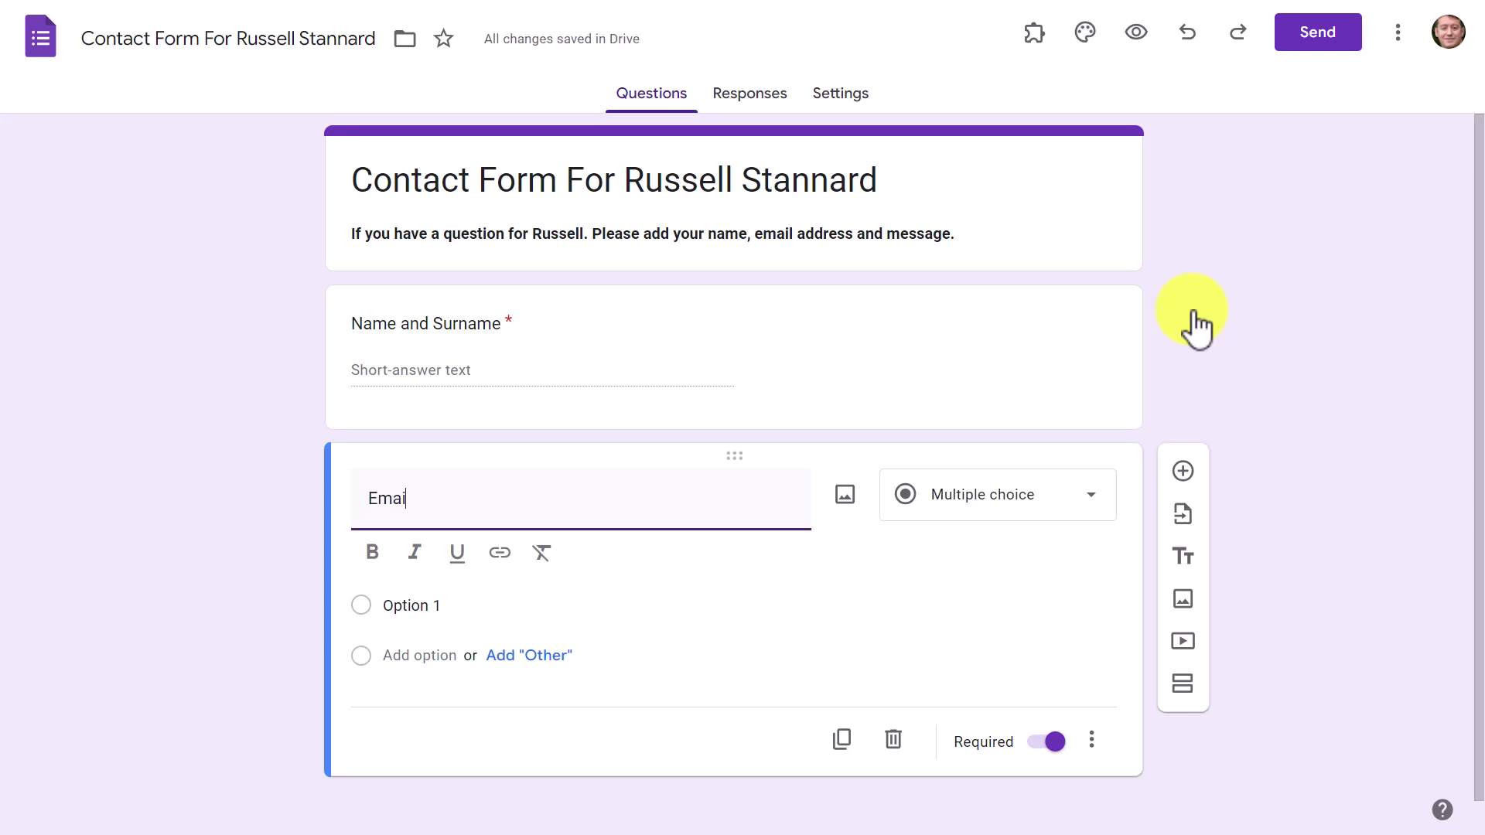
pyautogui.write('l Address')
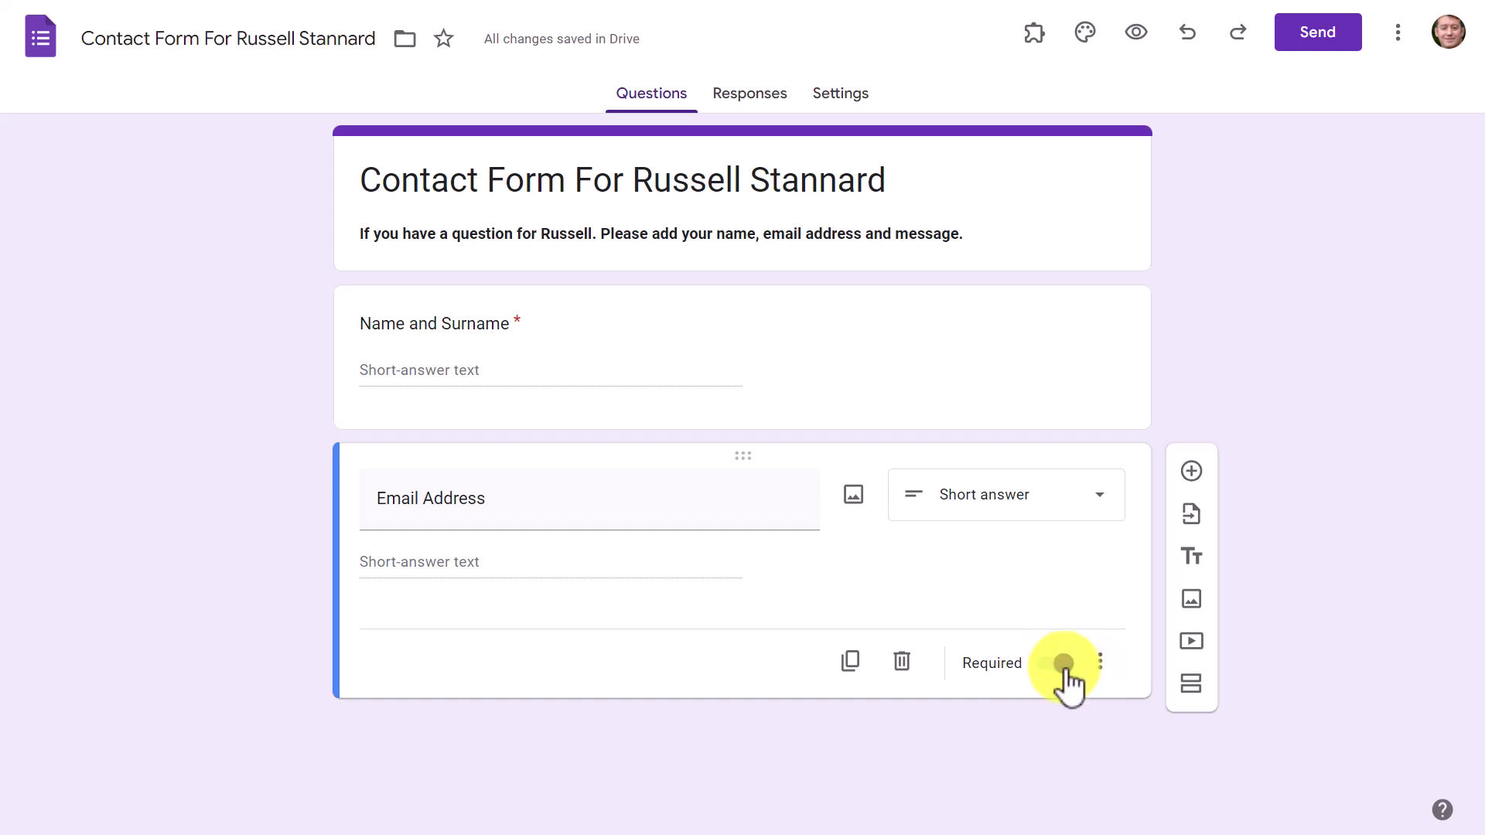
# Step: Turn on response validation for Email Address, set to Text and Email
pyautogui.click(1101, 663)
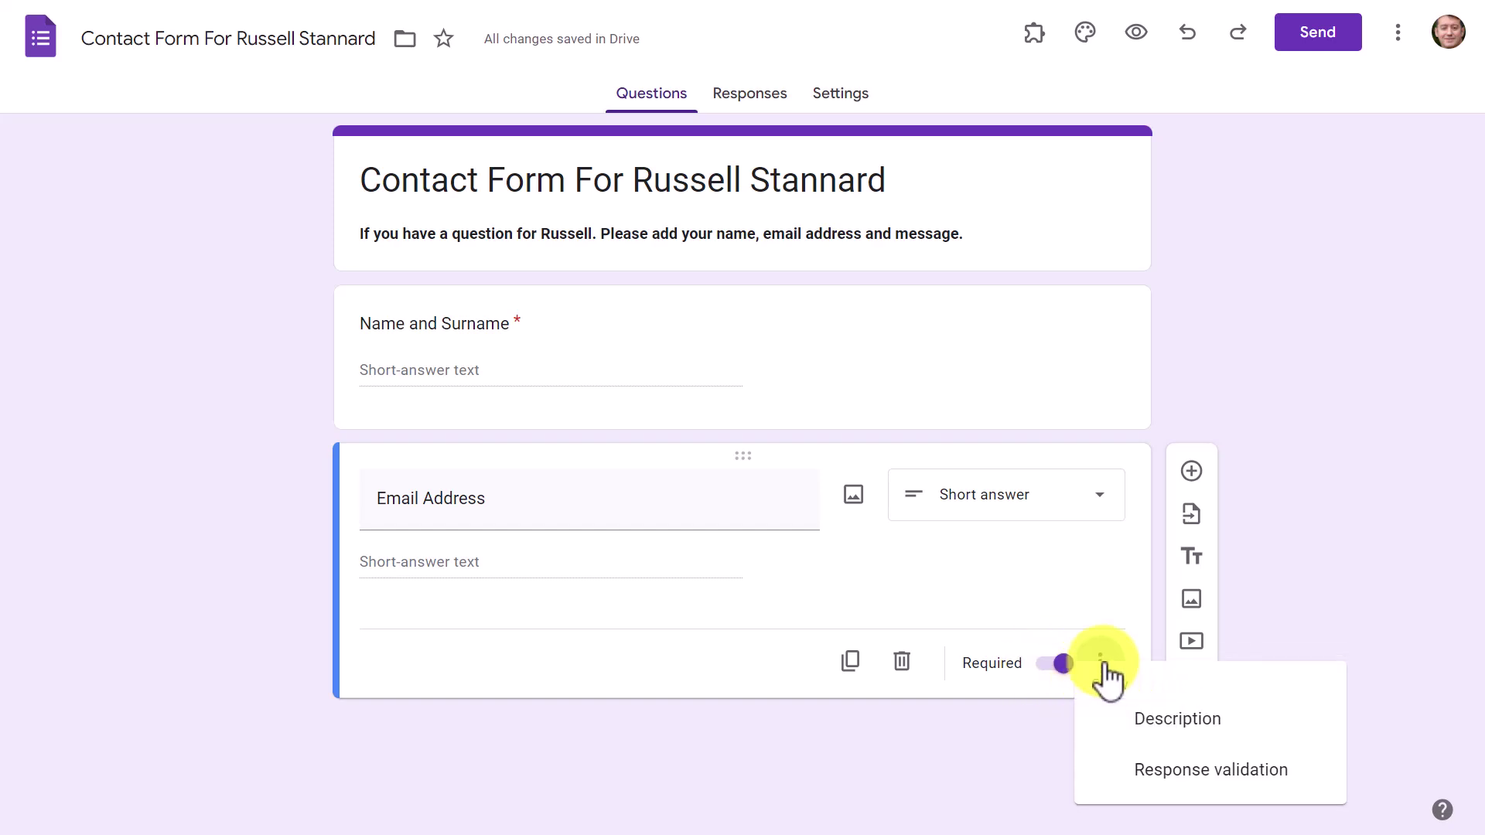
pyautogui.click(1161, 774)
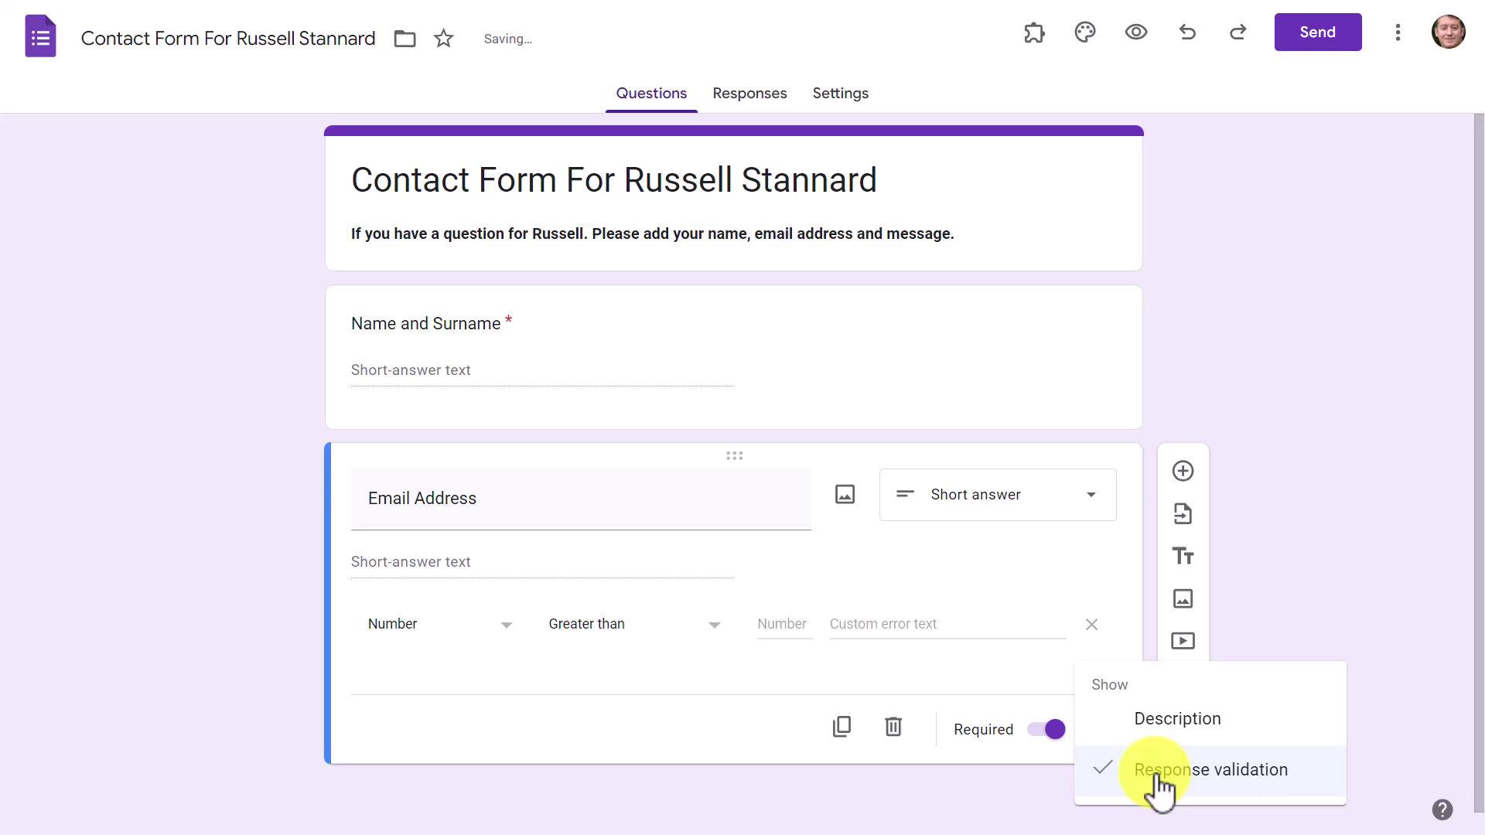
pyautogui.scroll(-1, 1469, 573)
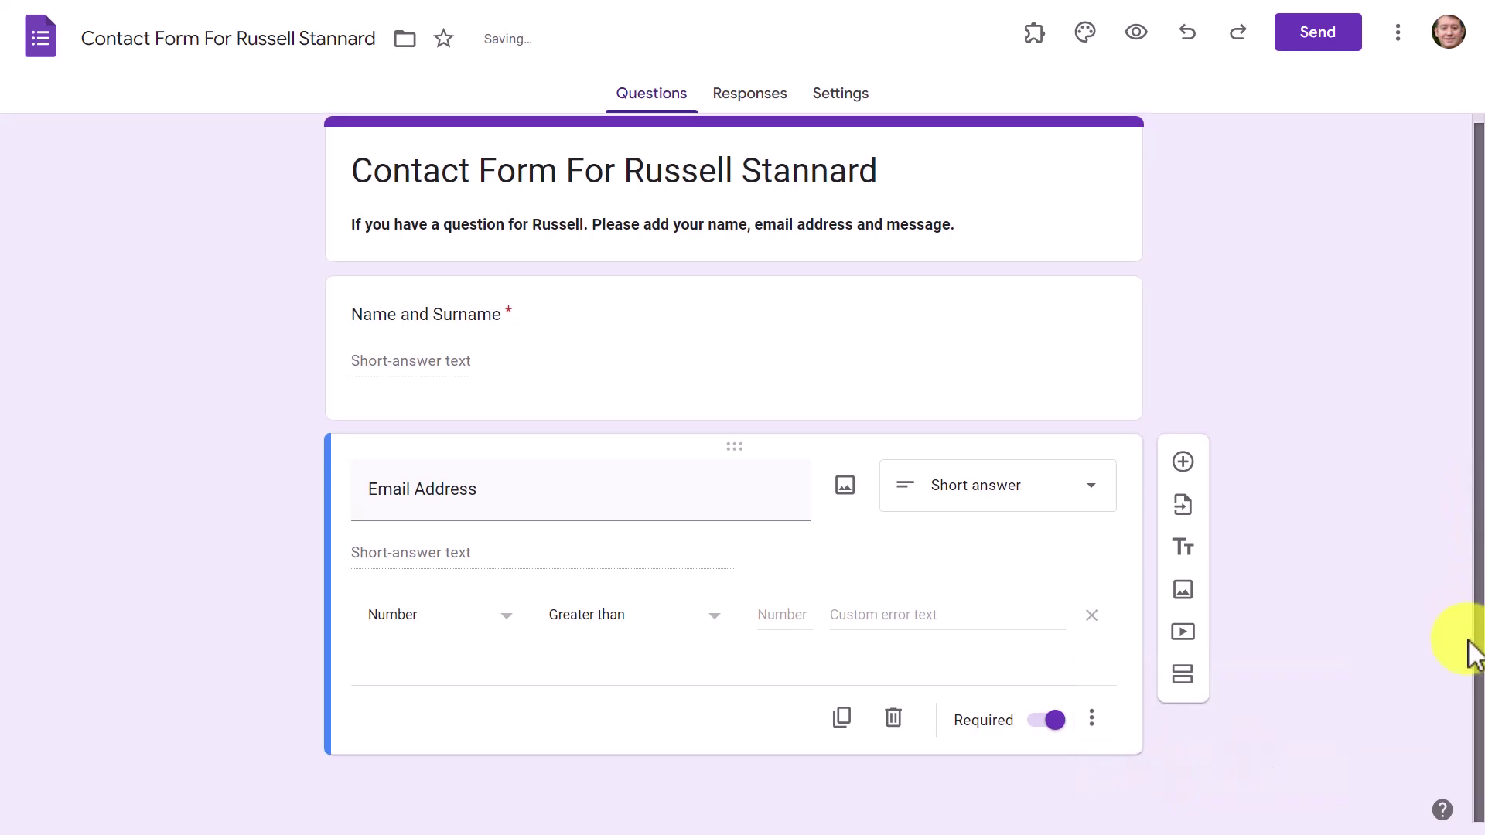
pyautogui.click(507, 623)
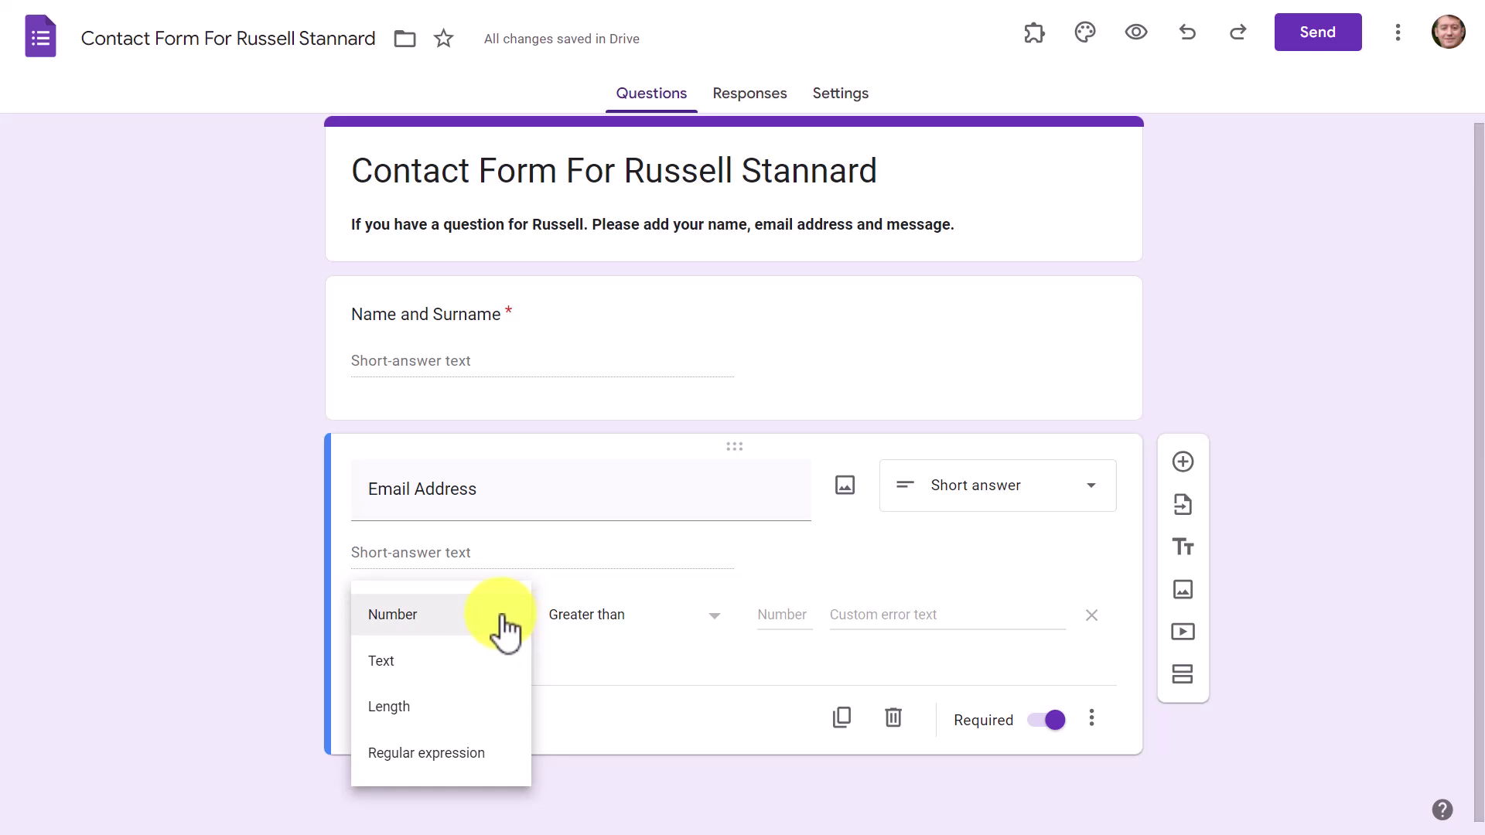
pyautogui.click(387, 671)
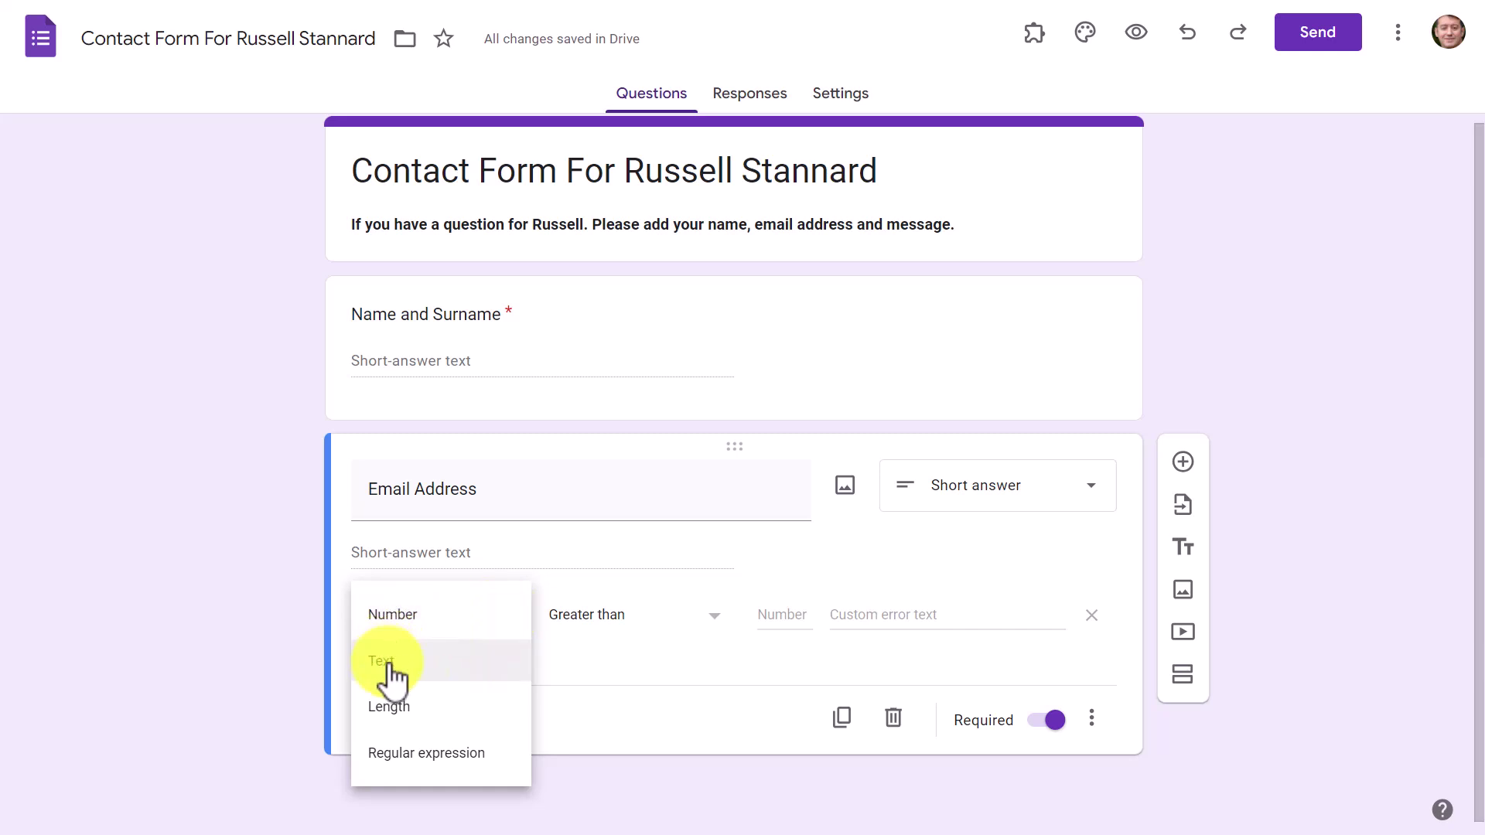
pyautogui.click(663, 628)
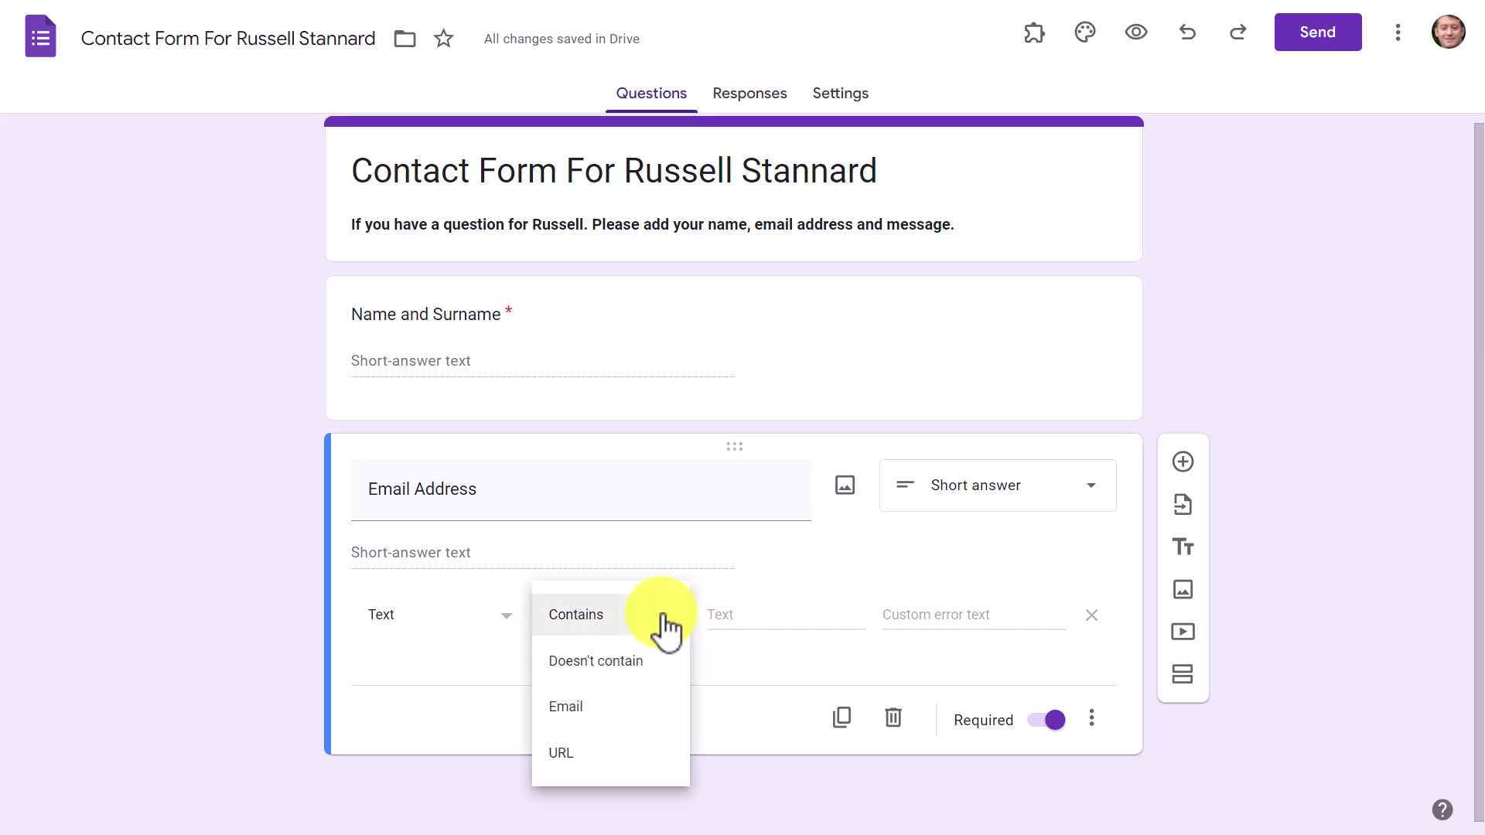
pyautogui.click(663, 628)
pyautogui.click(659, 628)
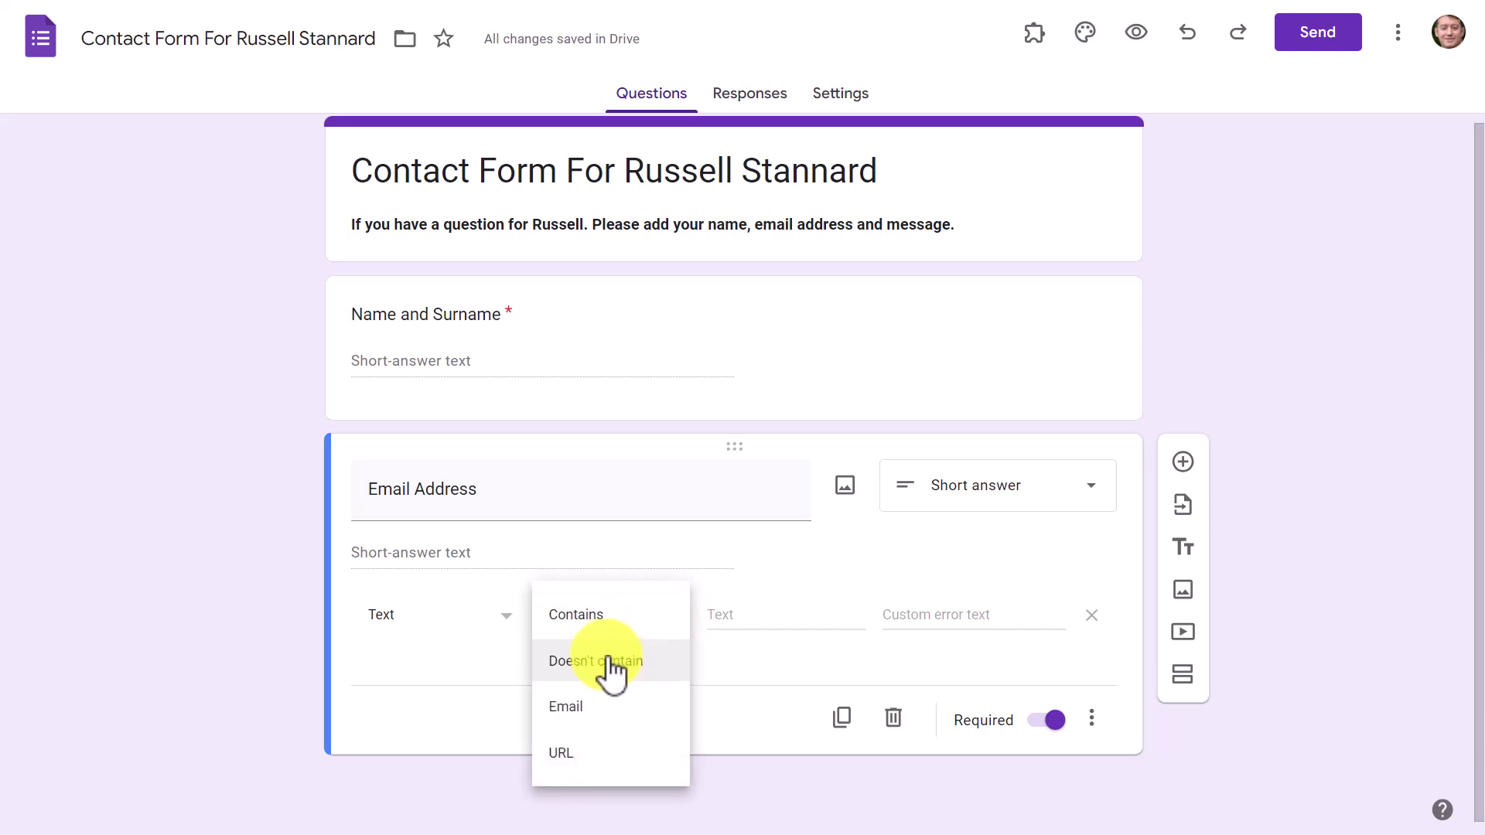
pyautogui.click(571, 708)
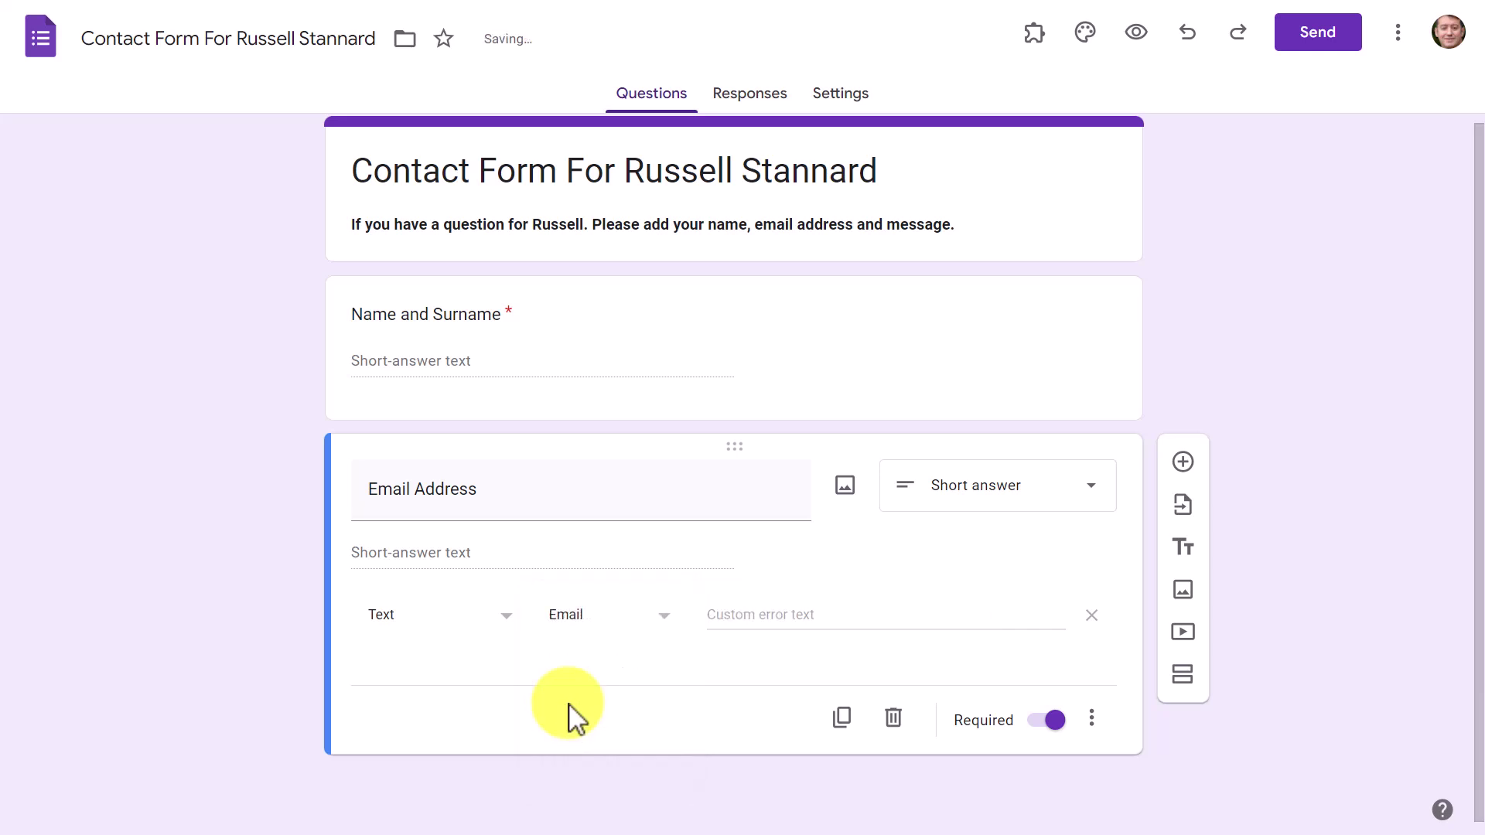
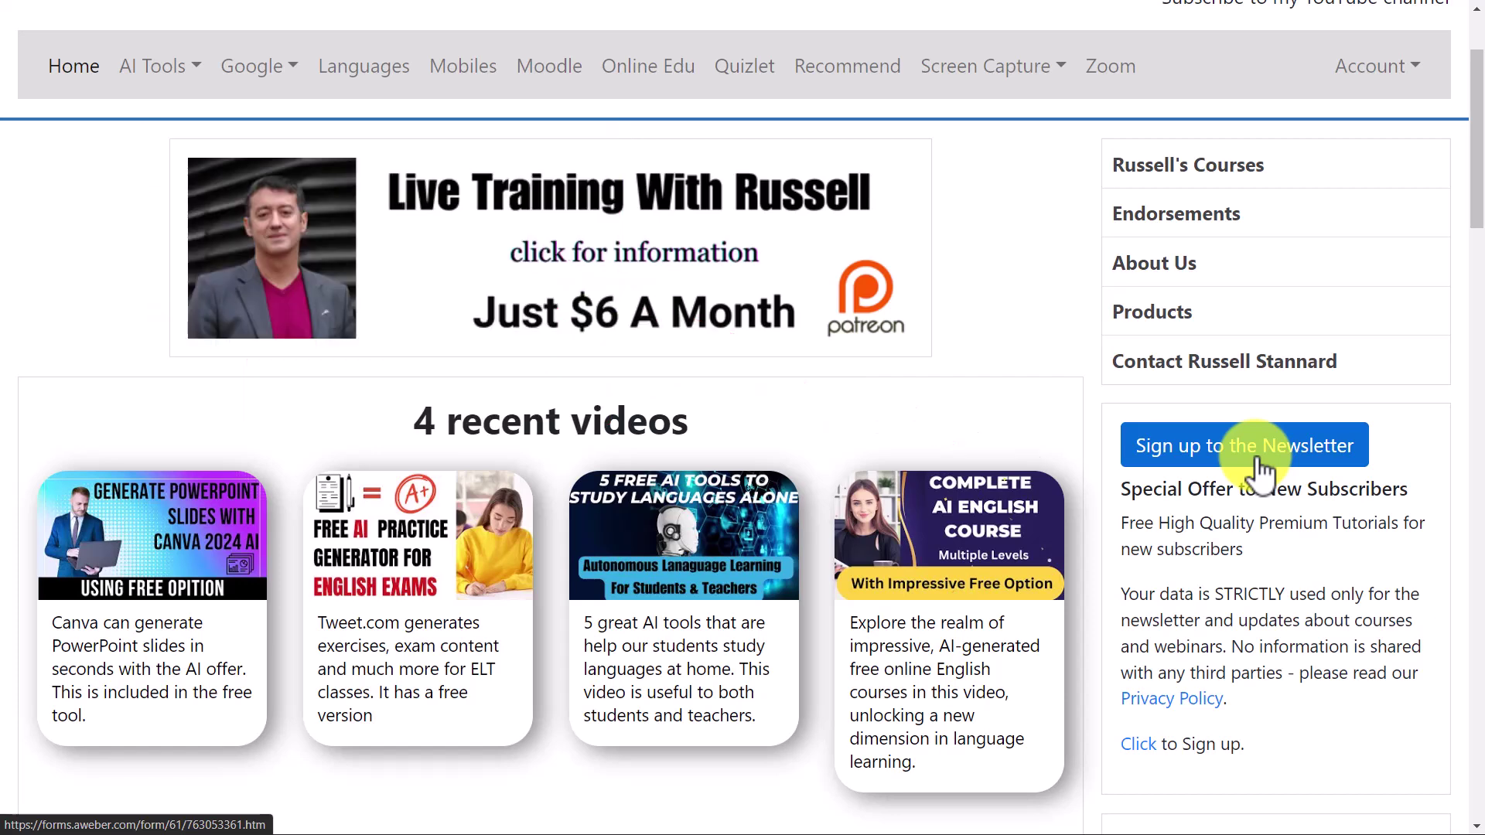
# Step: Scroll back to the top of the home page and switch to the Google Forms contact form
pyautogui.scroll(2, 1059, 162)
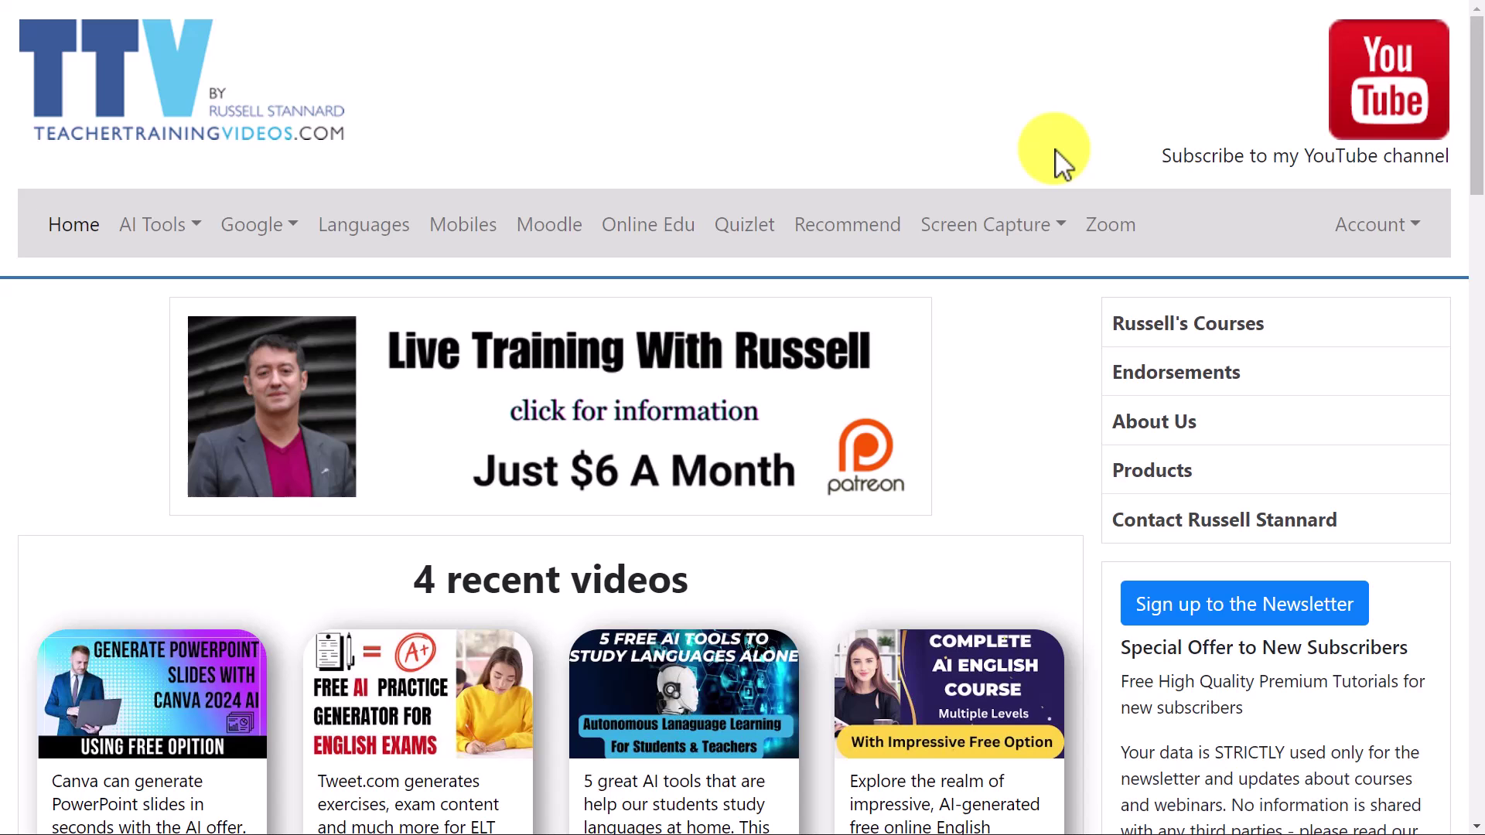
pyautogui.click(629, 439)
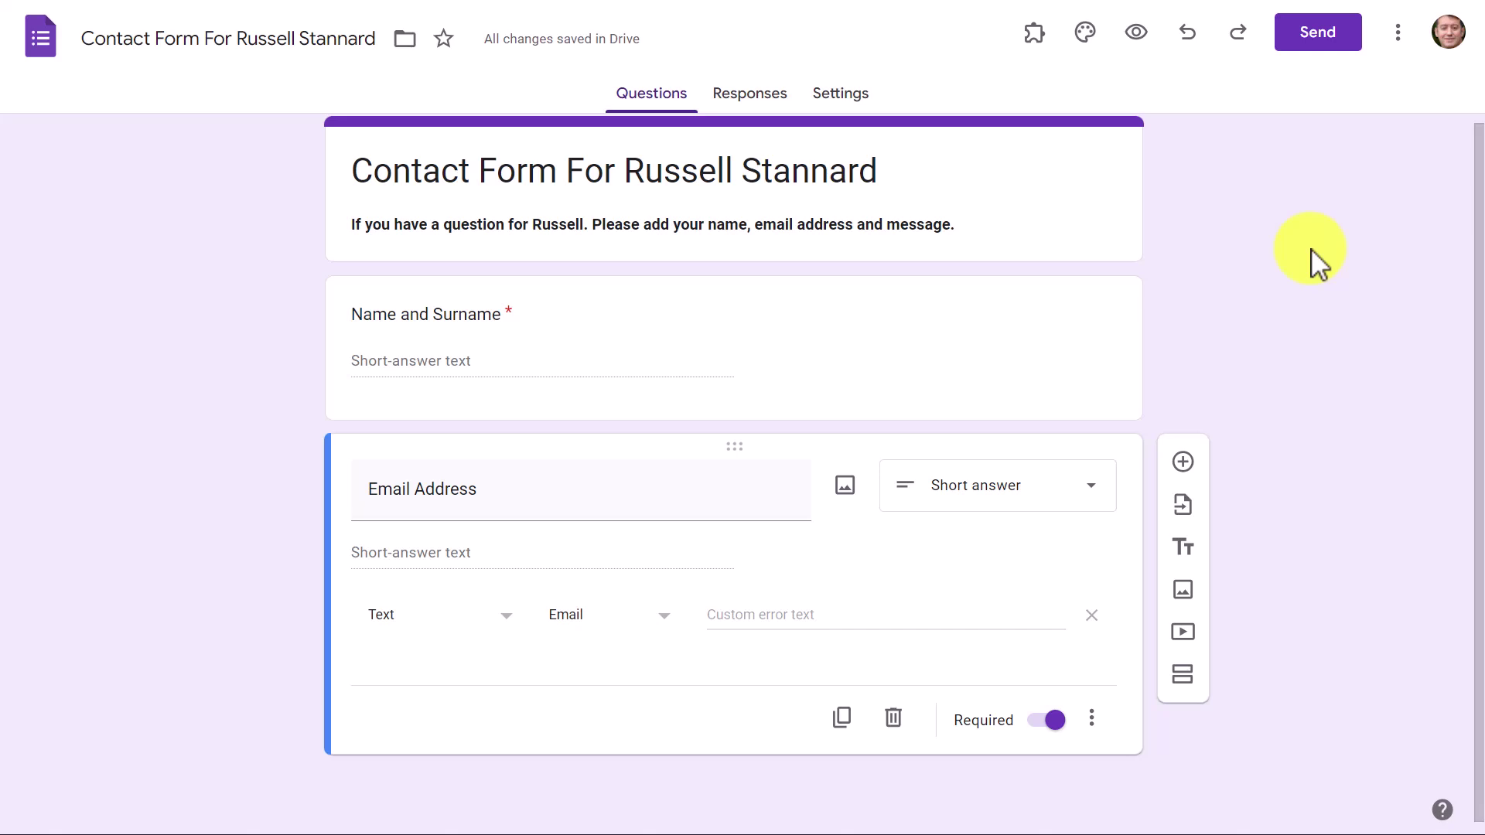
# Step: Add a required Paragraph question 'Write your message' below Email Address
pyautogui.click(1182, 464)
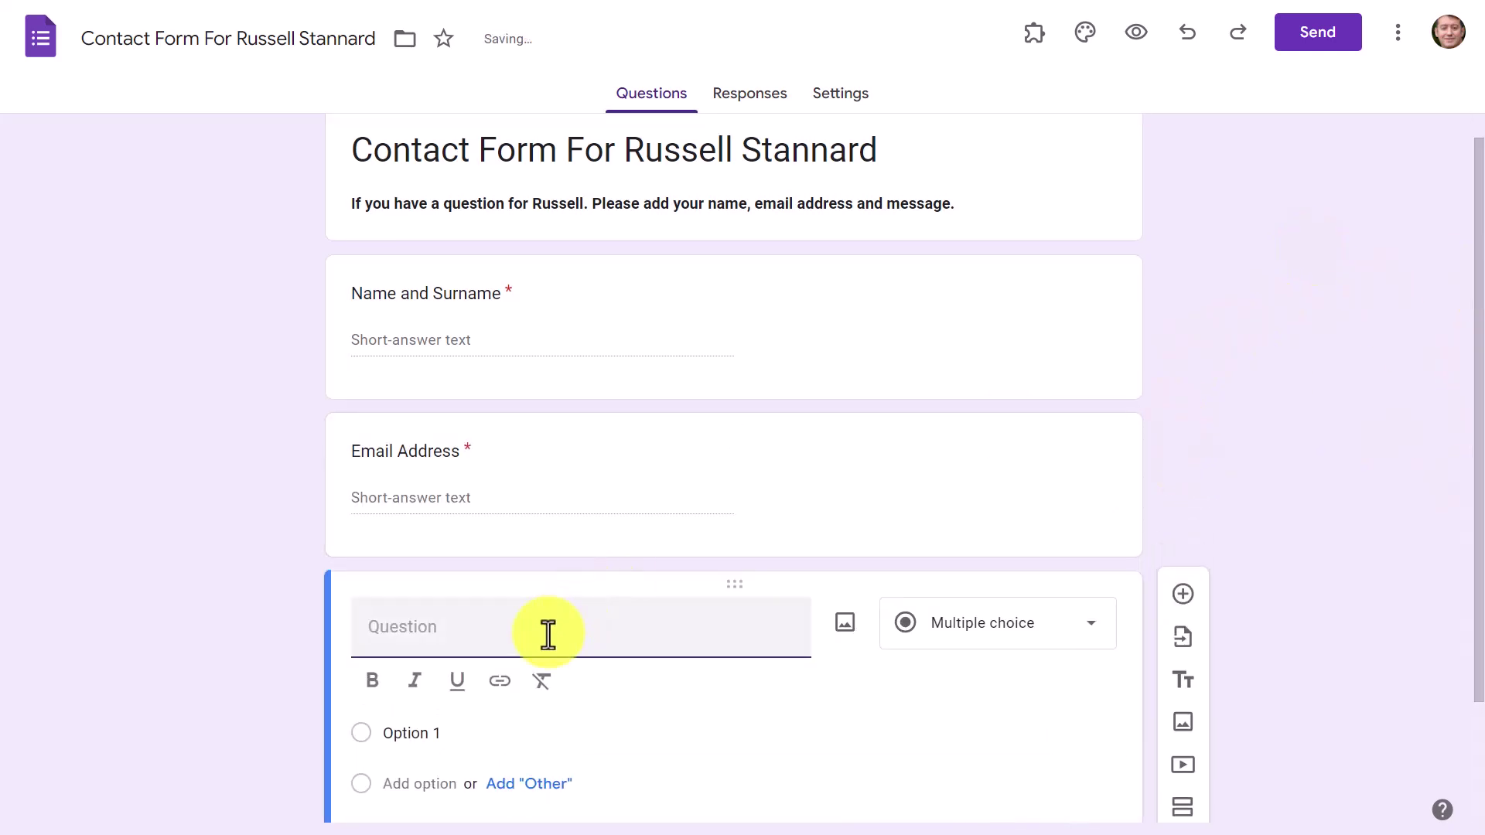
pyautogui.write('Write your message')
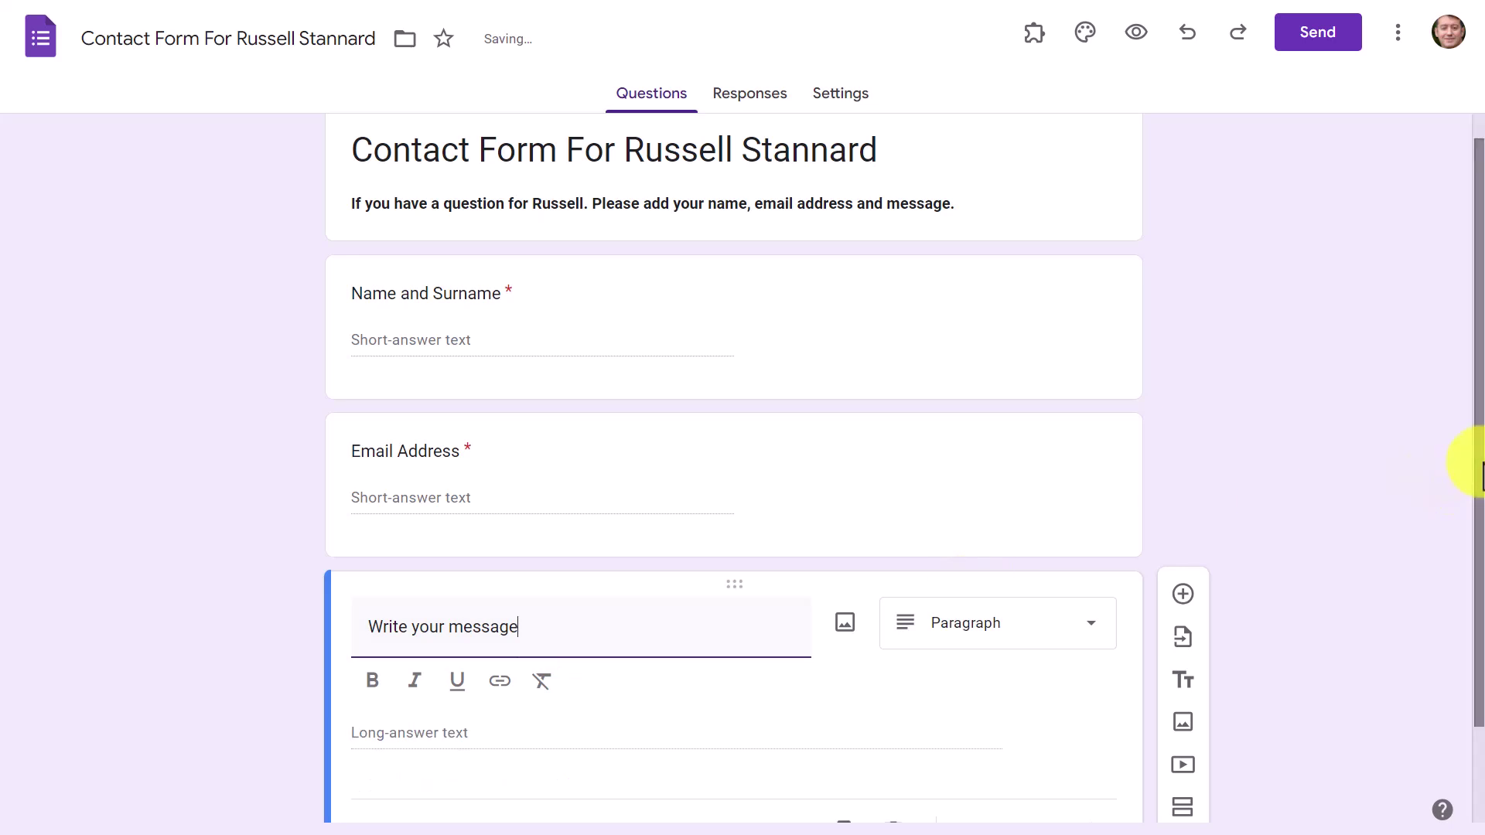
pyautogui.scroll(-2, 1459, 457)
pyautogui.click(1101, 520)
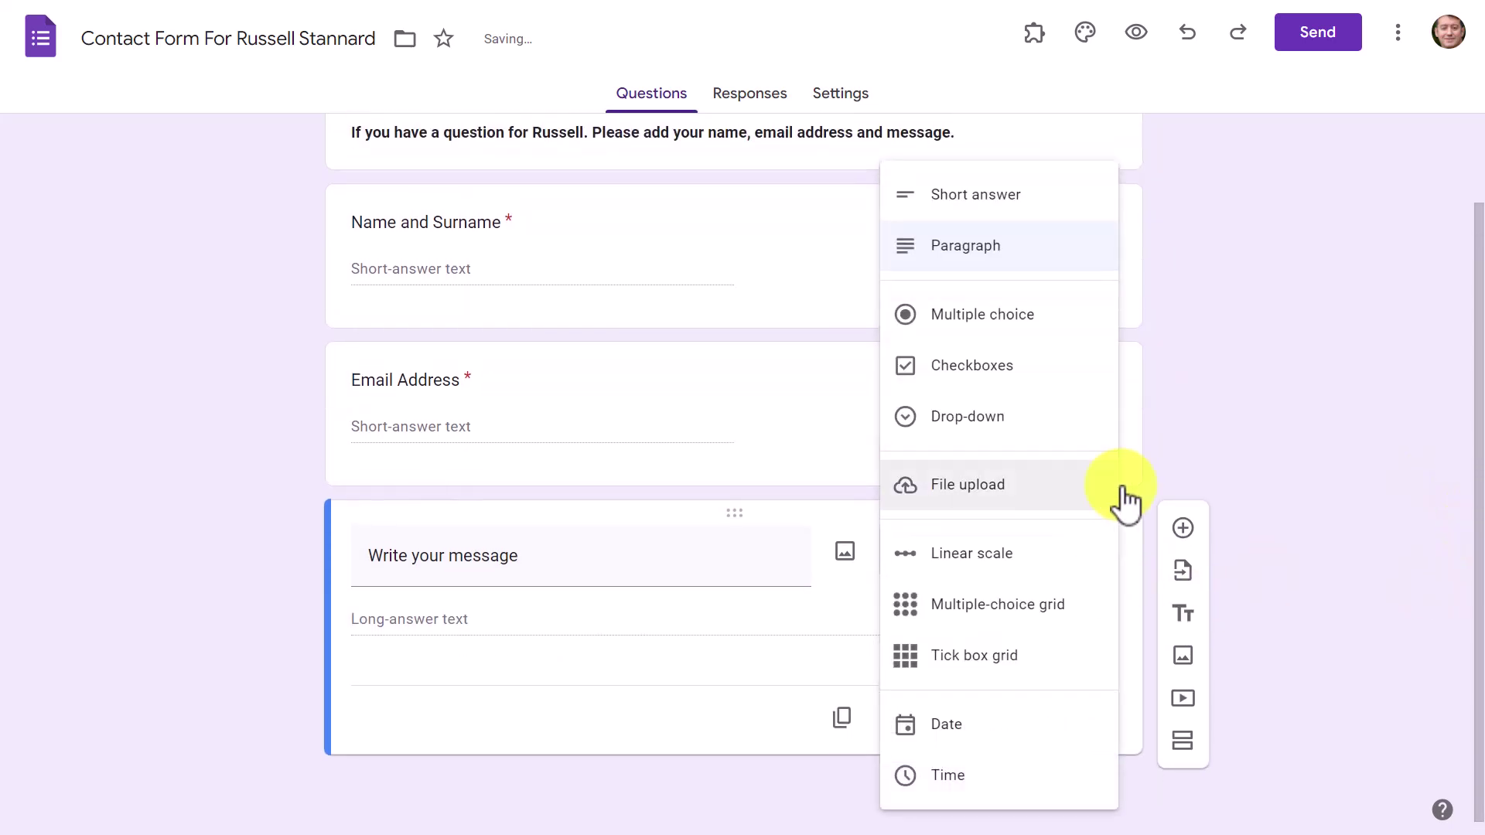
pyautogui.click(936, 249)
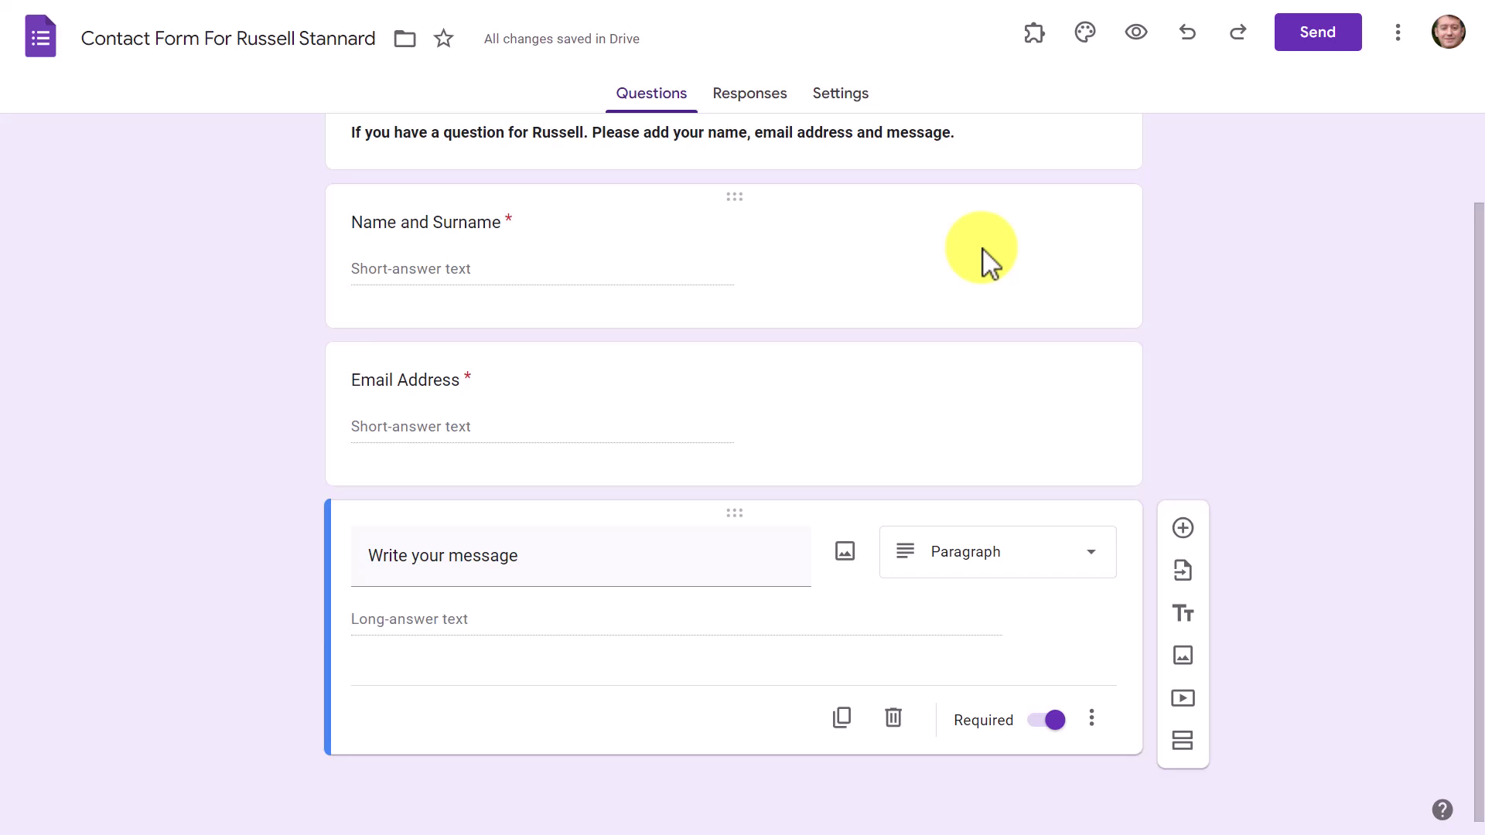
pyautogui.click(1053, 720)
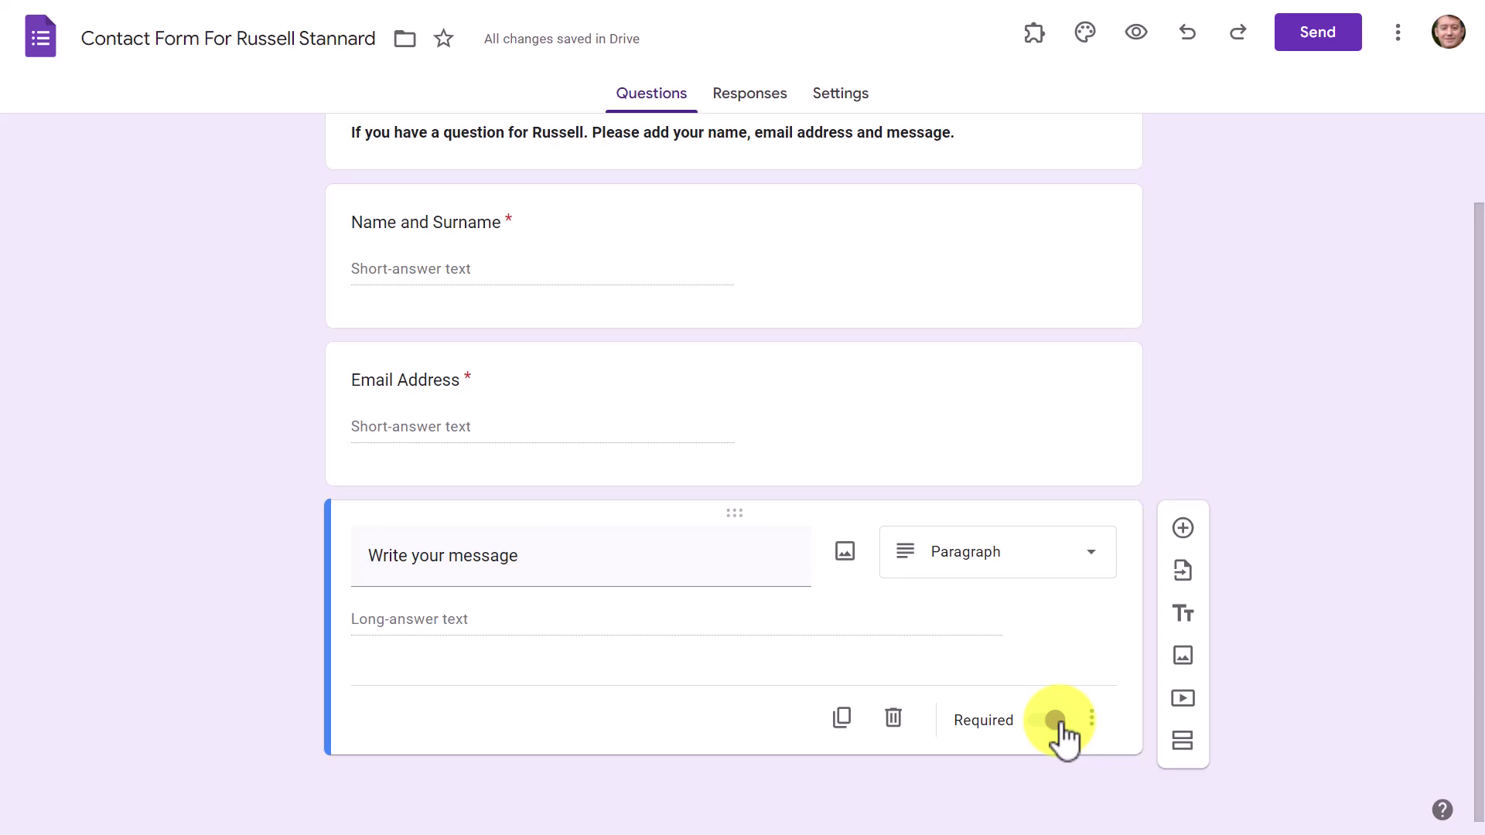
pyautogui.click(1056, 720)
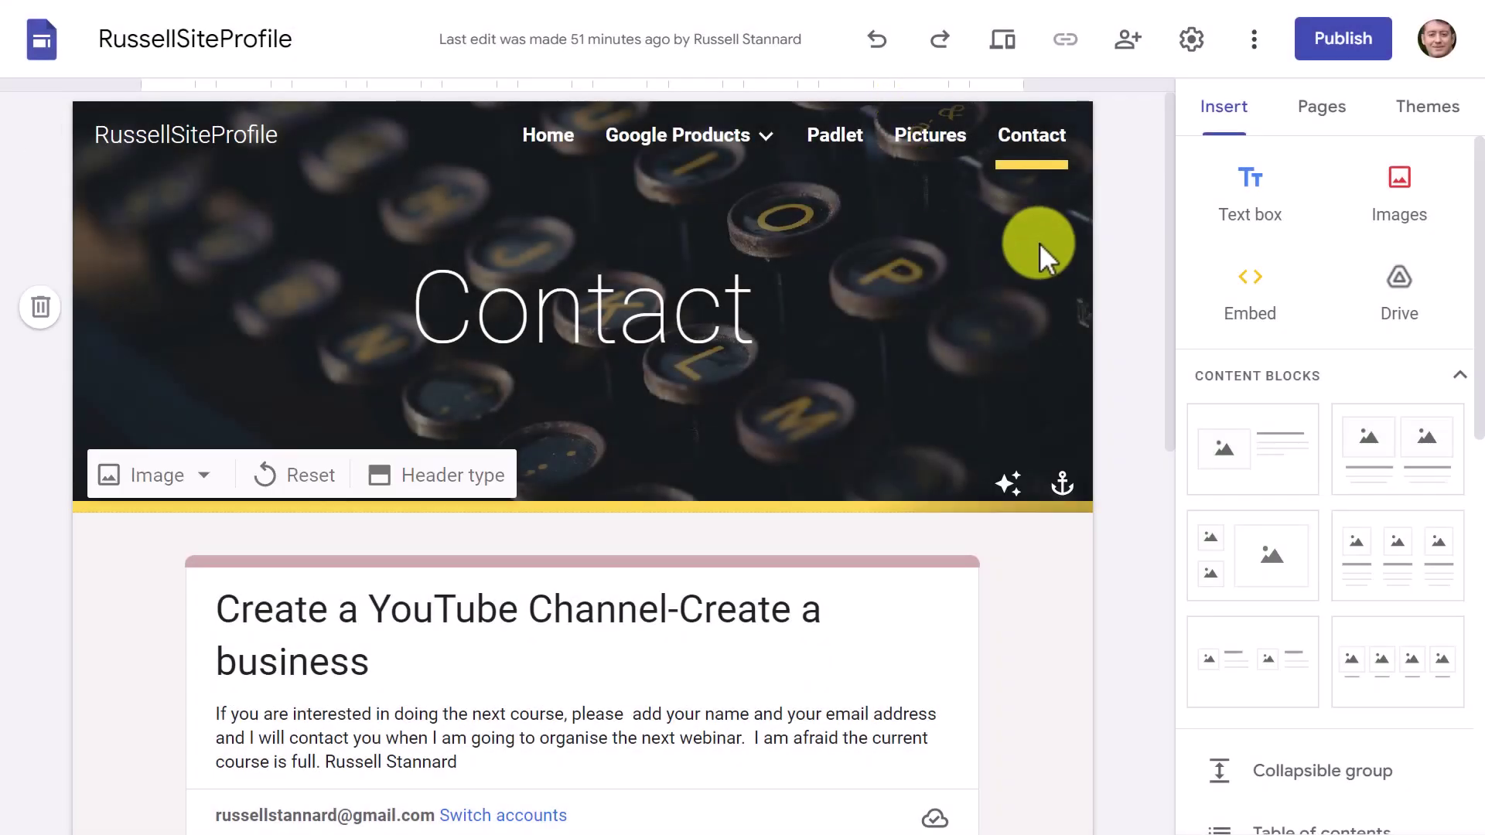
# Step: Delete the old embedded course sign-up form from the Contact page
pyautogui.scroll(-1, 1083, 193)
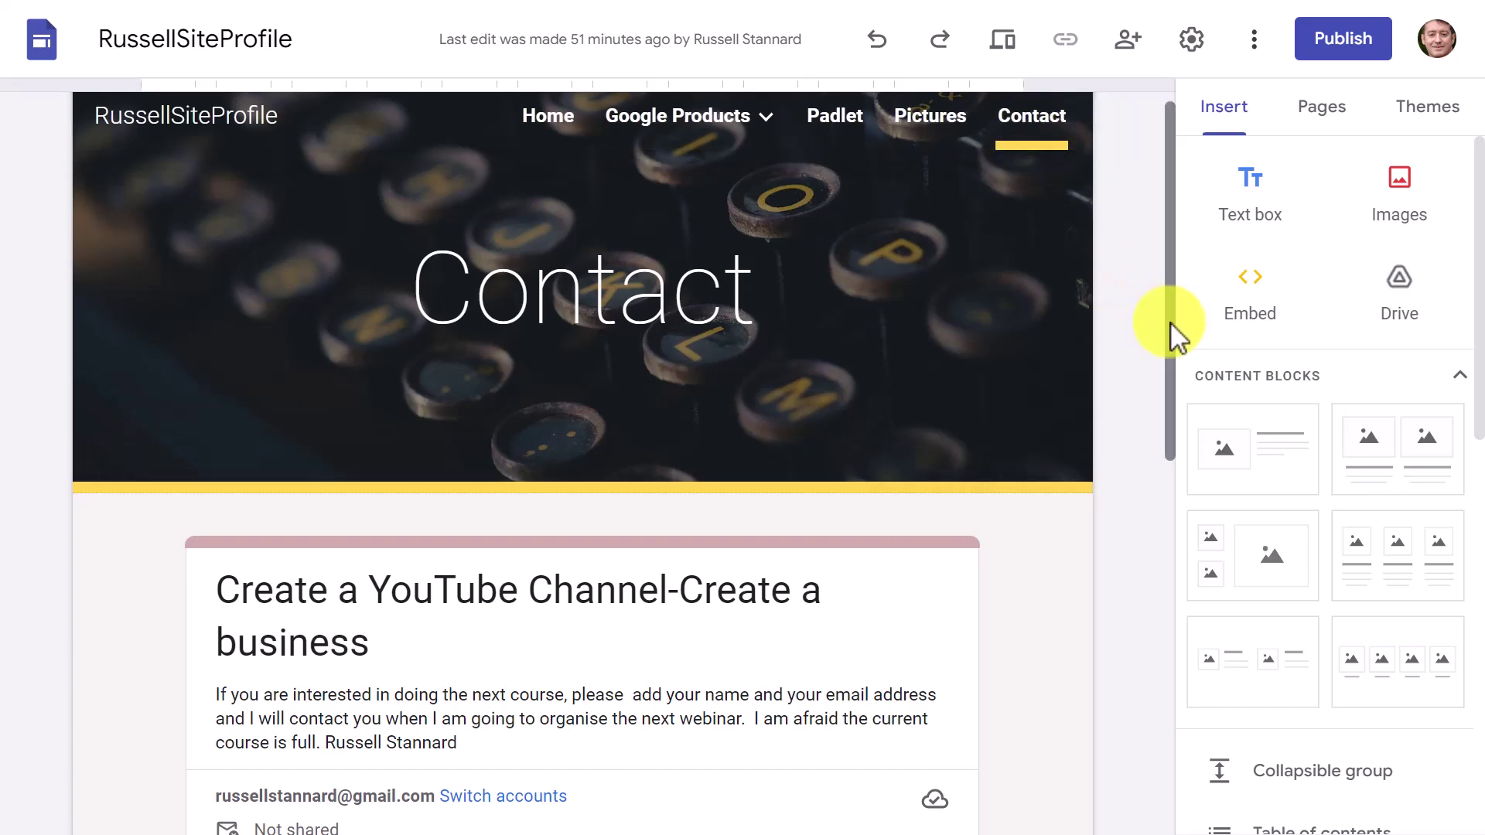
pyautogui.scroll(-3, 1167, 431)
pyautogui.click(698, 520)
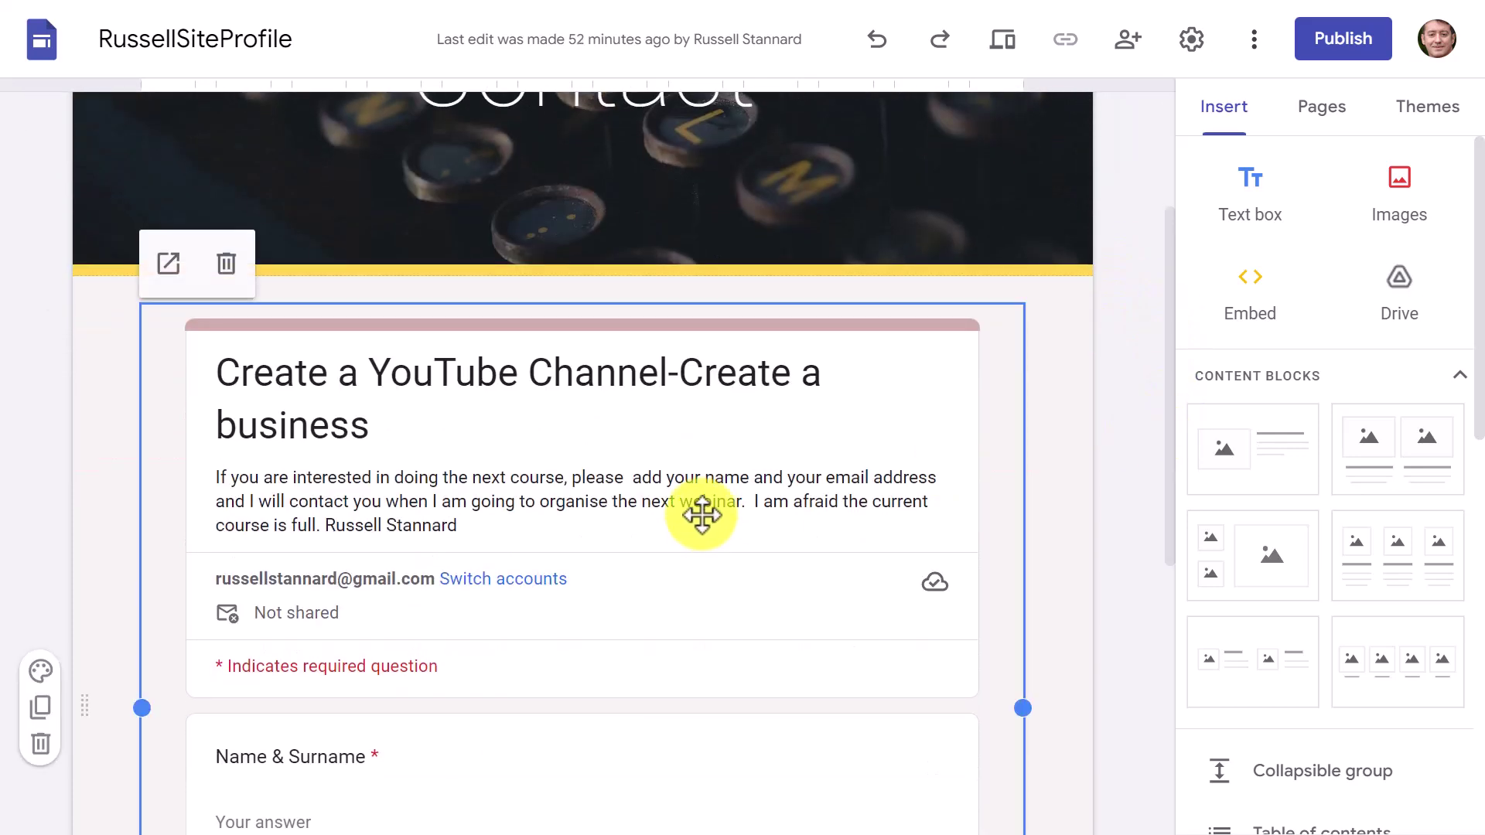
pyautogui.press('Delete')
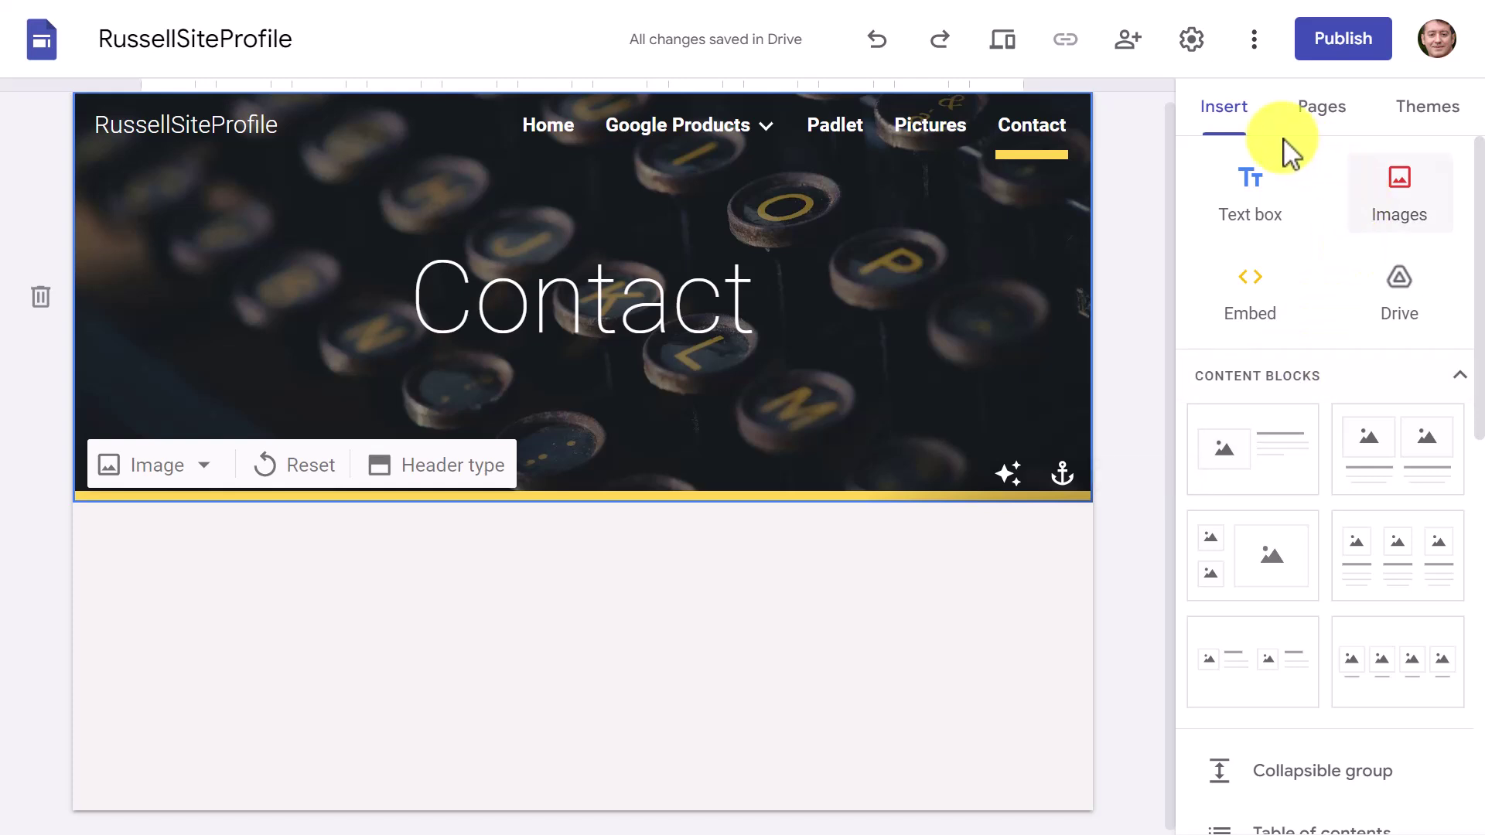
# Step: Insert the contact form from Google Forms onto the Contact page
pyautogui.click(1222, 118)
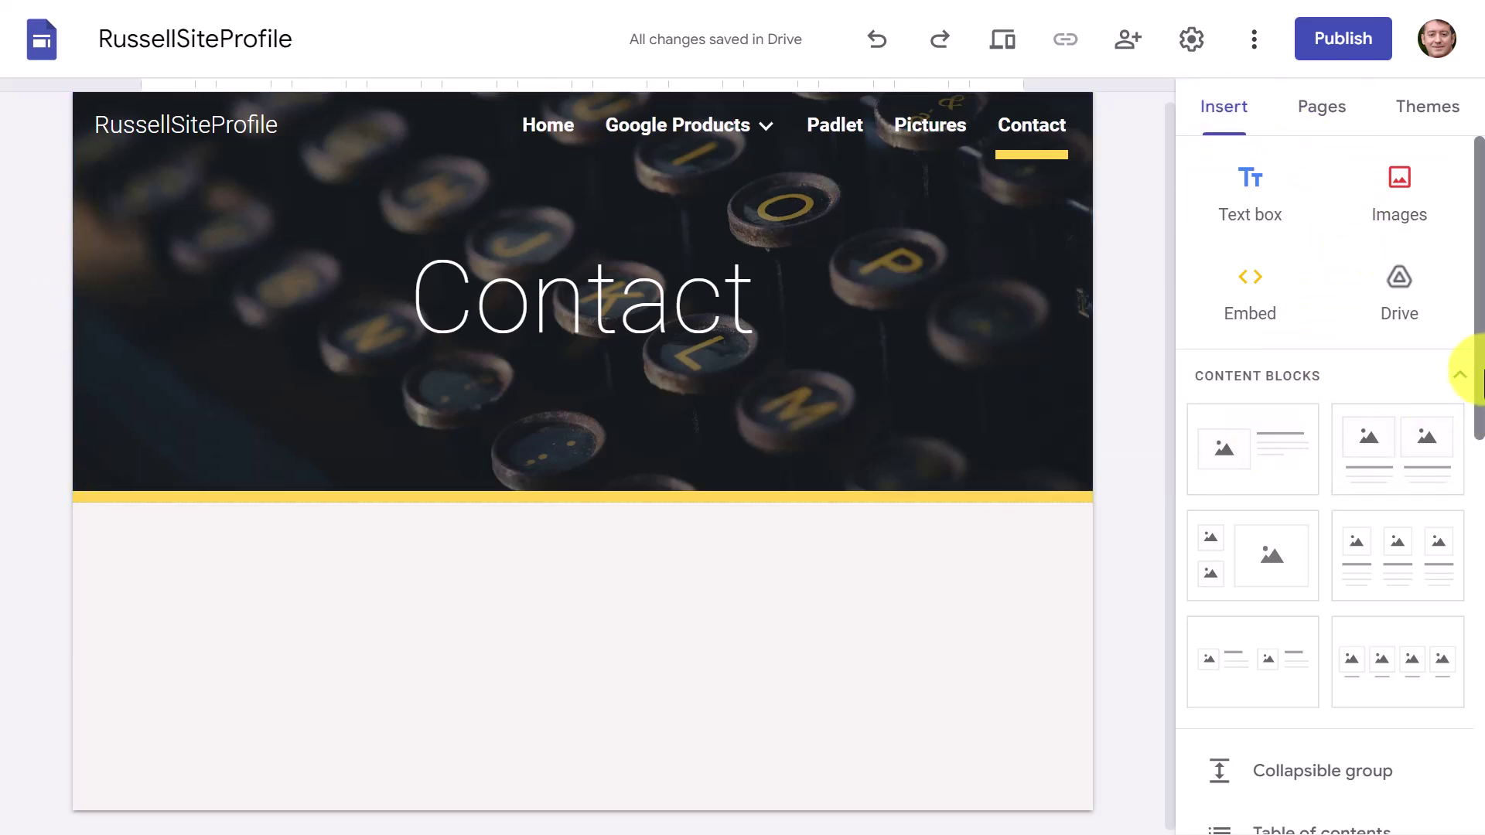
pyautogui.moveTo(1469, 292); pyautogui.dragTo(1482, 723)
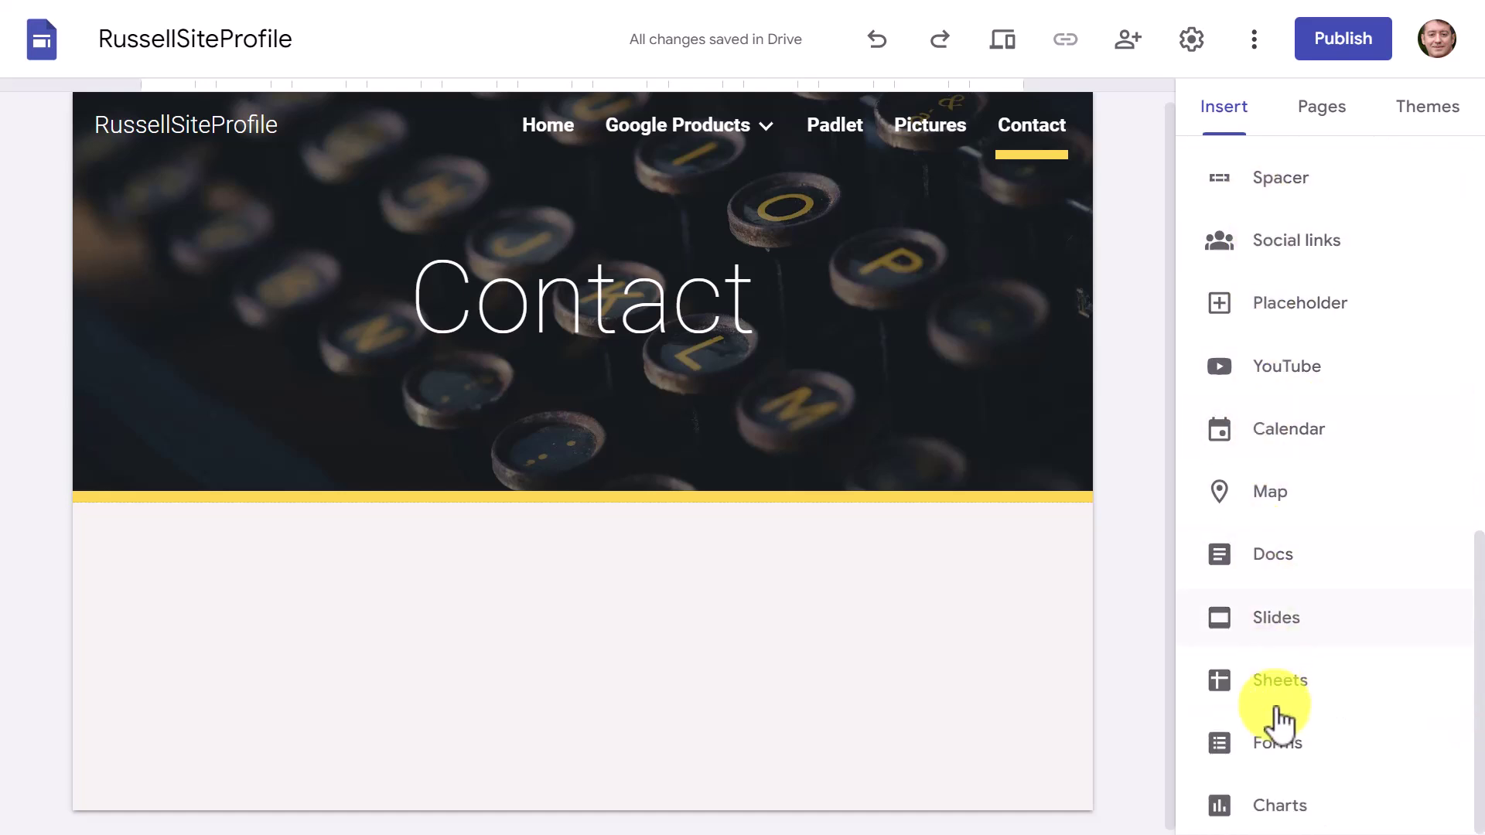
pyautogui.click(1280, 746)
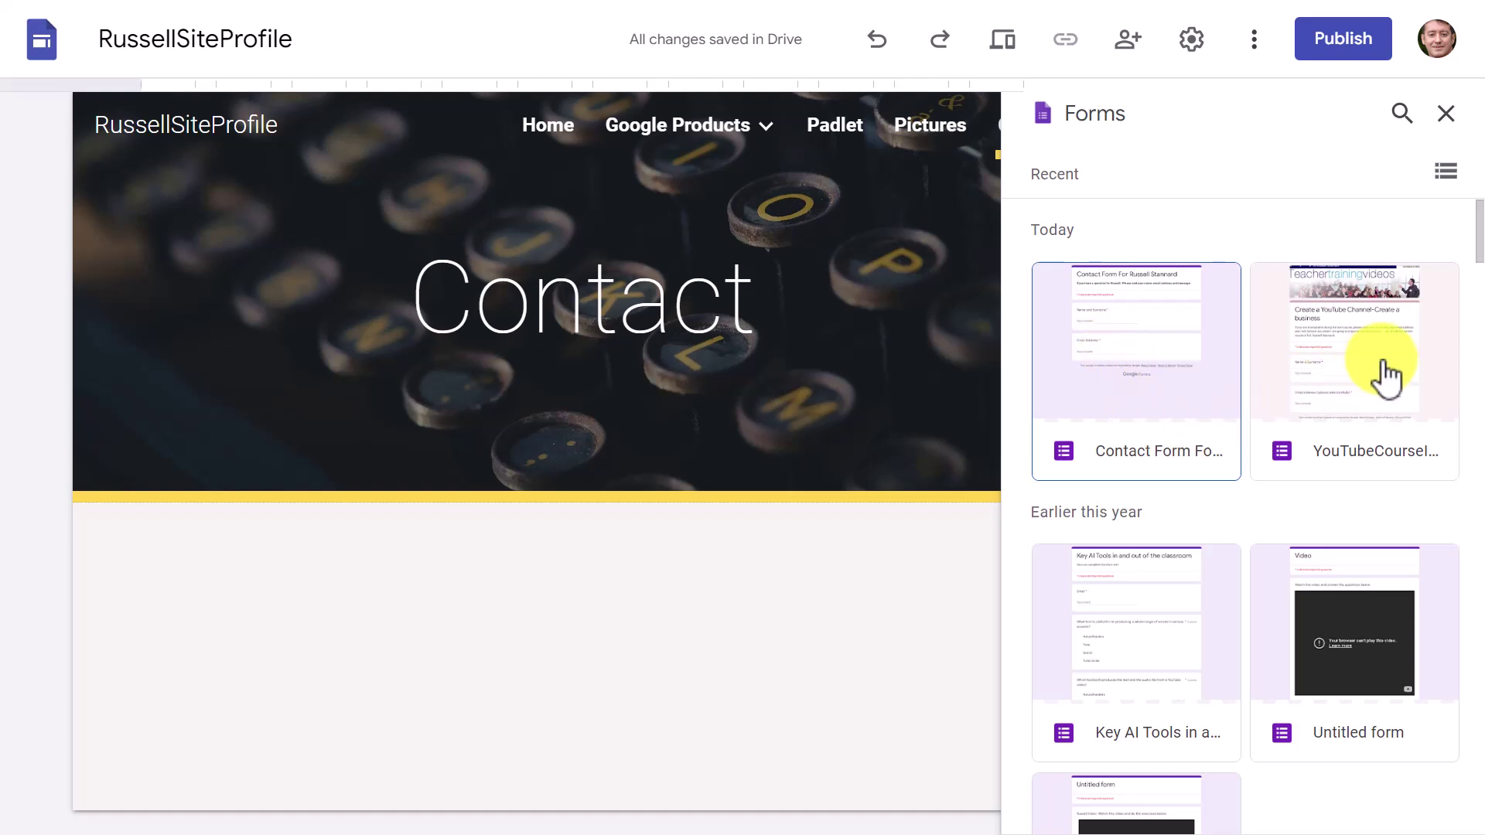
pyautogui.click(1134, 417)
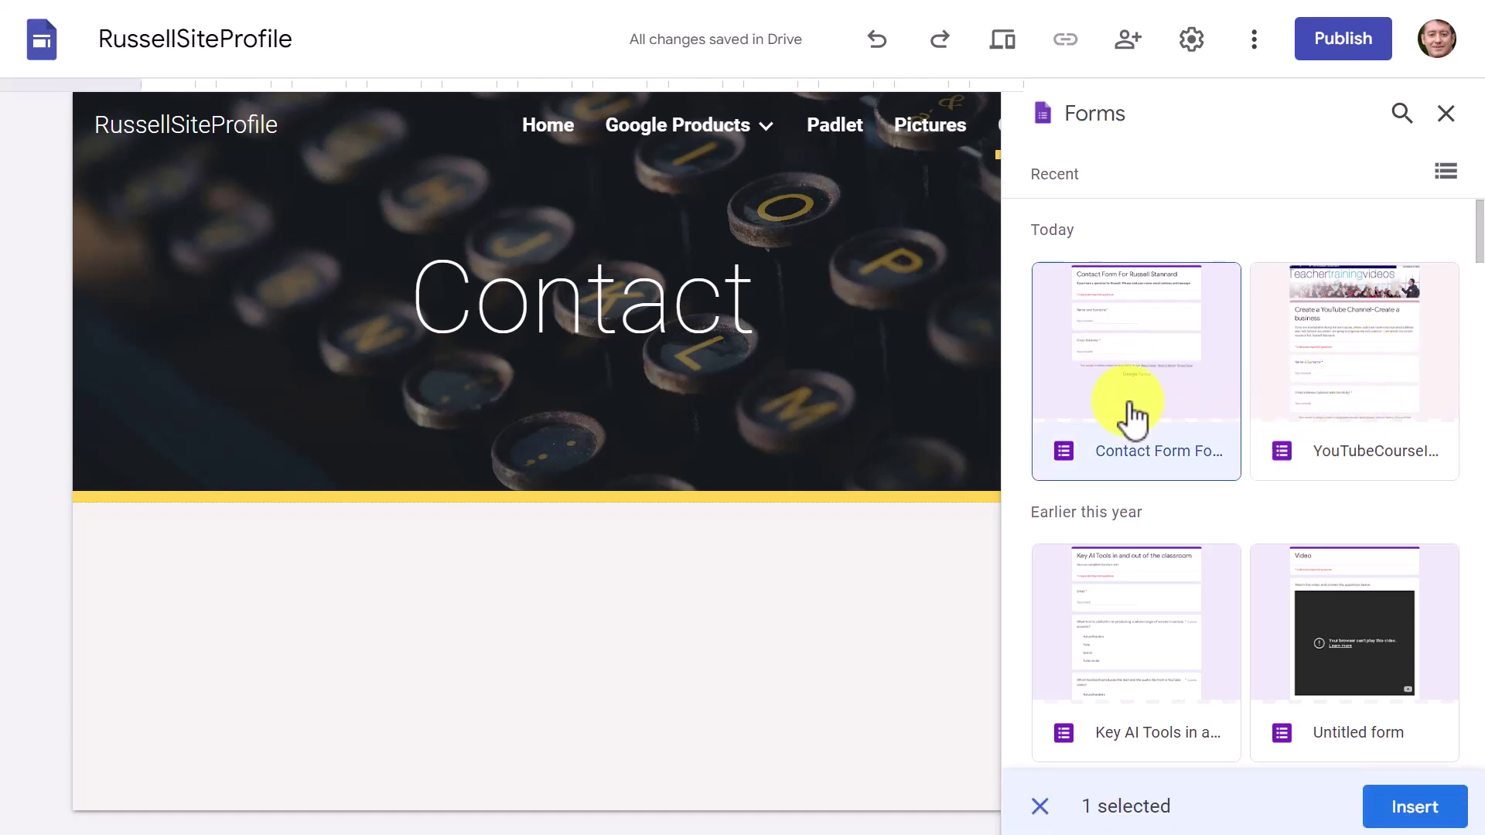
pyautogui.click(1422, 801)
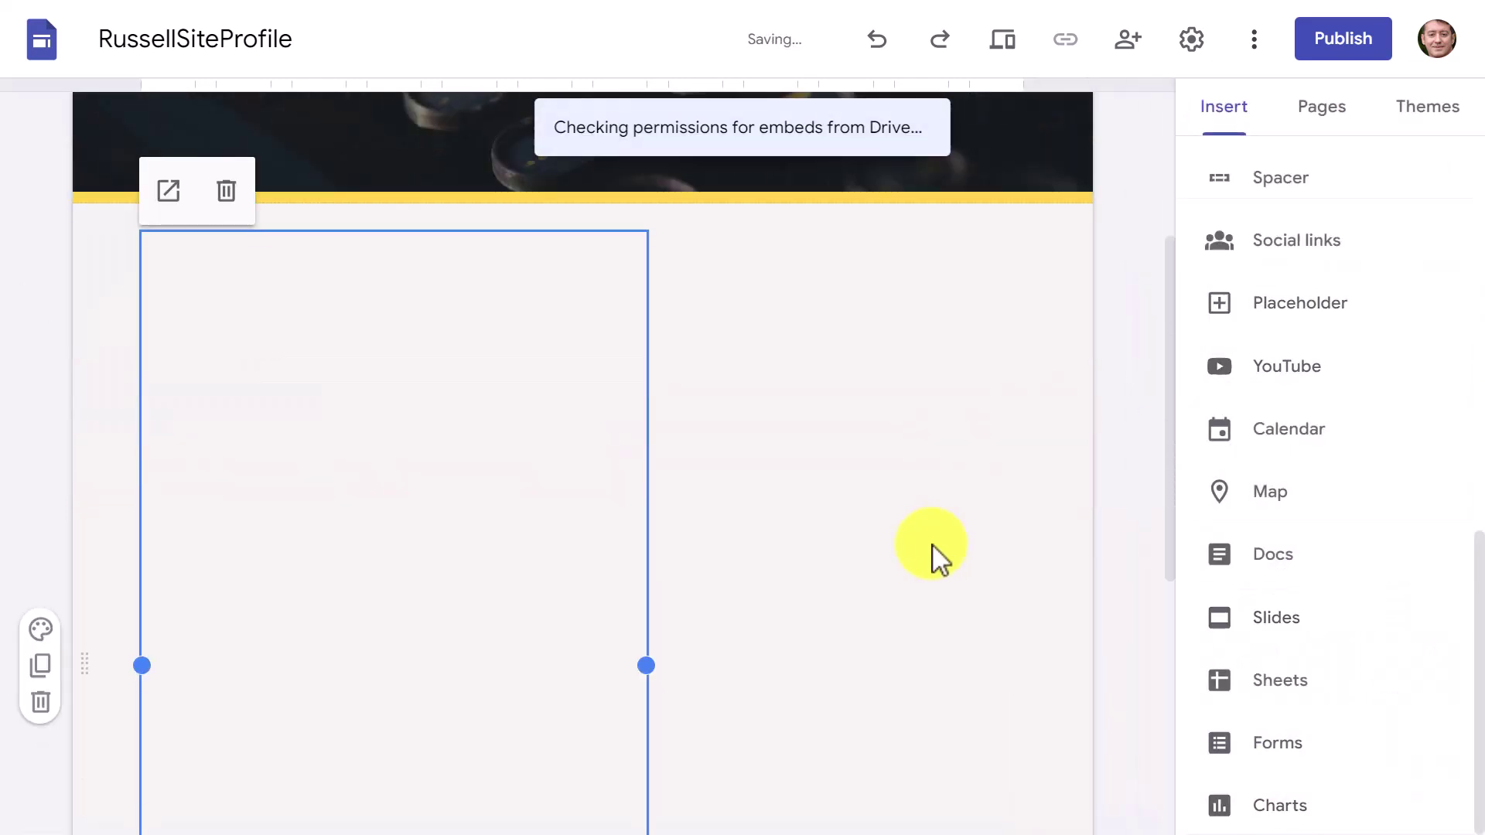
# Step: Widen the embedded contact form across the page and preview the site
pyautogui.moveTo(650, 651); pyautogui.dragTo(1091, 689)
pyautogui.moveTo(1175, 576); pyautogui.dragTo(1164, 801)
pyautogui.click(580, 630)
pyautogui.click(582, 633)
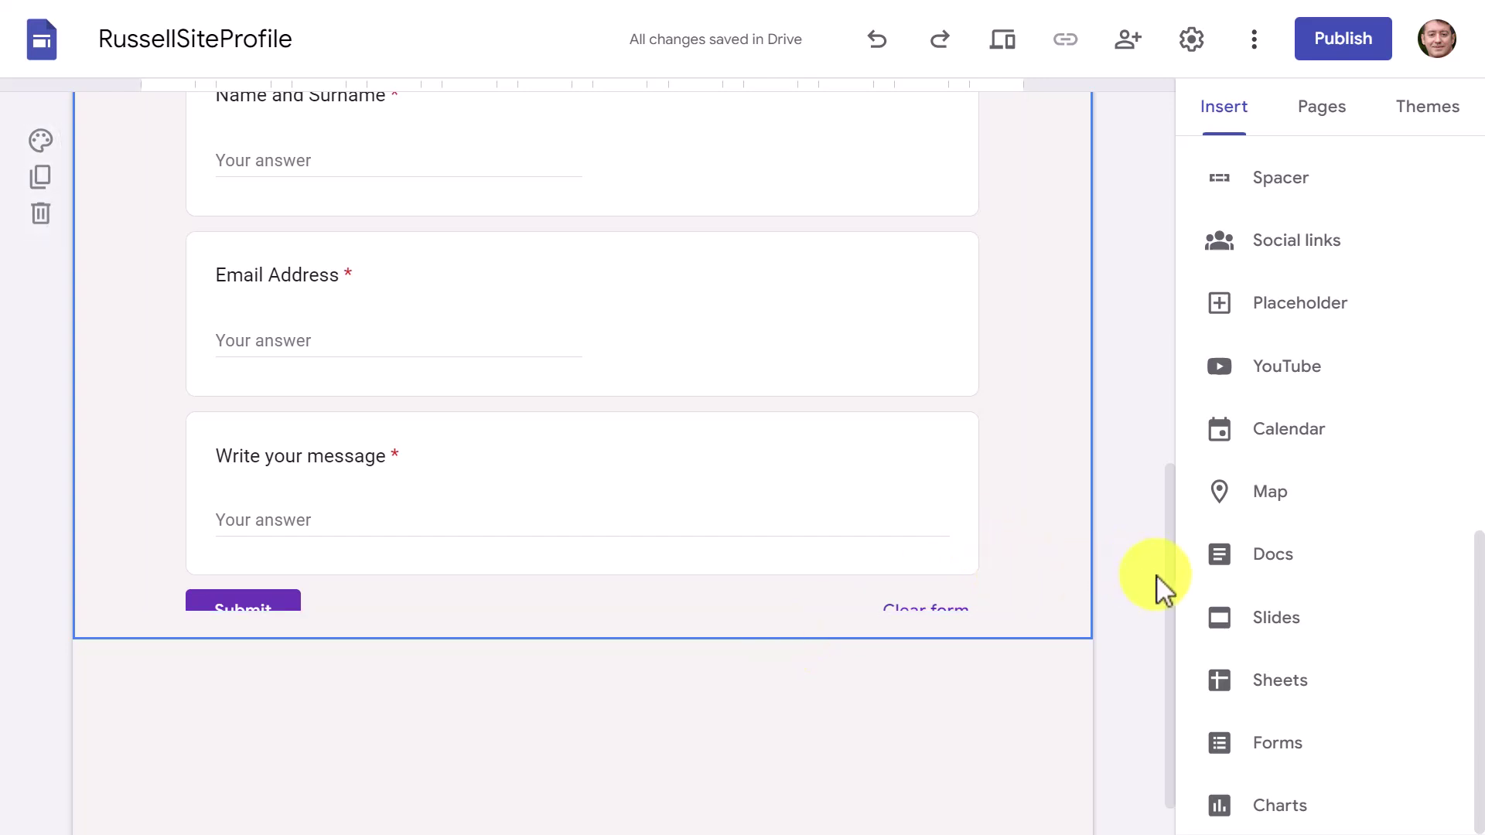
pyautogui.moveTo(1167, 596); pyautogui.dragTo(1137, 139)
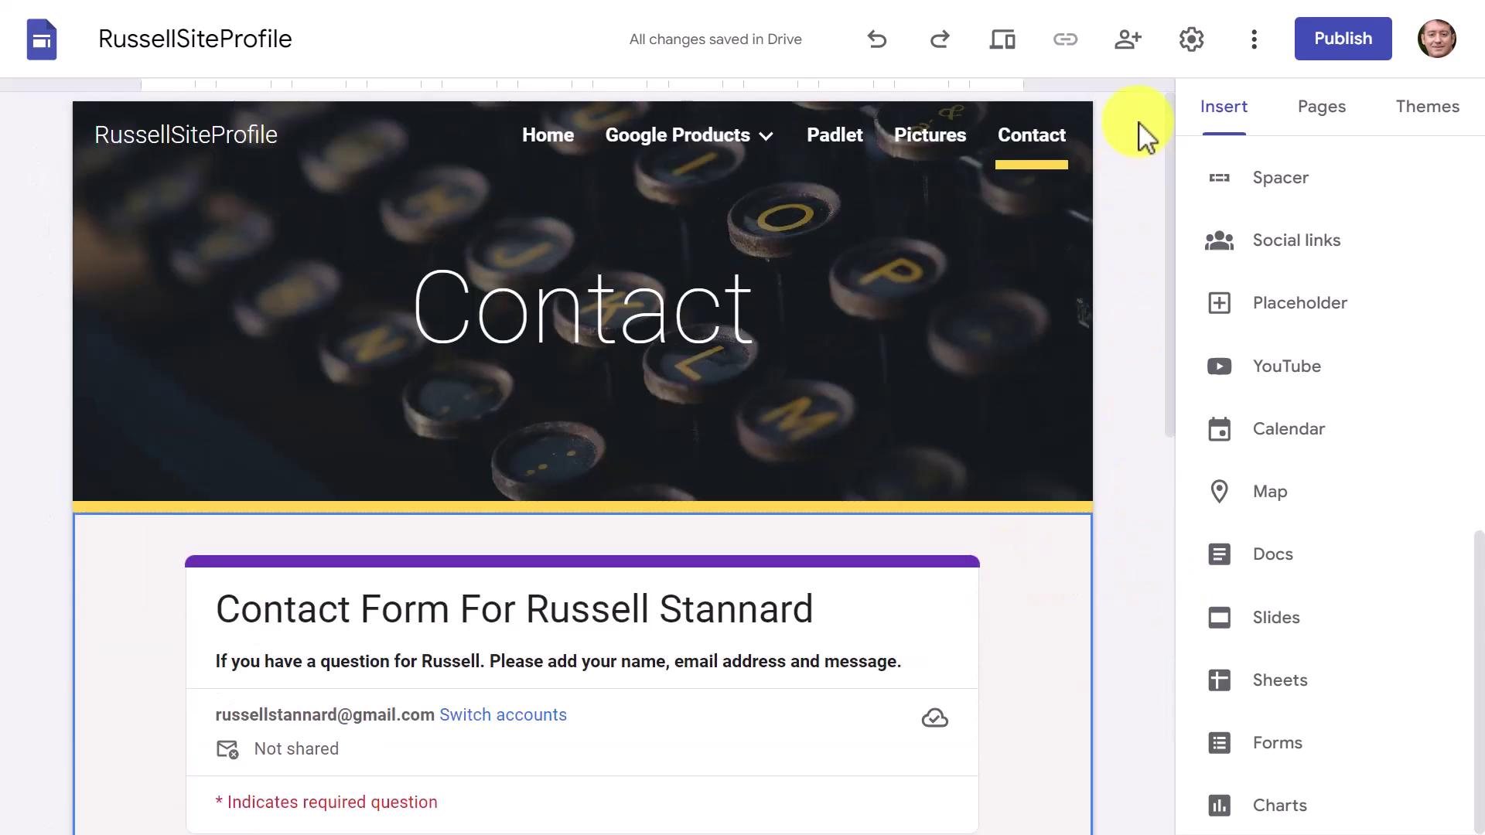
pyautogui.click(1008, 55)
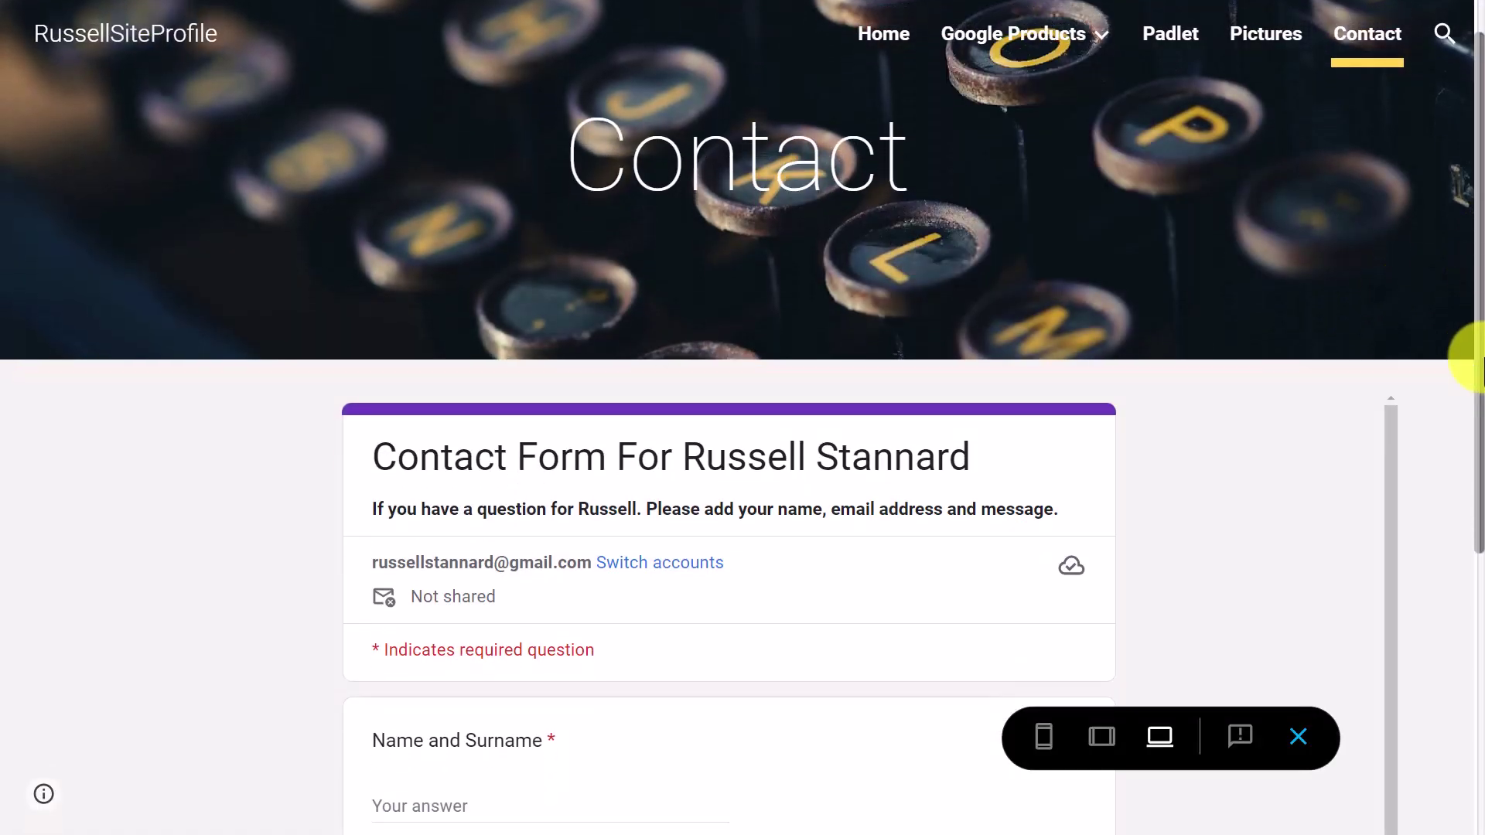
# Step: Leave the preview and make the embedded form tall enough to show its Submit button
pyautogui.moveTo(1480, 359); pyautogui.dragTo(1480, 721)
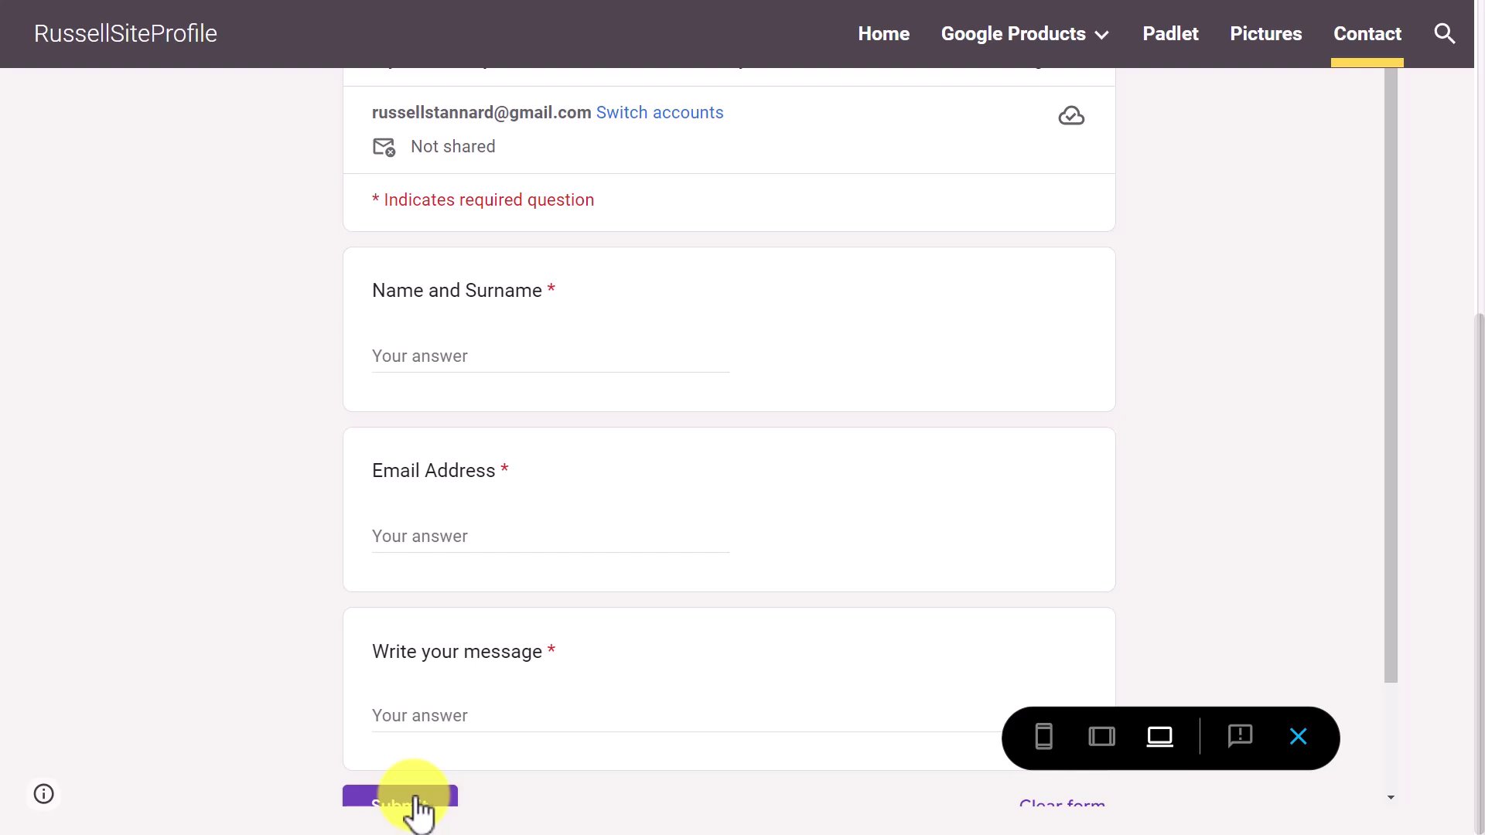
pyautogui.click(1297, 739)
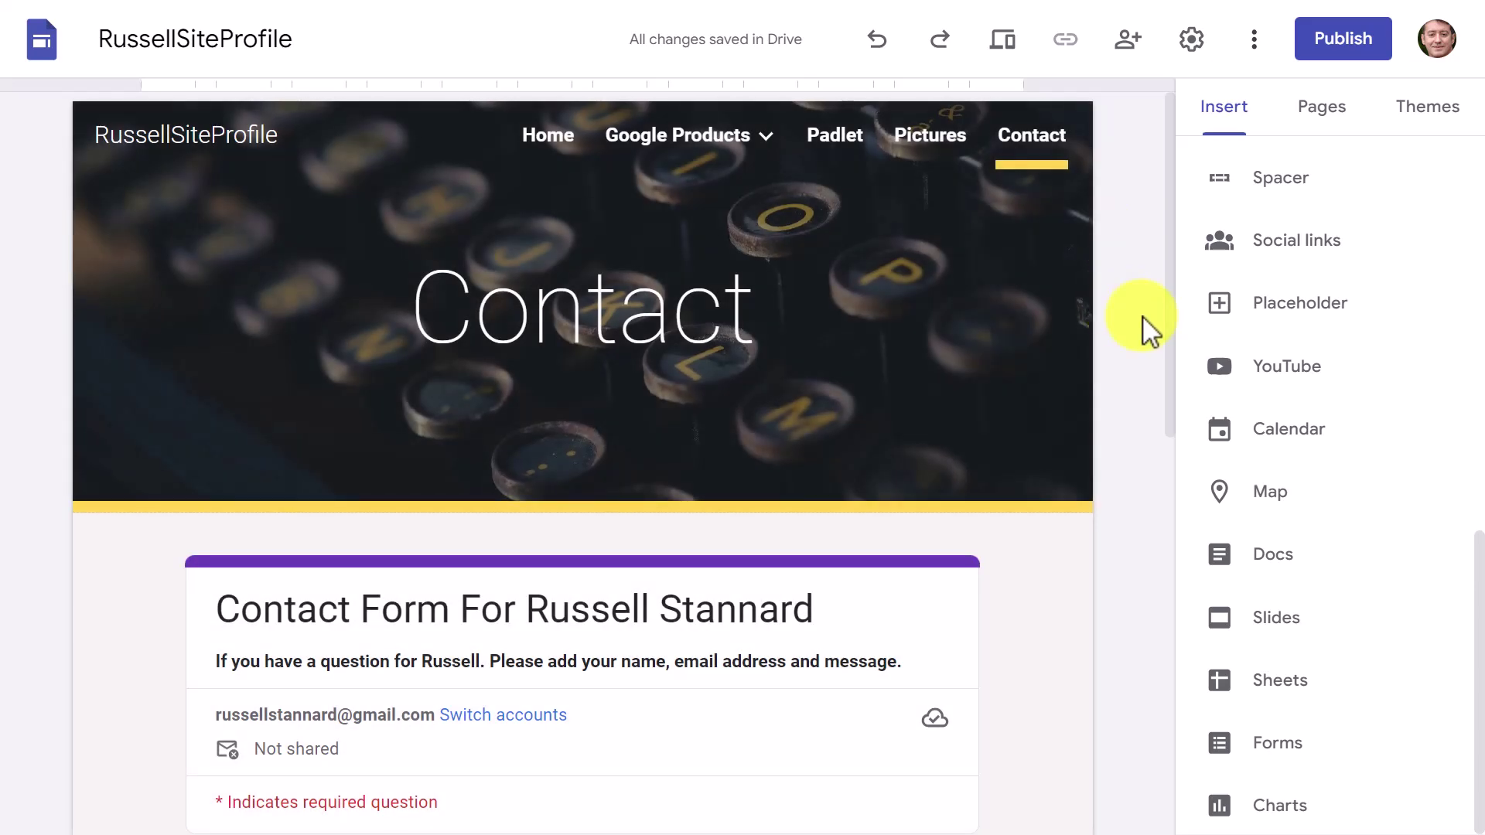
pyautogui.scroll(-2, 1172, 495)
pyautogui.scroll(-5, 1172, 580)
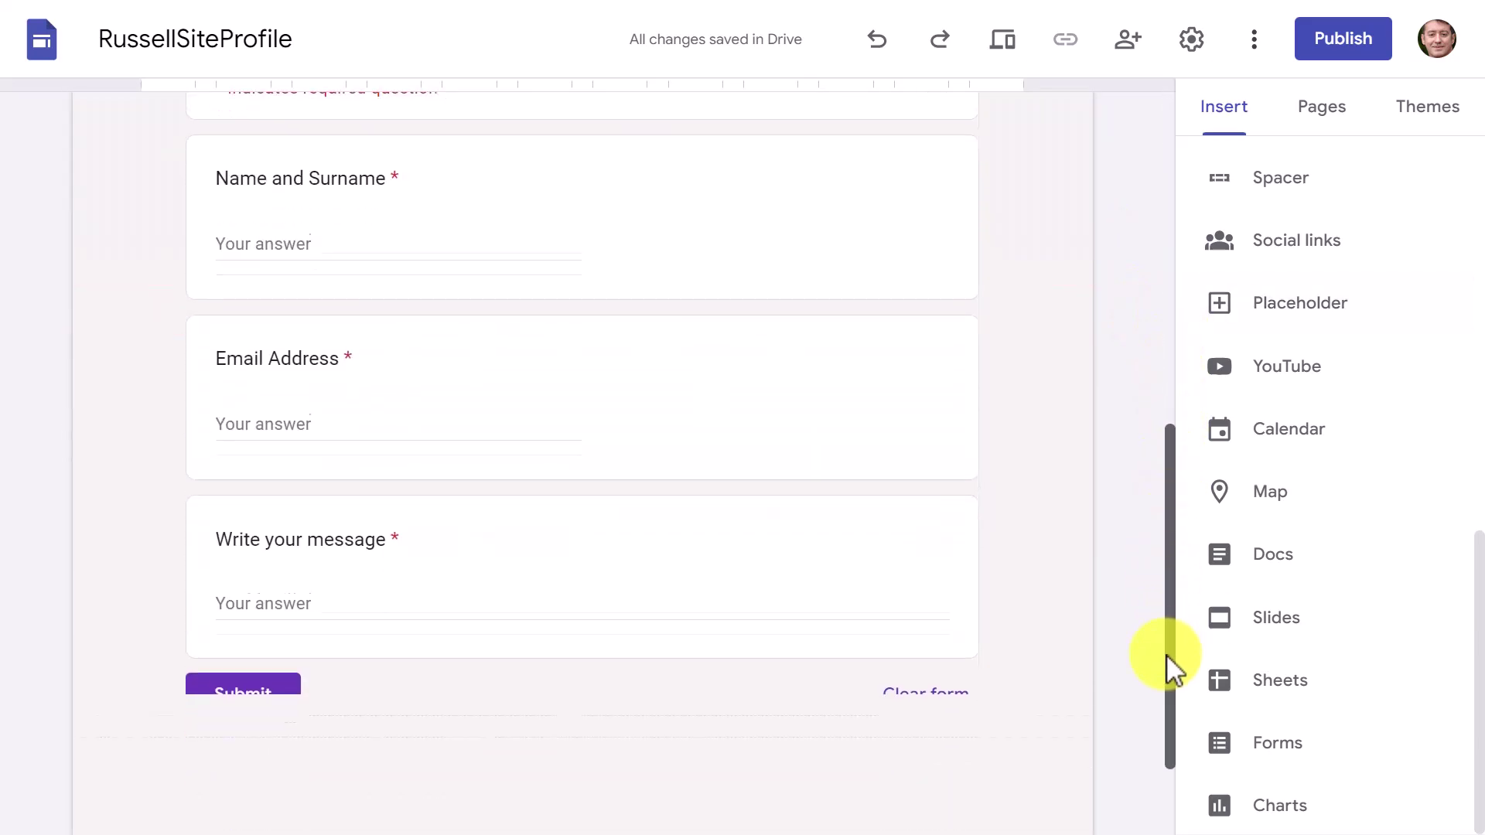
pyautogui.click(918, 554)
pyautogui.moveTo(581, 687); pyautogui.dragTo(577, 657)
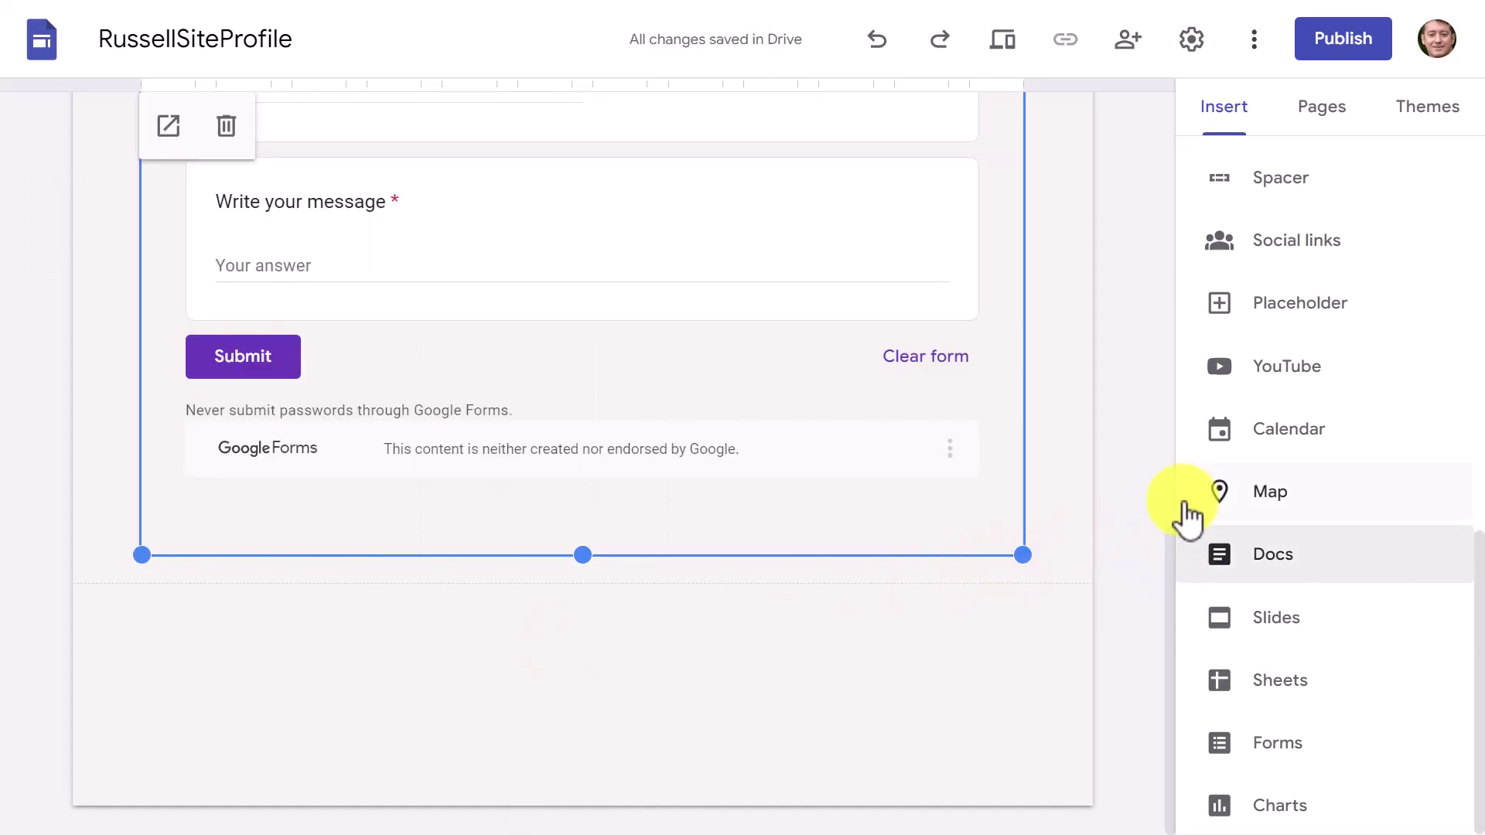
pyautogui.click(1191, 545)
pyautogui.scroll(10, 1144, 338)
pyautogui.scroll(-10, 1078, 398)
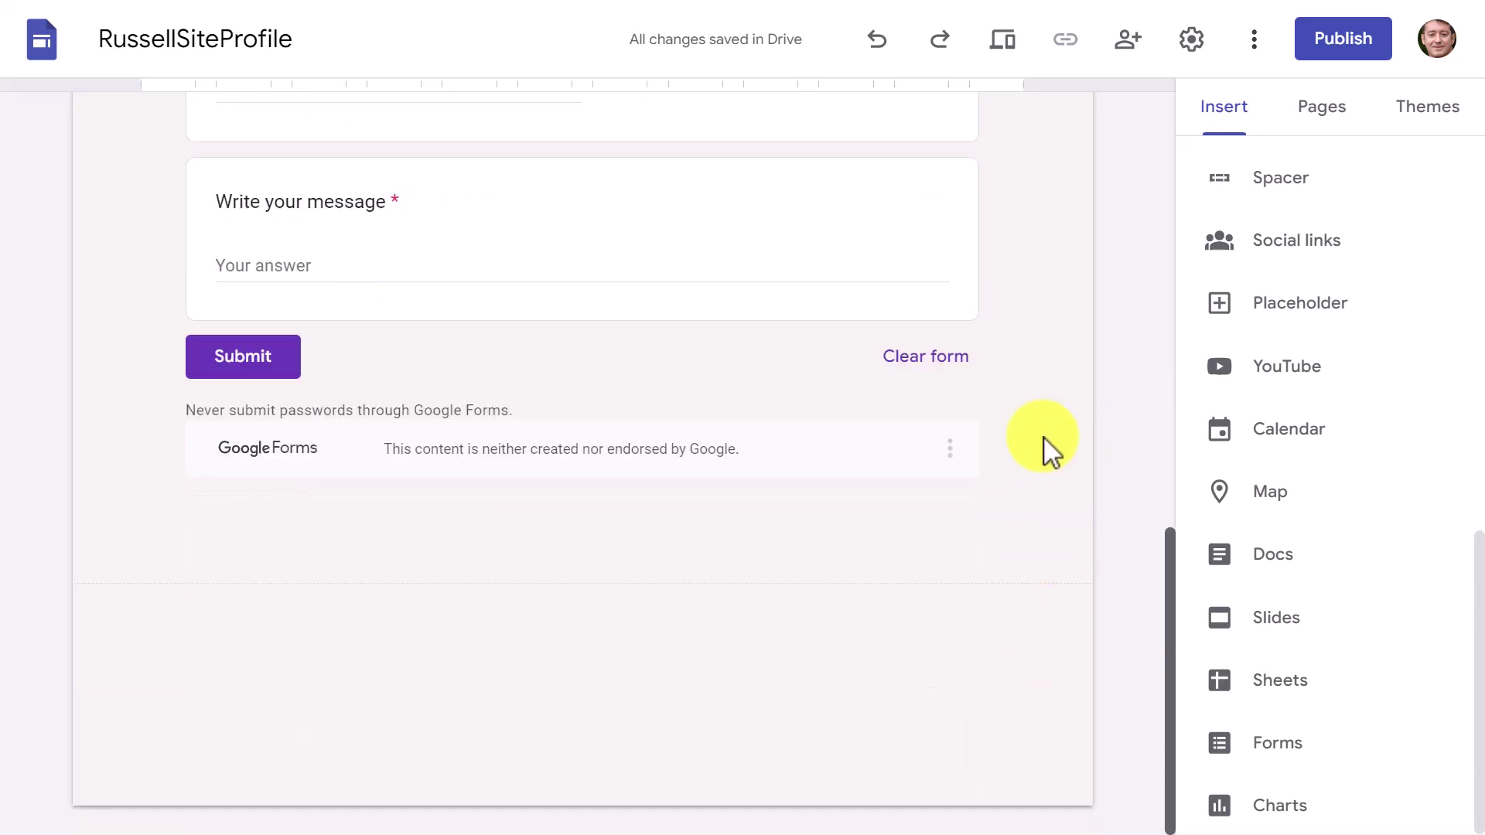
pyautogui.moveTo(1036, 214)
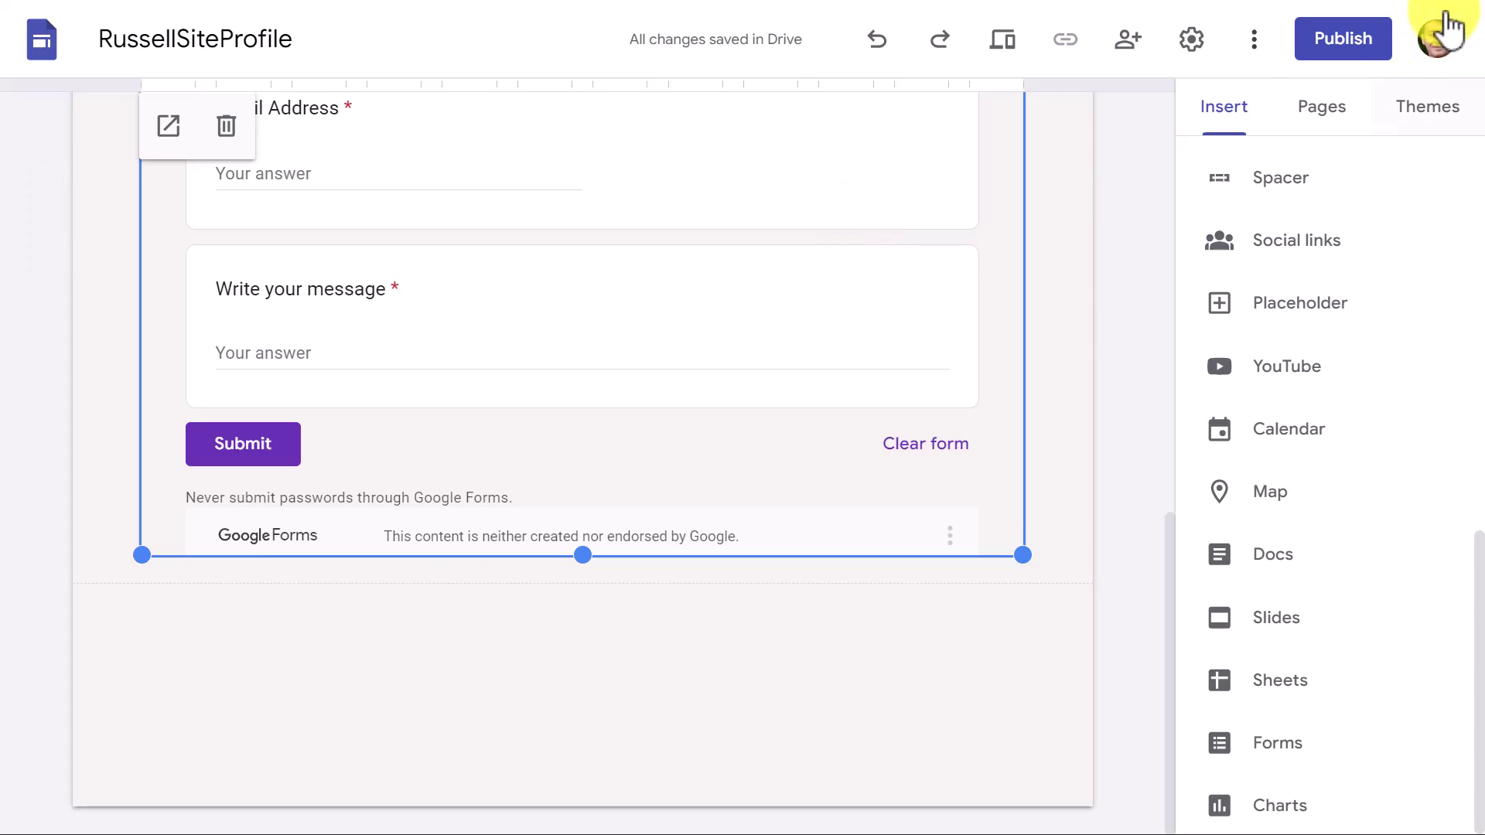
# Step: Publish the site to the web and copy the published site's link
pyautogui.click(1343, 39)
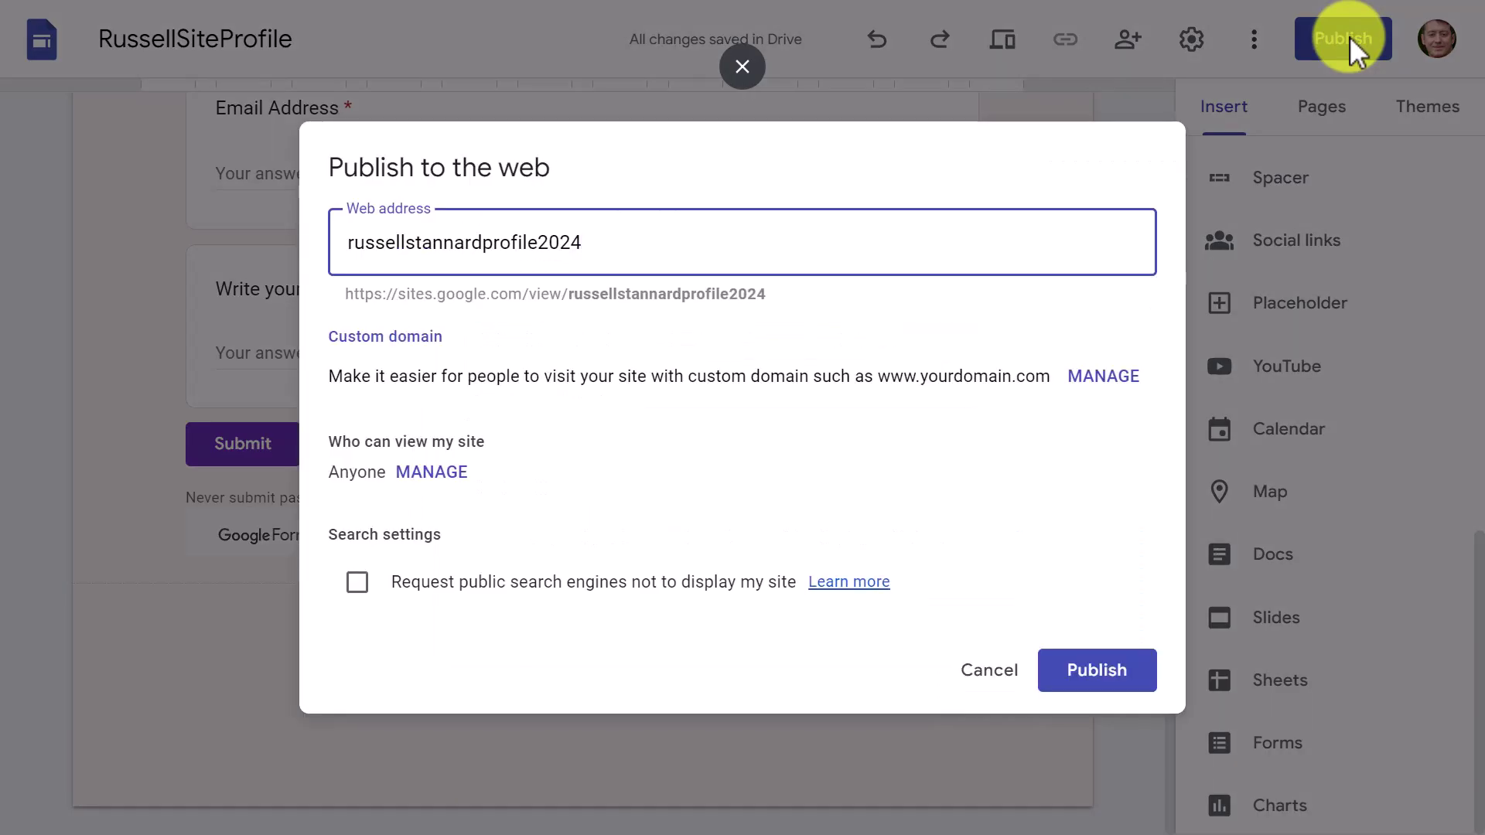
pyautogui.click(1104, 681)
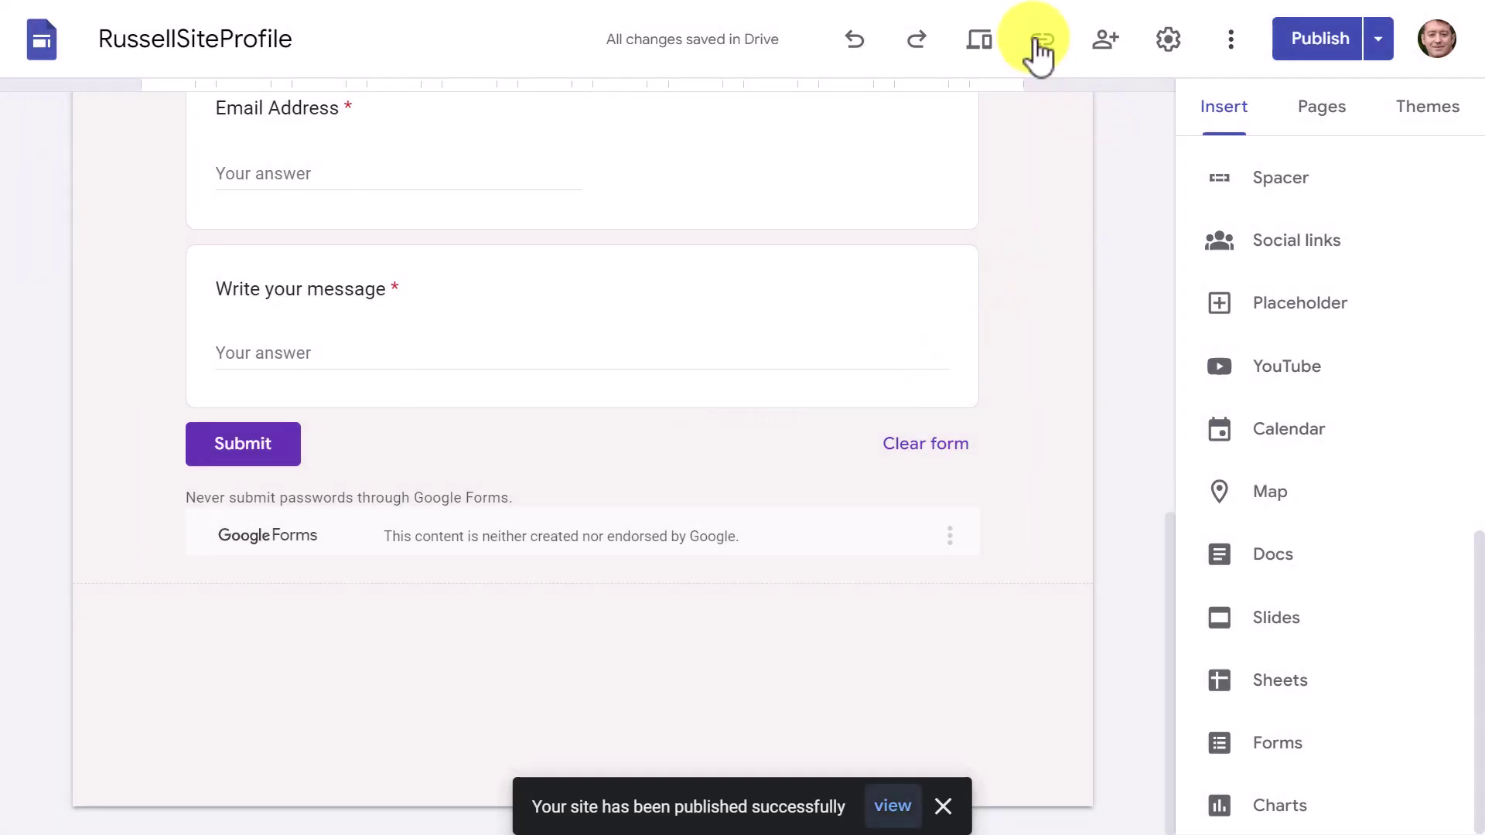
pyautogui.click(1039, 43)
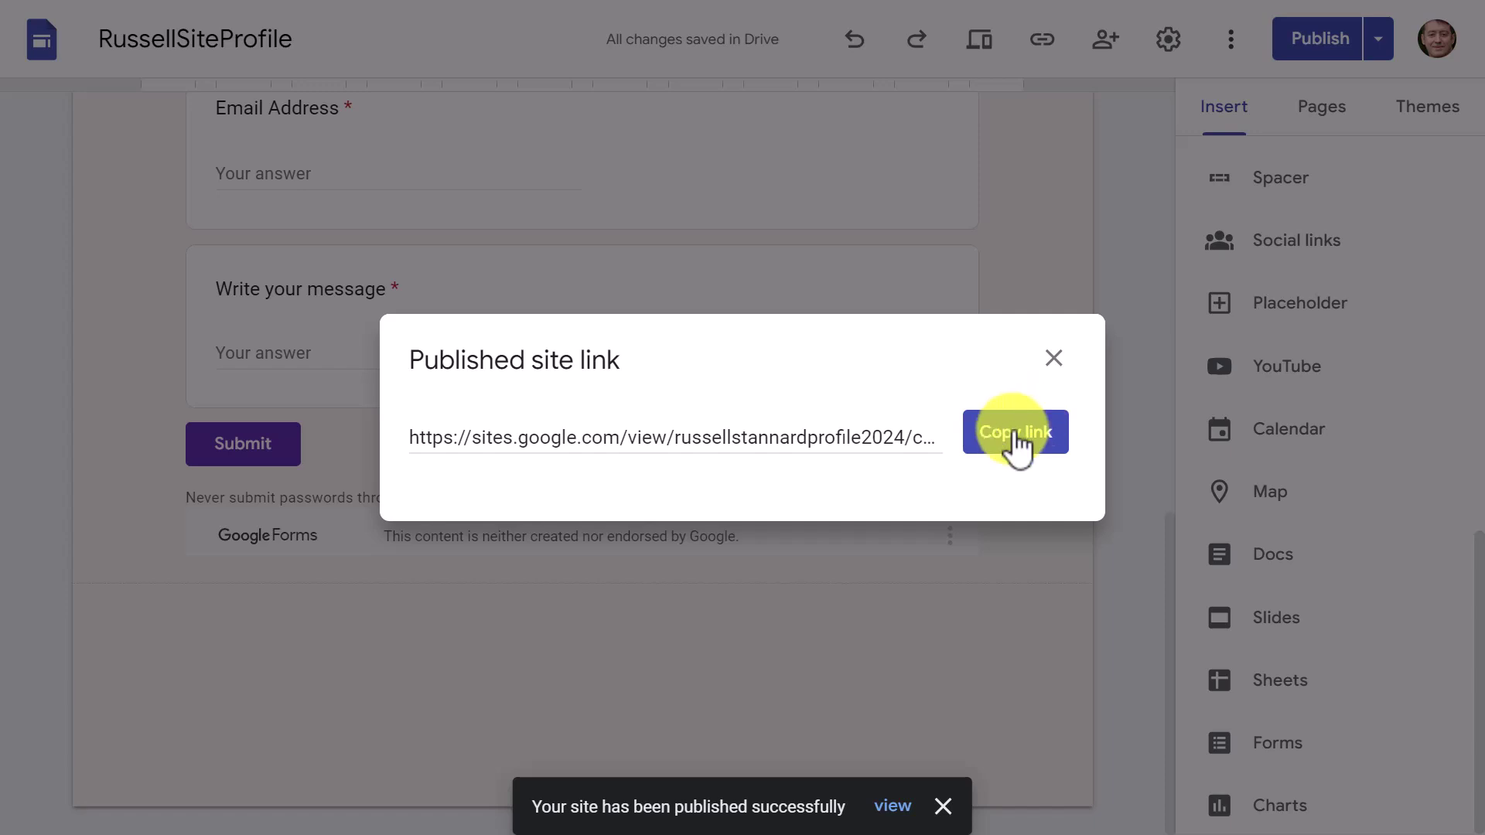
pyautogui.click(1017, 437)
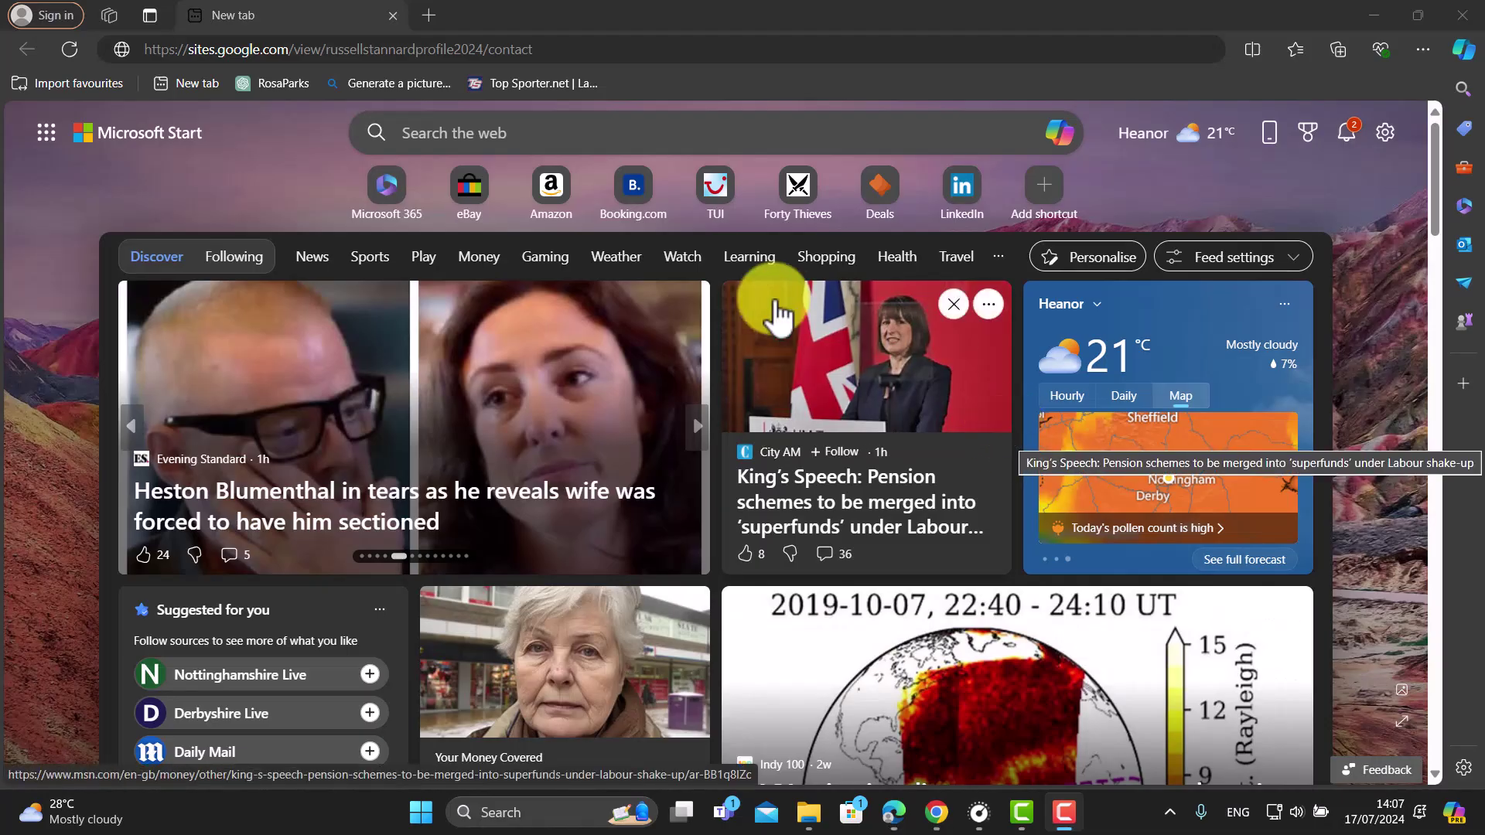
# Step: Load the published Contact page from the copied link and dismiss the cookie notice
pyautogui.click(567, 51)
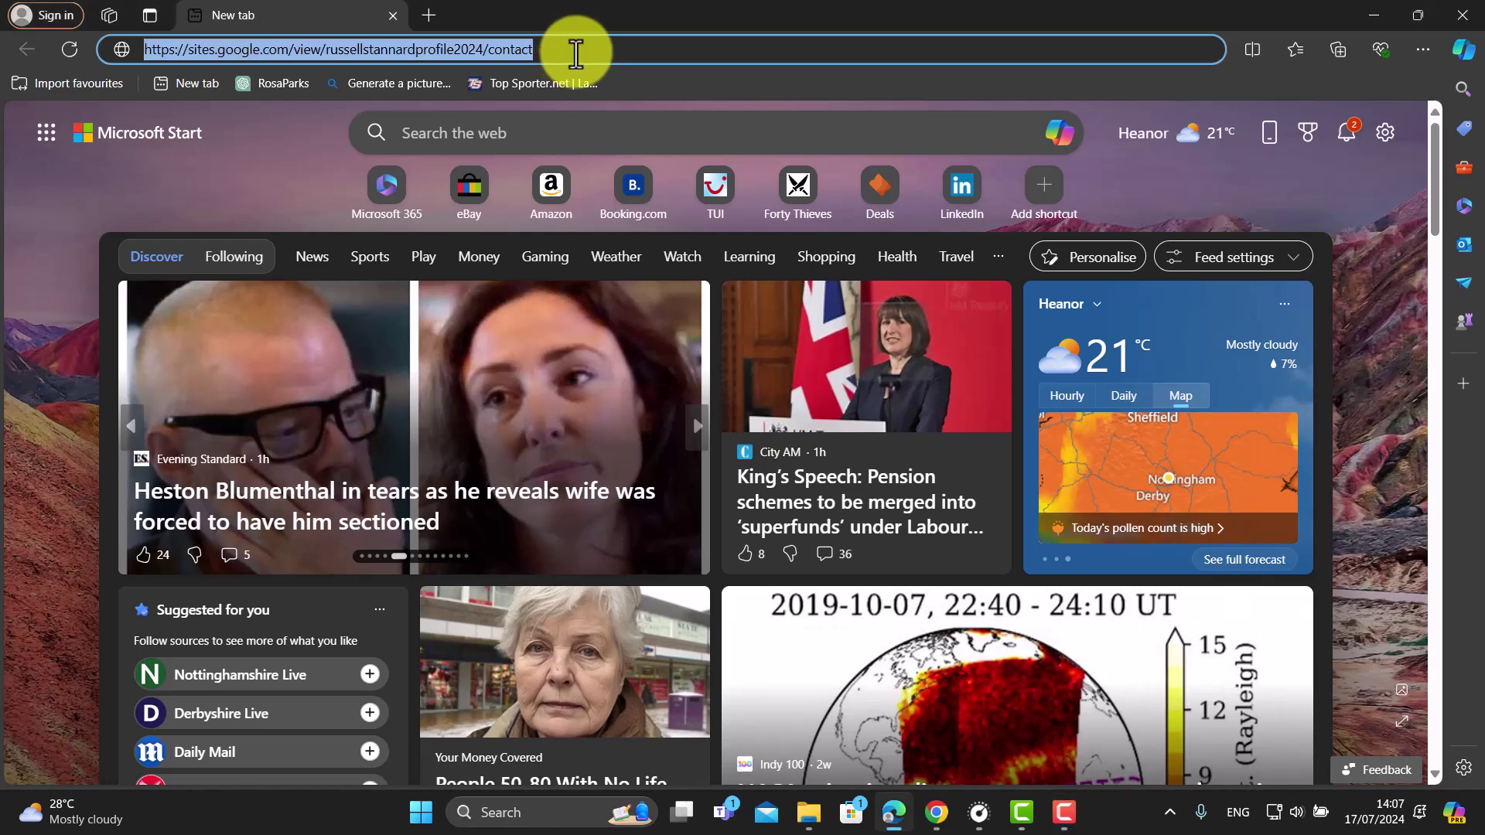
pyautogui.press('Return')
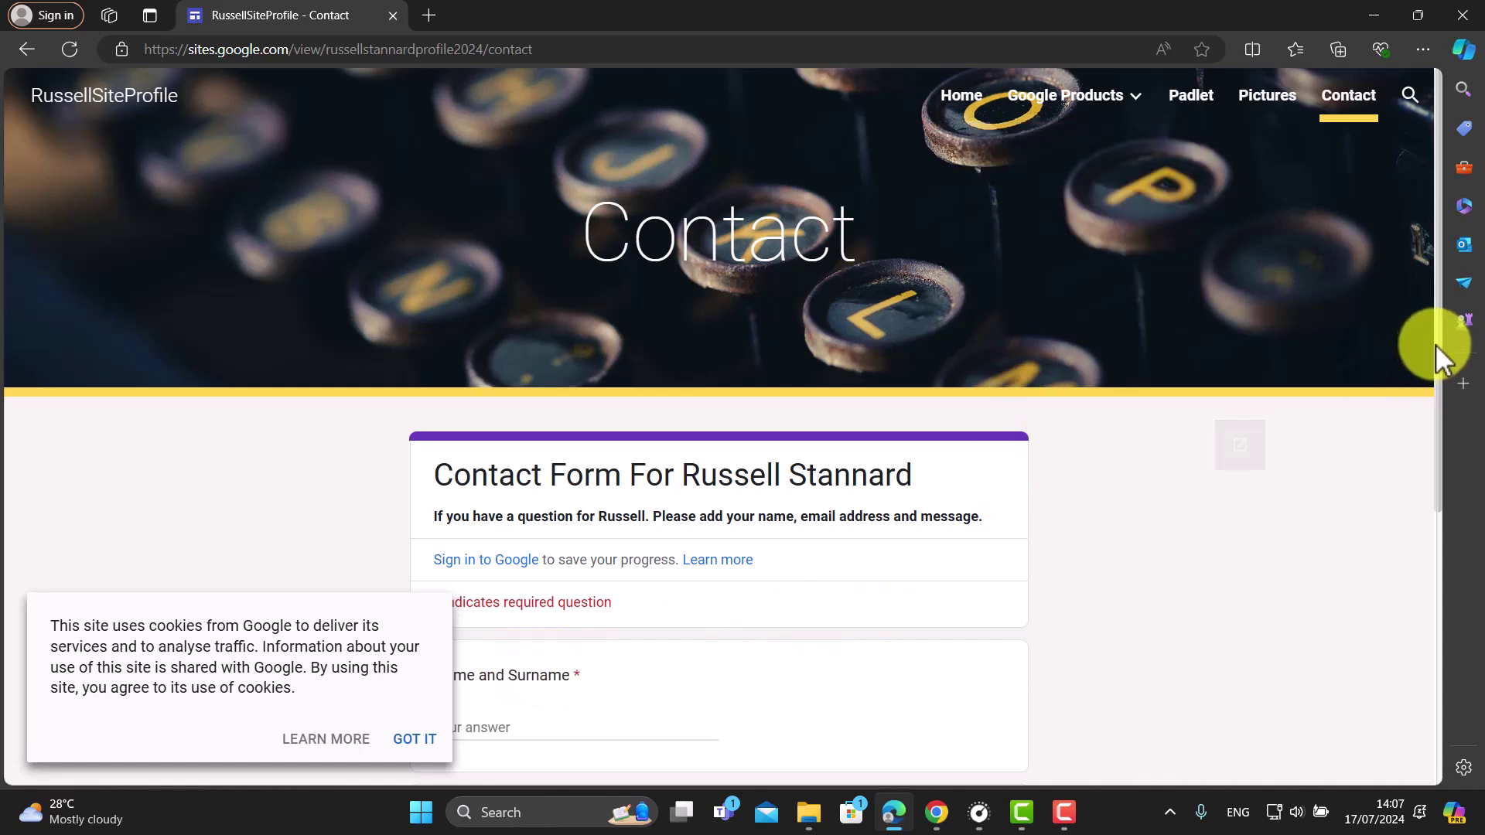
pyautogui.click(417, 738)
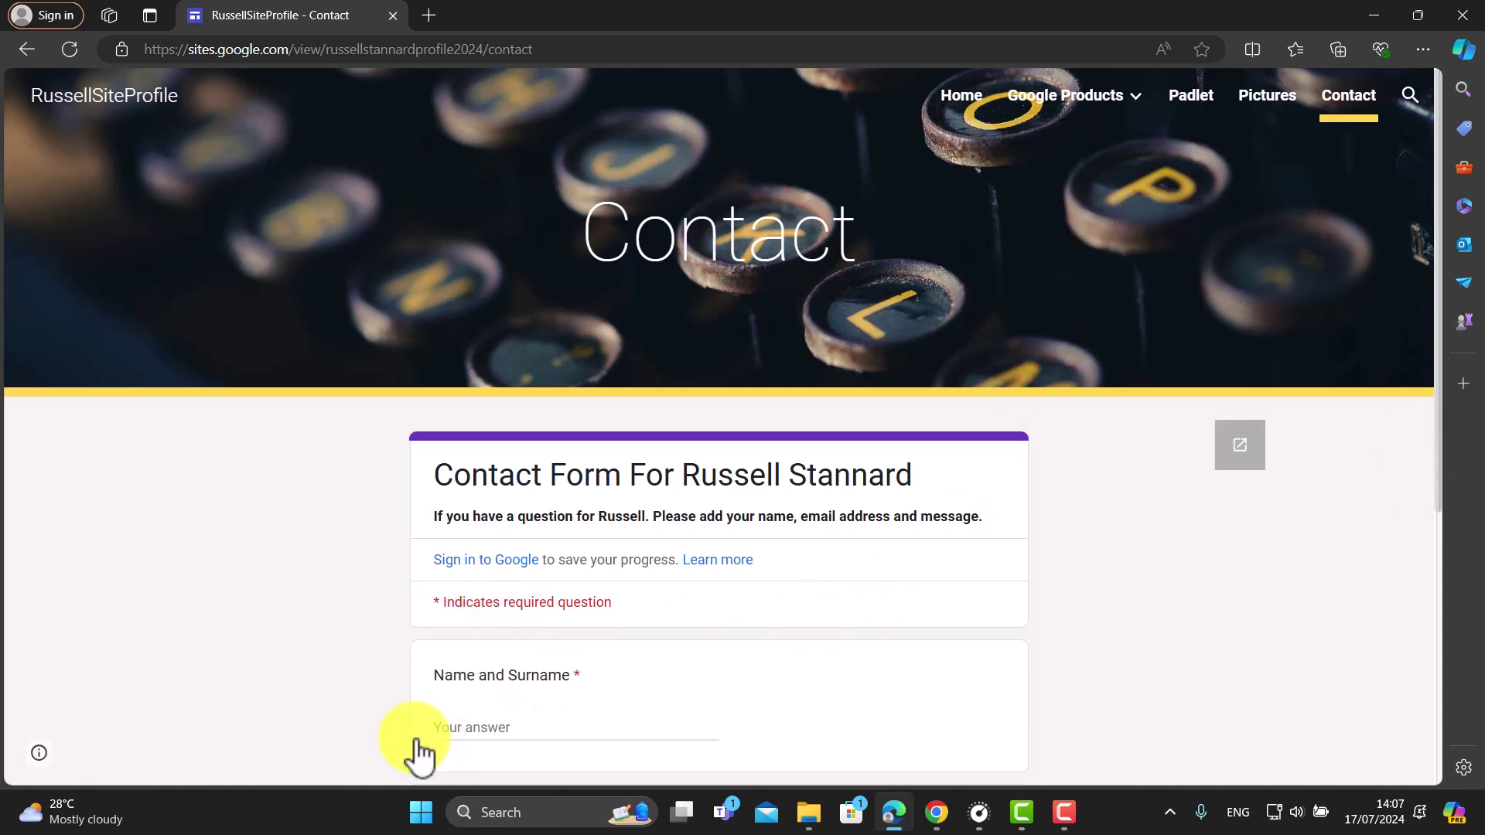
# Step: Fill in a name, an e-mail address and the message 'Hello', then submit the form
pyautogui.click(526, 722)
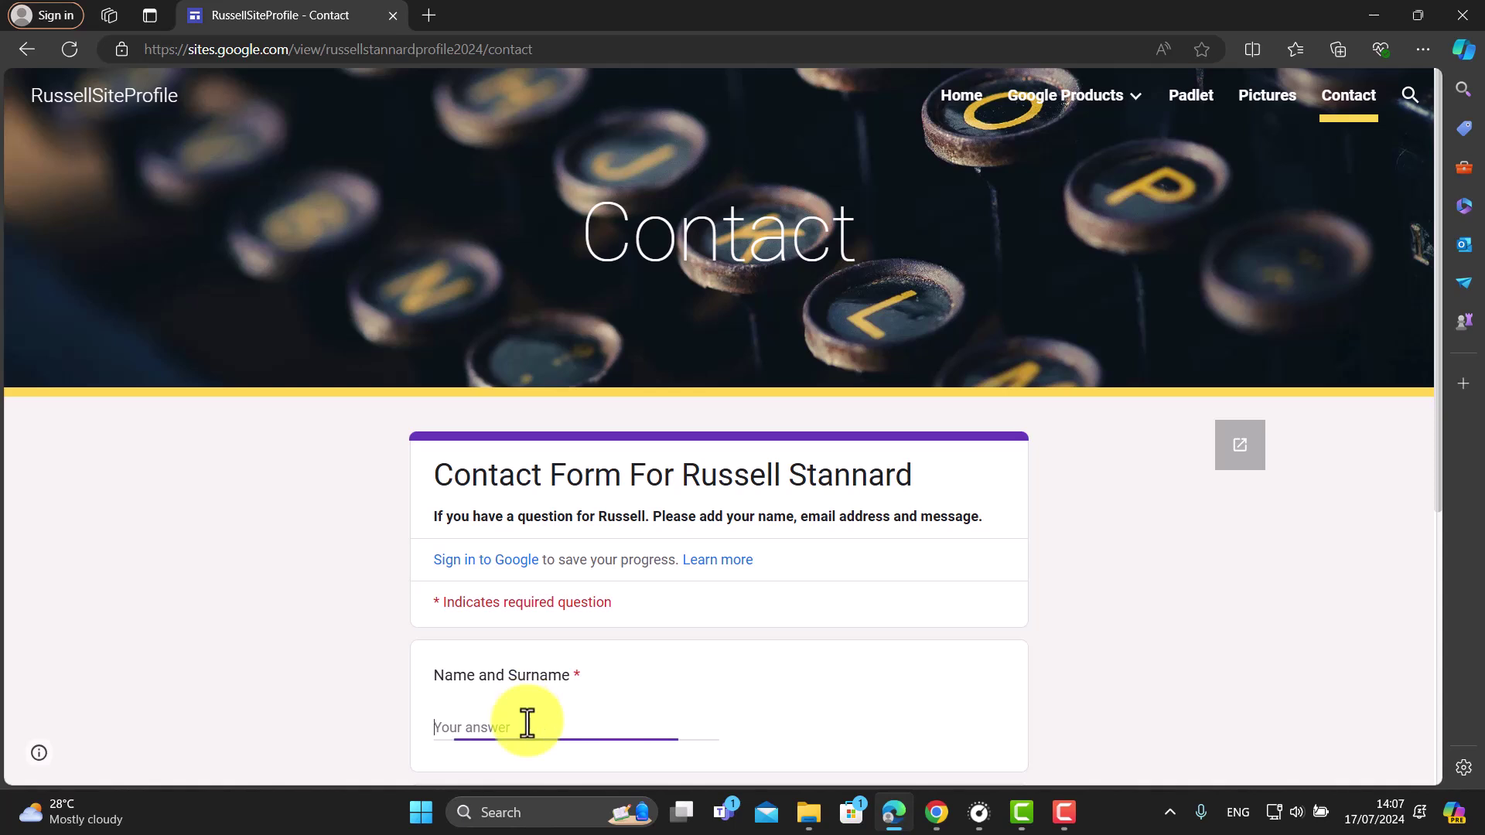
pyautogui.write('Russell Stannard')
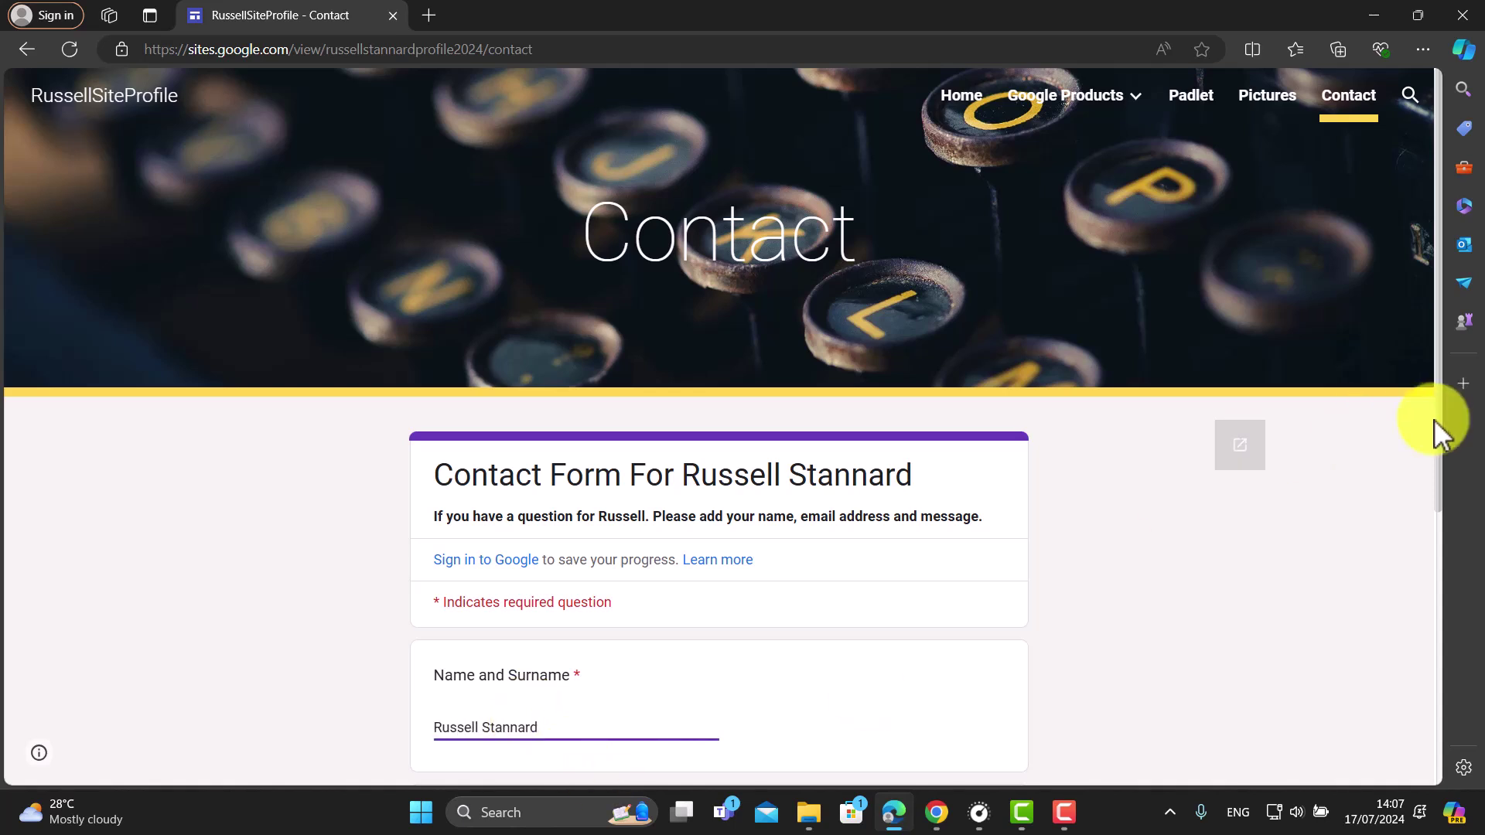
pyautogui.scroll(-5, 1441, 444)
pyautogui.click(550, 510)
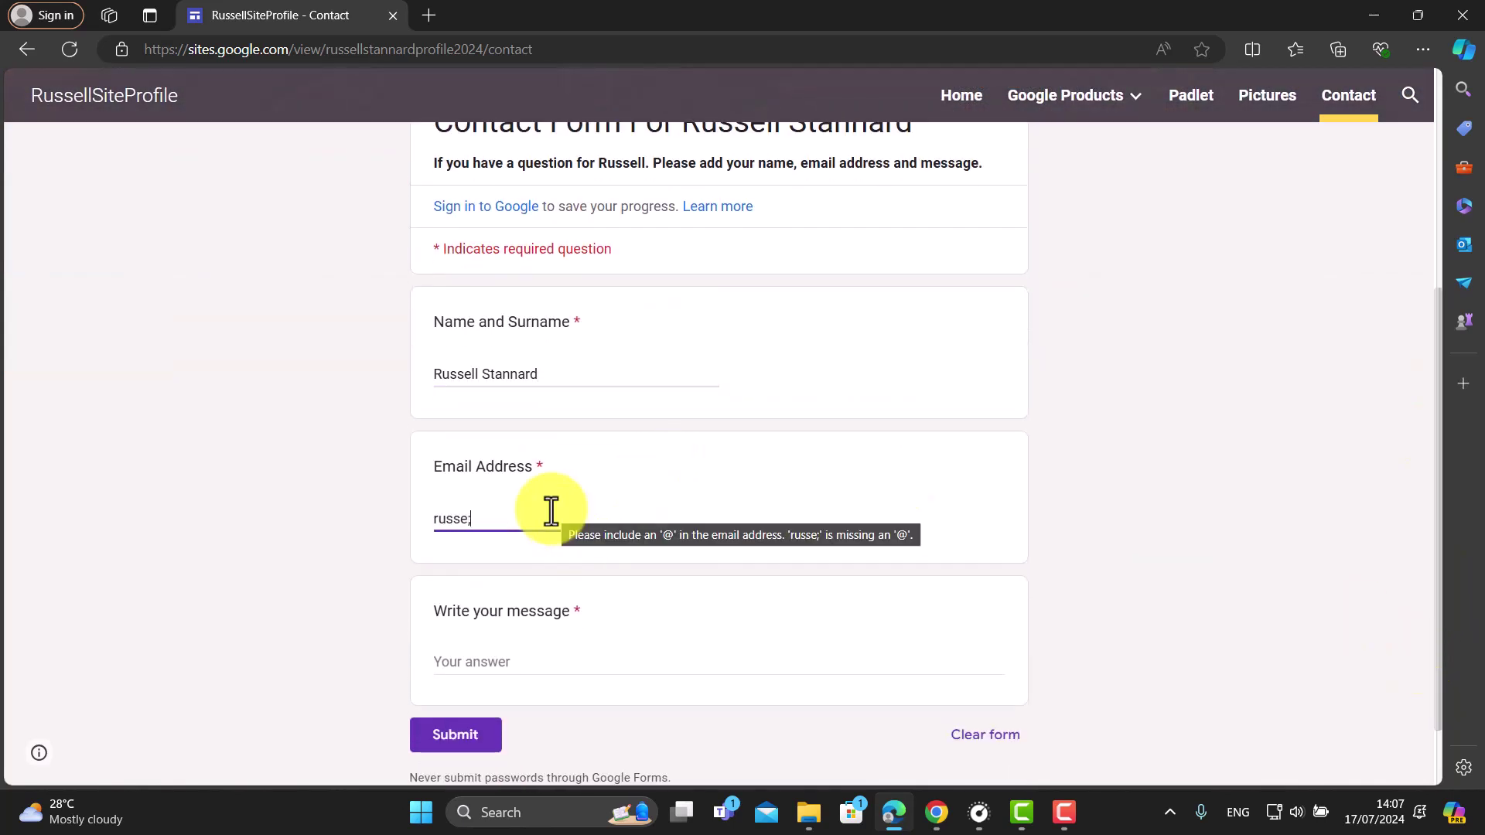
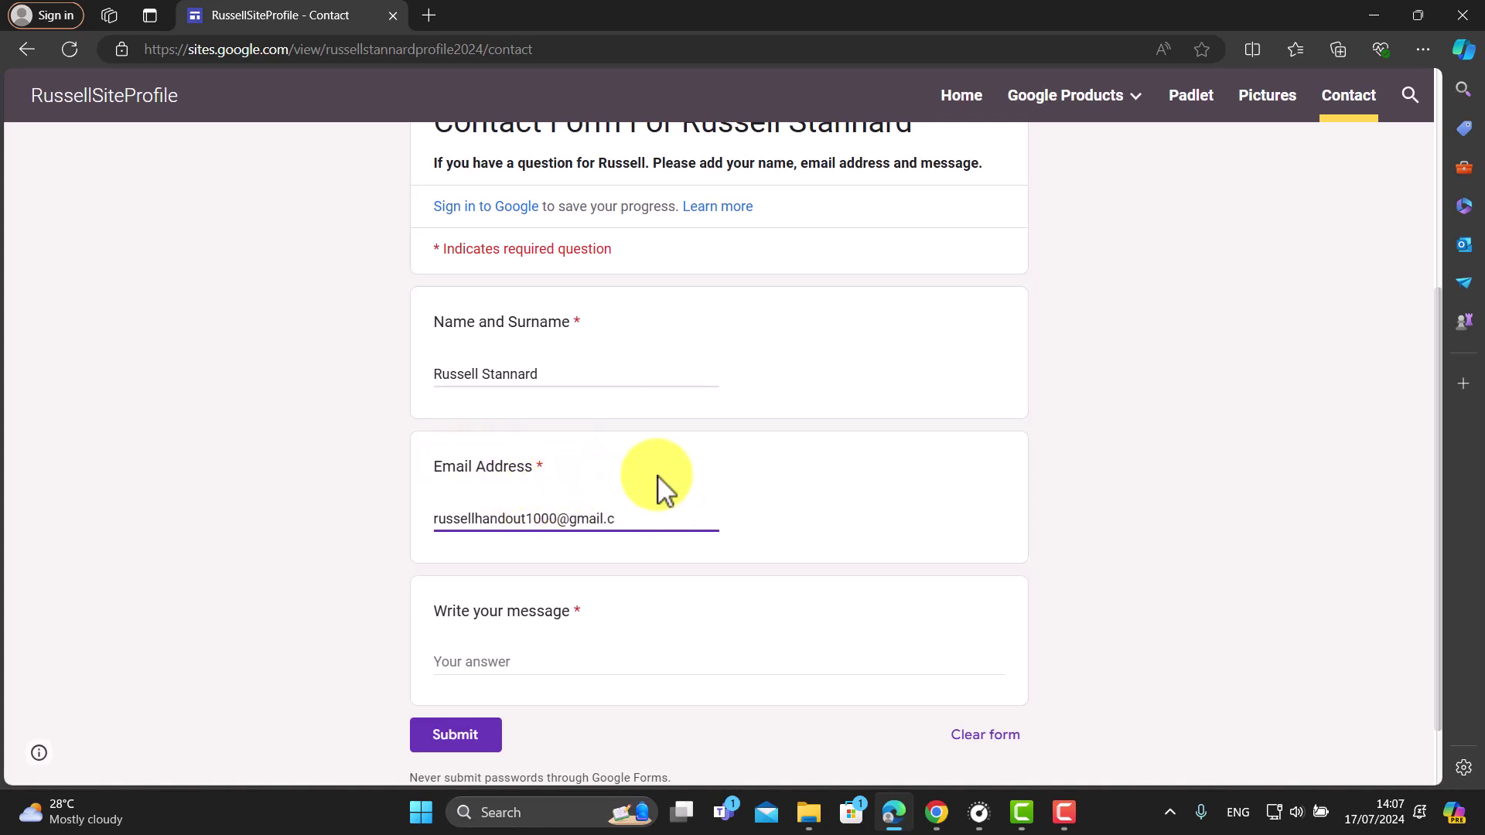
pyautogui.click(582, 667)
pyautogui.write('Hello')
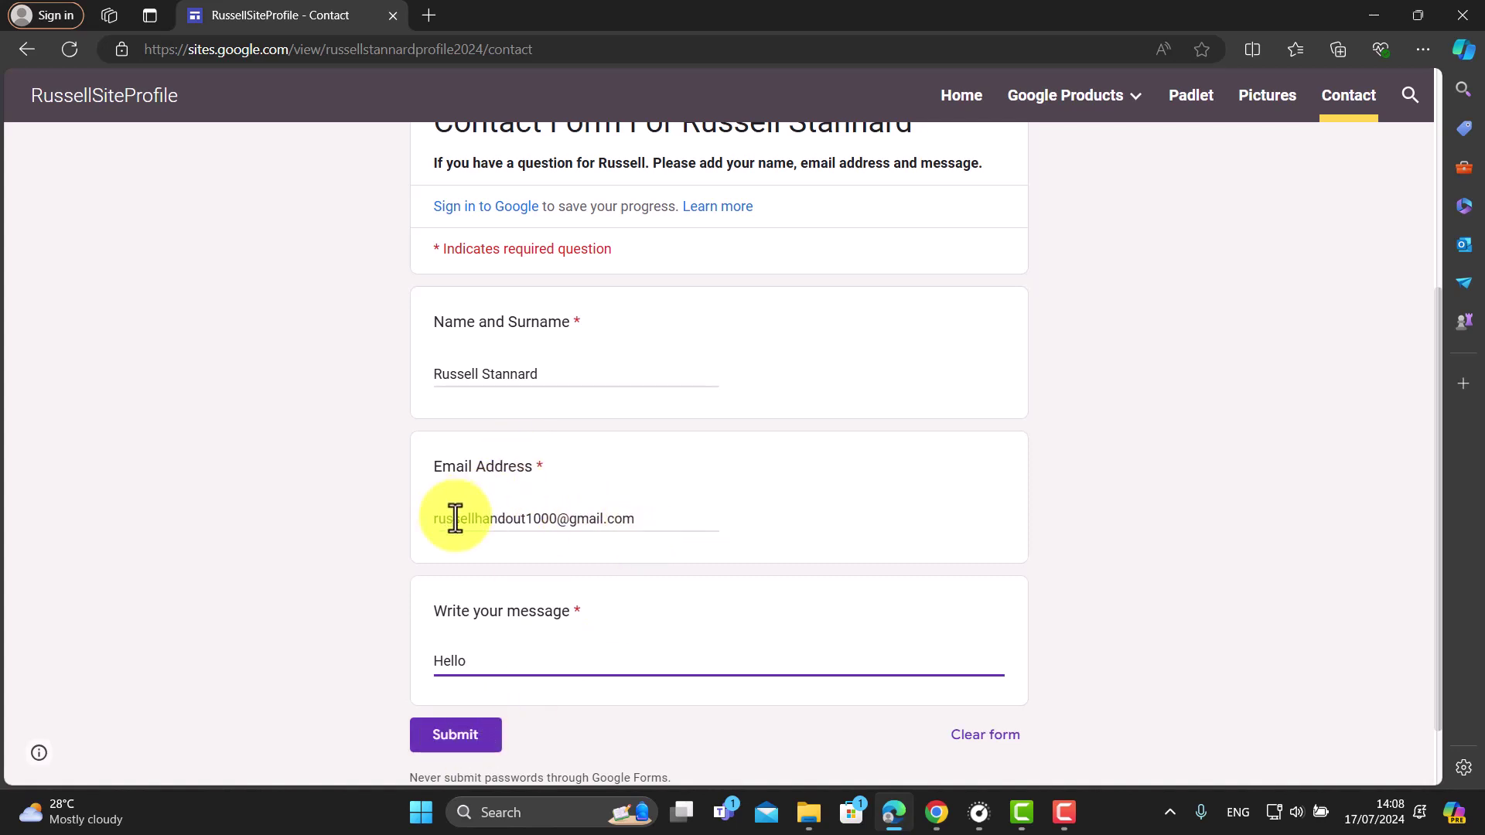
pyautogui.click(455, 738)
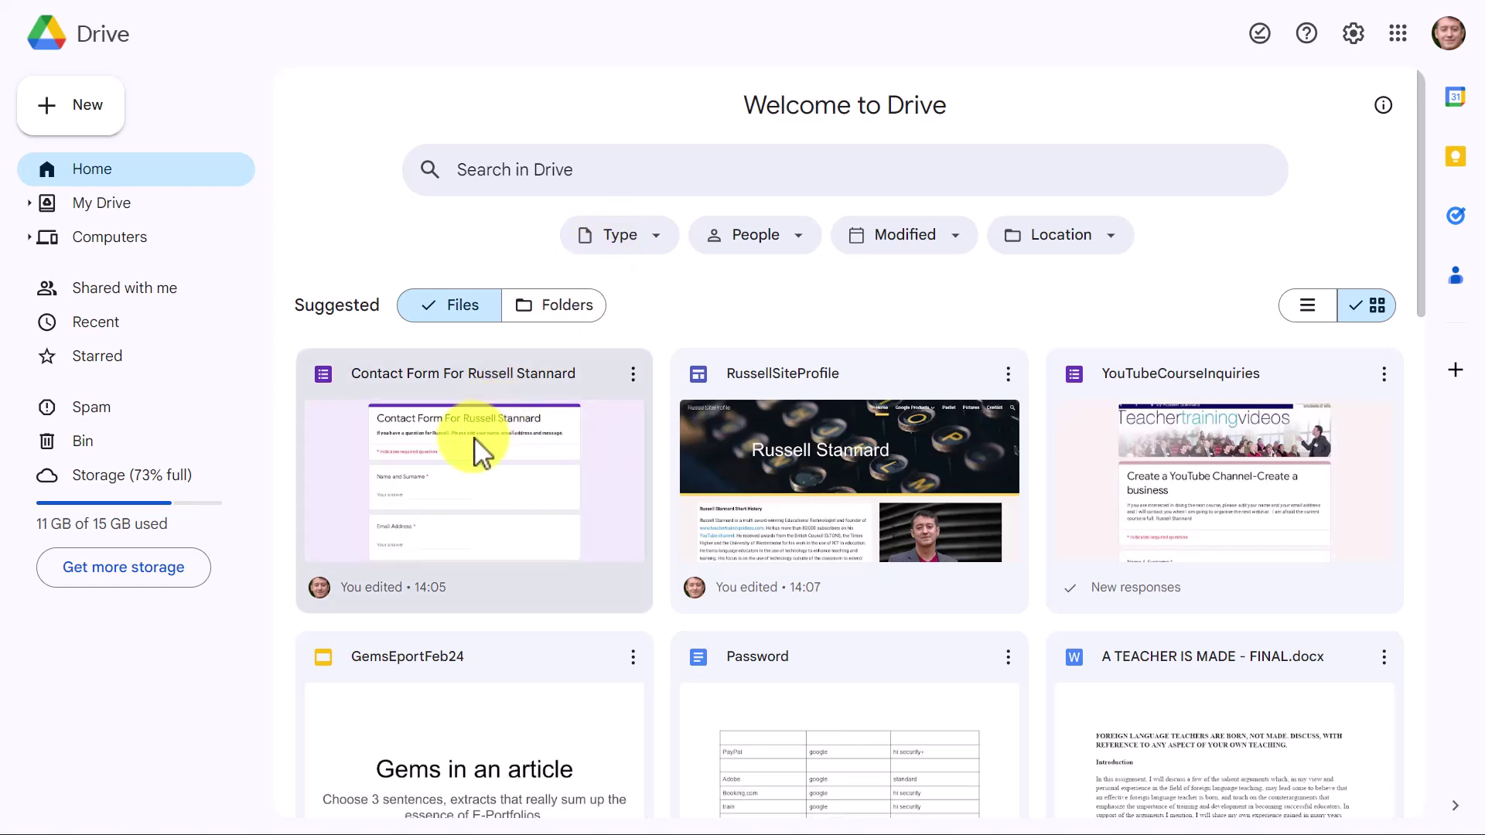
# Step: Open the Contact Form from Suggested files on Drive Home
pyautogui.doubleClick(468, 498)
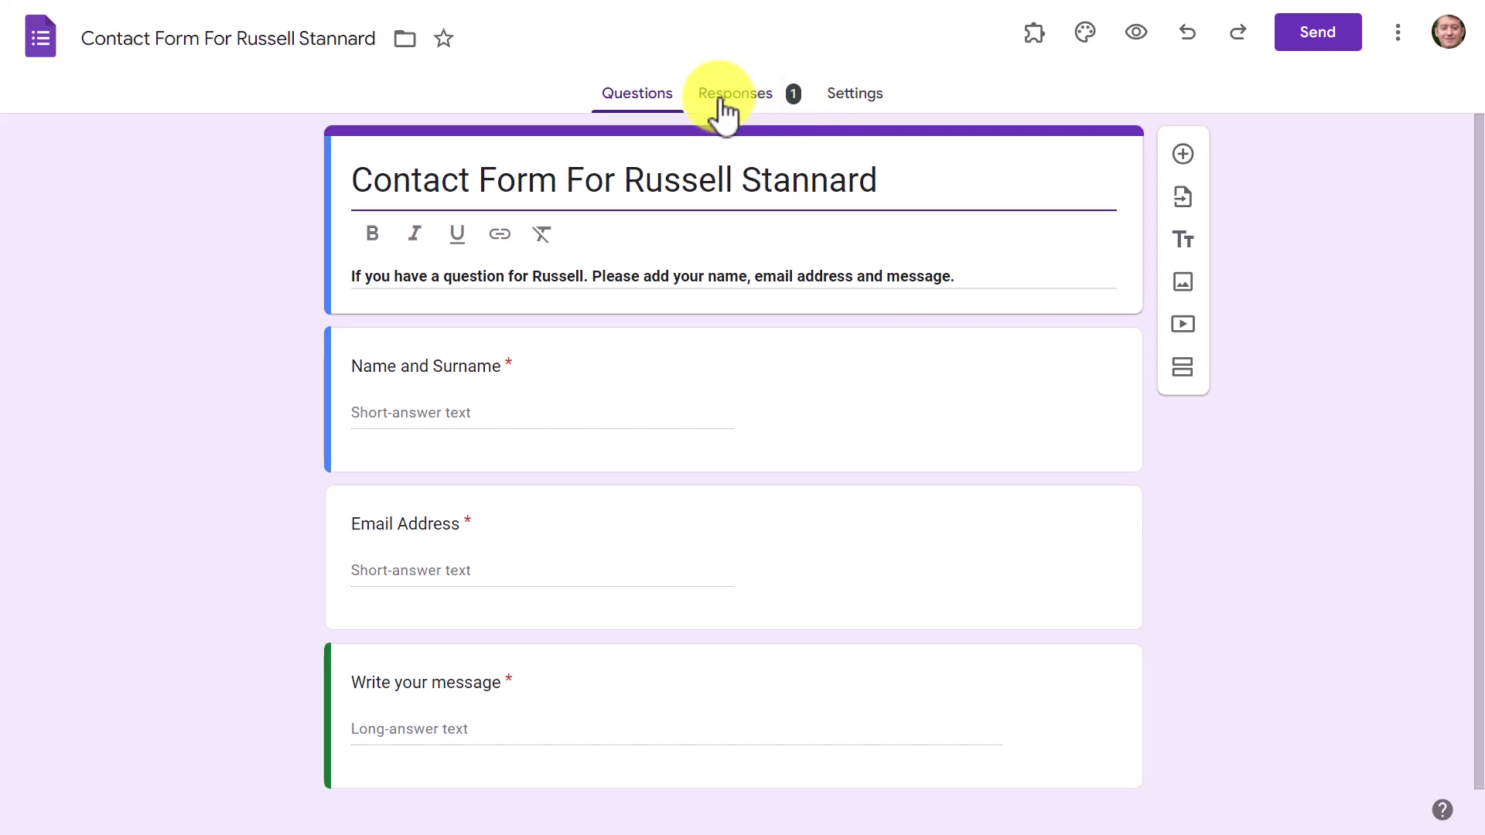
# Step: View responses by Question and step through to question 3's answer, Hello
pyautogui.click(719, 94)
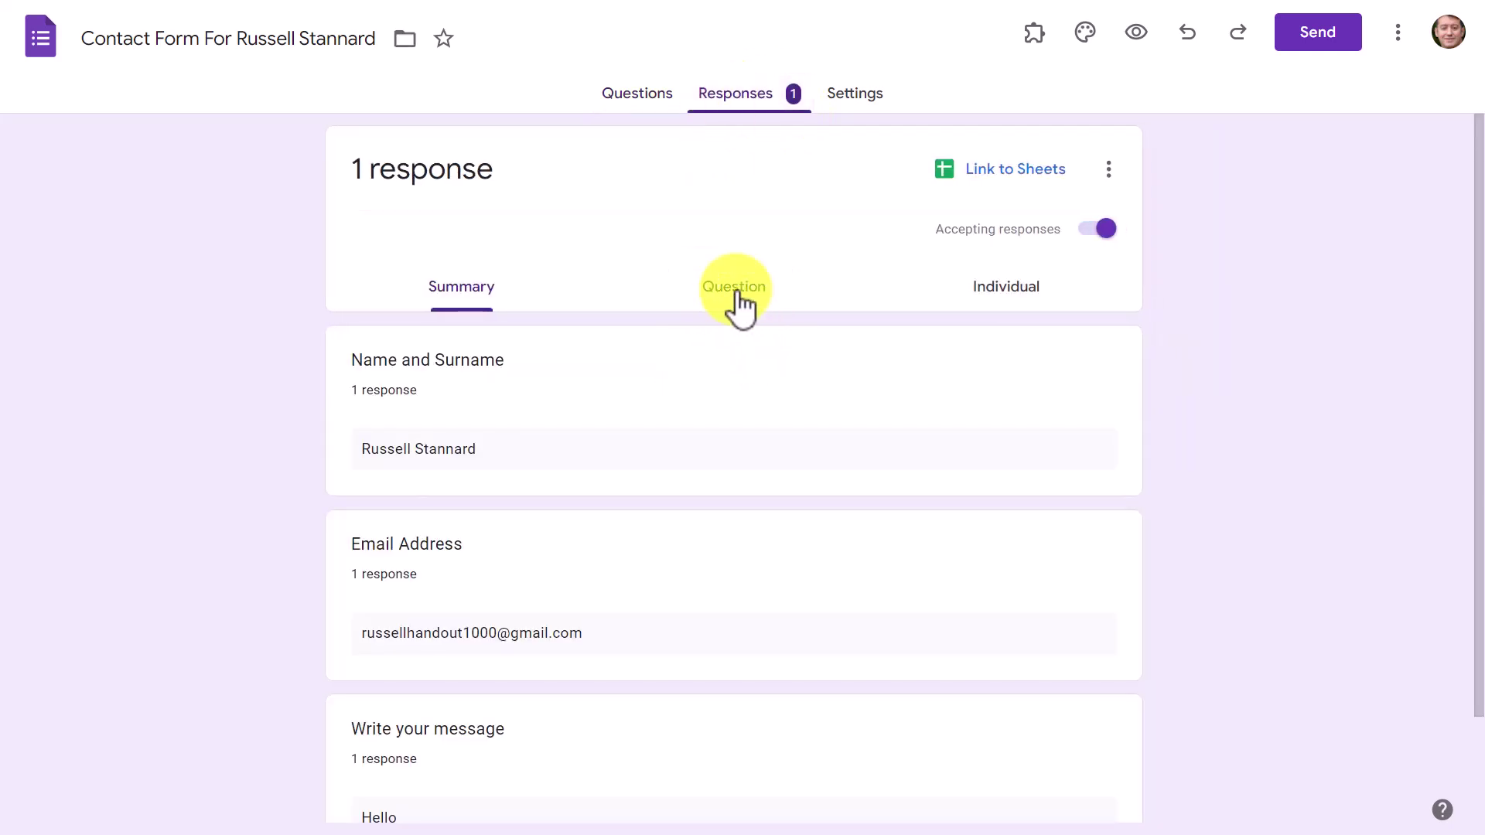
pyautogui.click(738, 308)
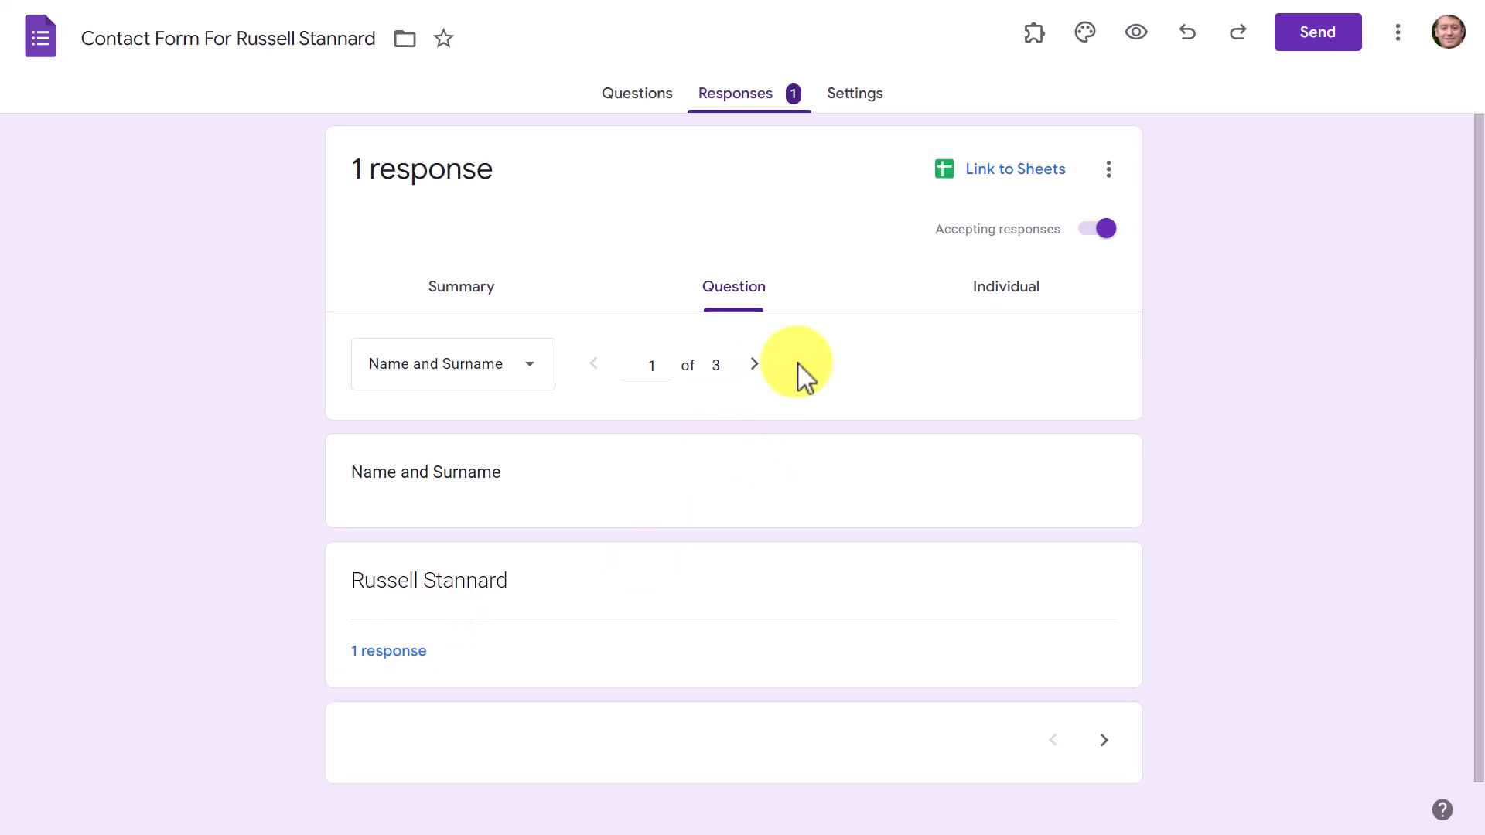
pyautogui.click(756, 364)
pyautogui.click(756, 363)
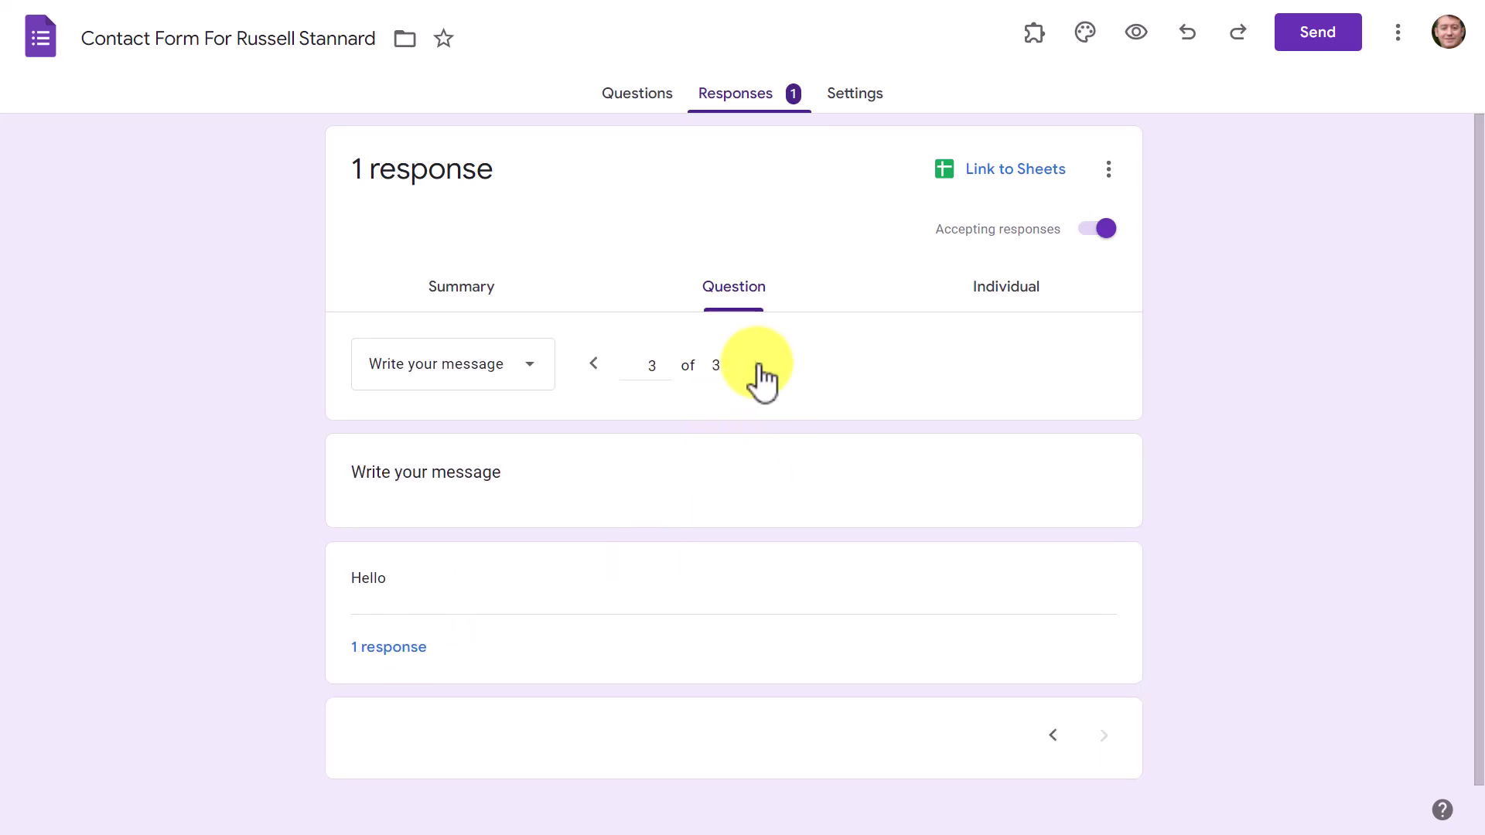